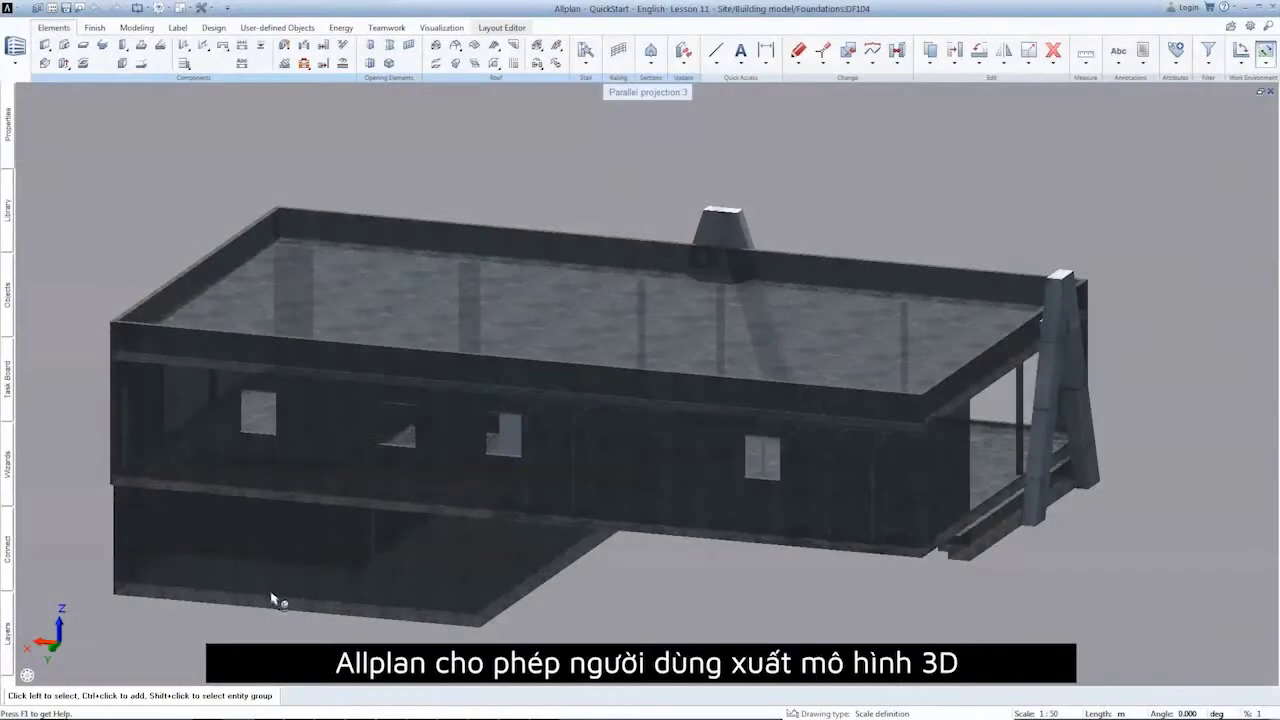
# Open the Allplan application menu to reach the IFC 2x3 and SCIA Engineer export options.
pyautogui.click(13, 10)
pyautogui.moveTo(60, 263)
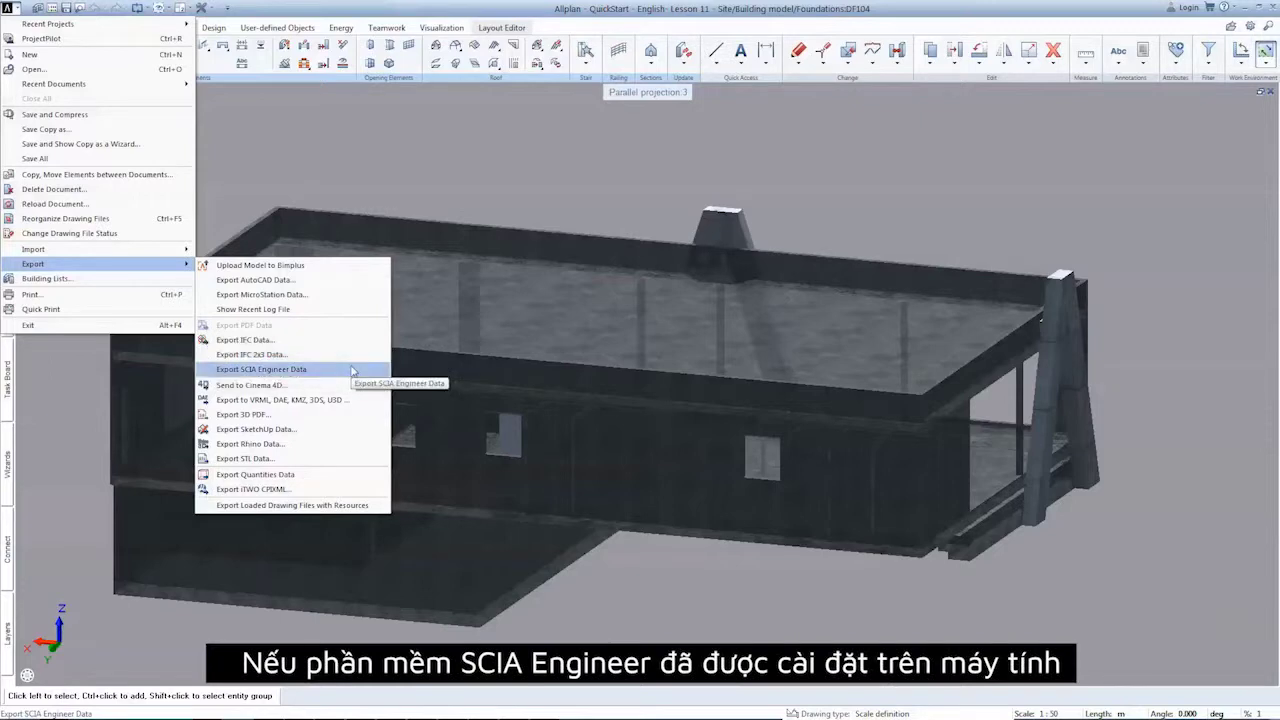
# Export the model as SCIA Engineer data, review the log's element counts, and close it.
pyautogui.click(352, 370)
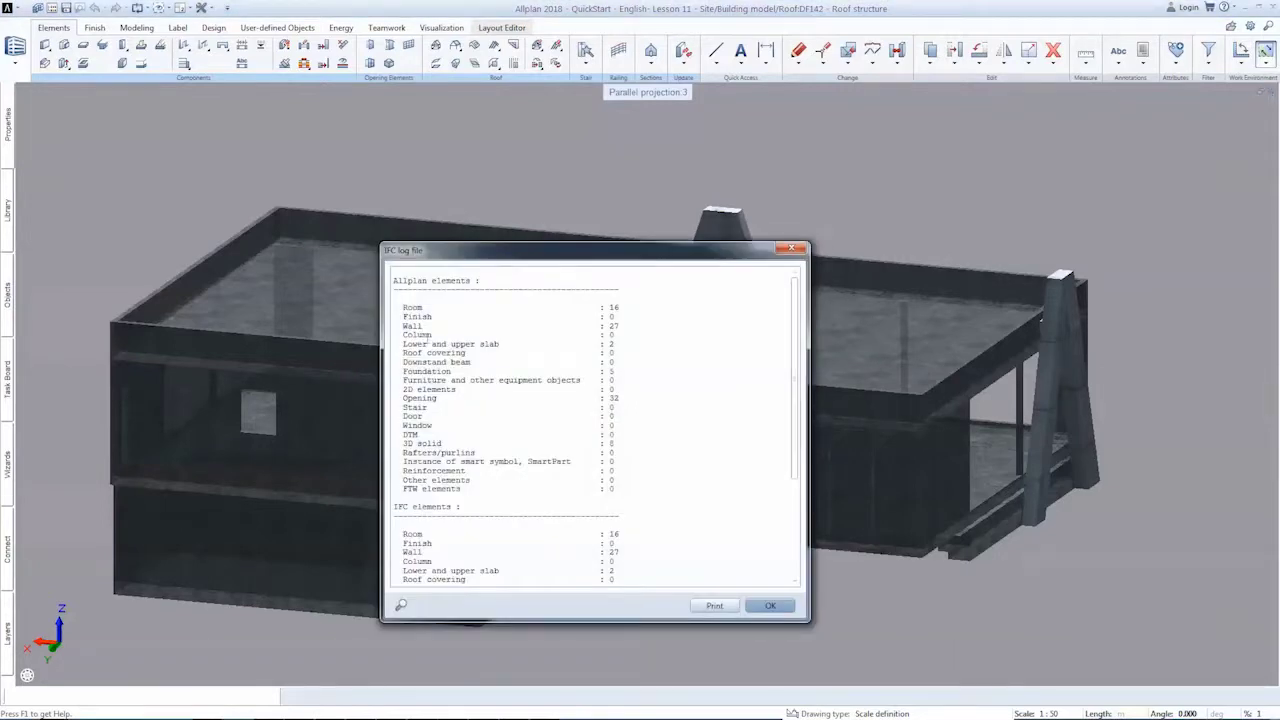
pyautogui.moveTo(401, 307); pyautogui.dragTo(644, 307)
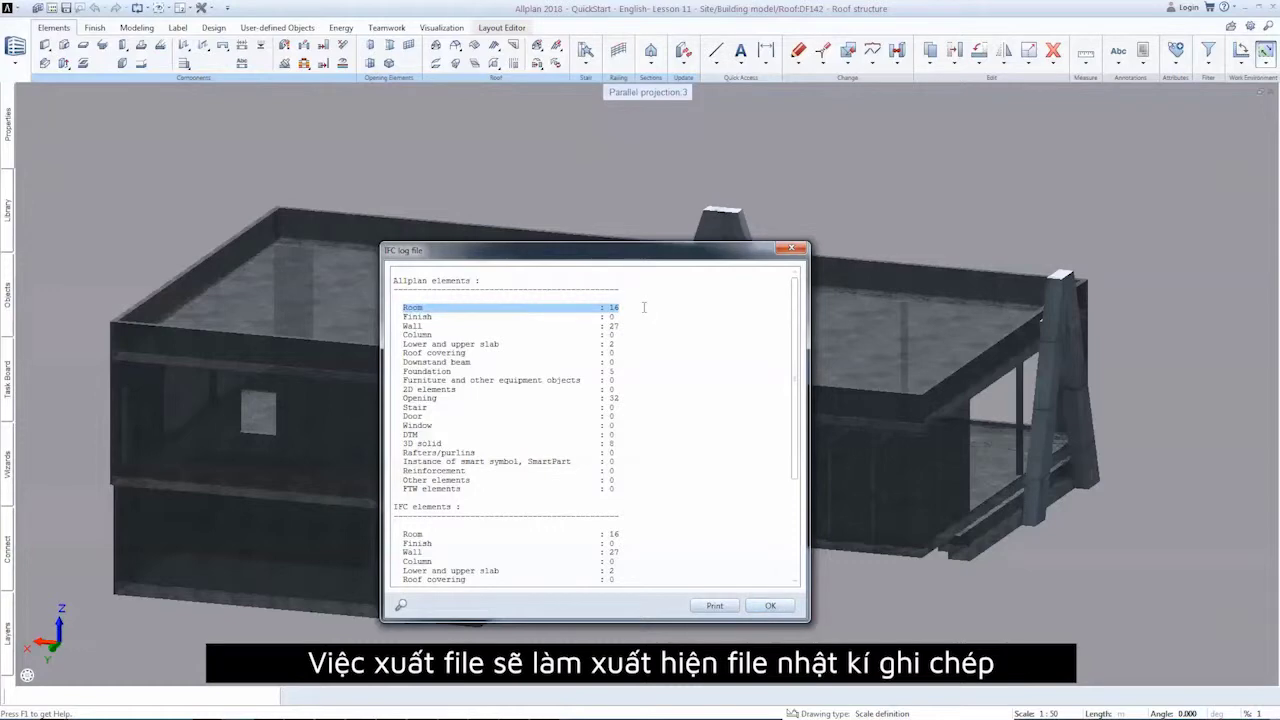
pyautogui.scroll(-2, 600, 466)
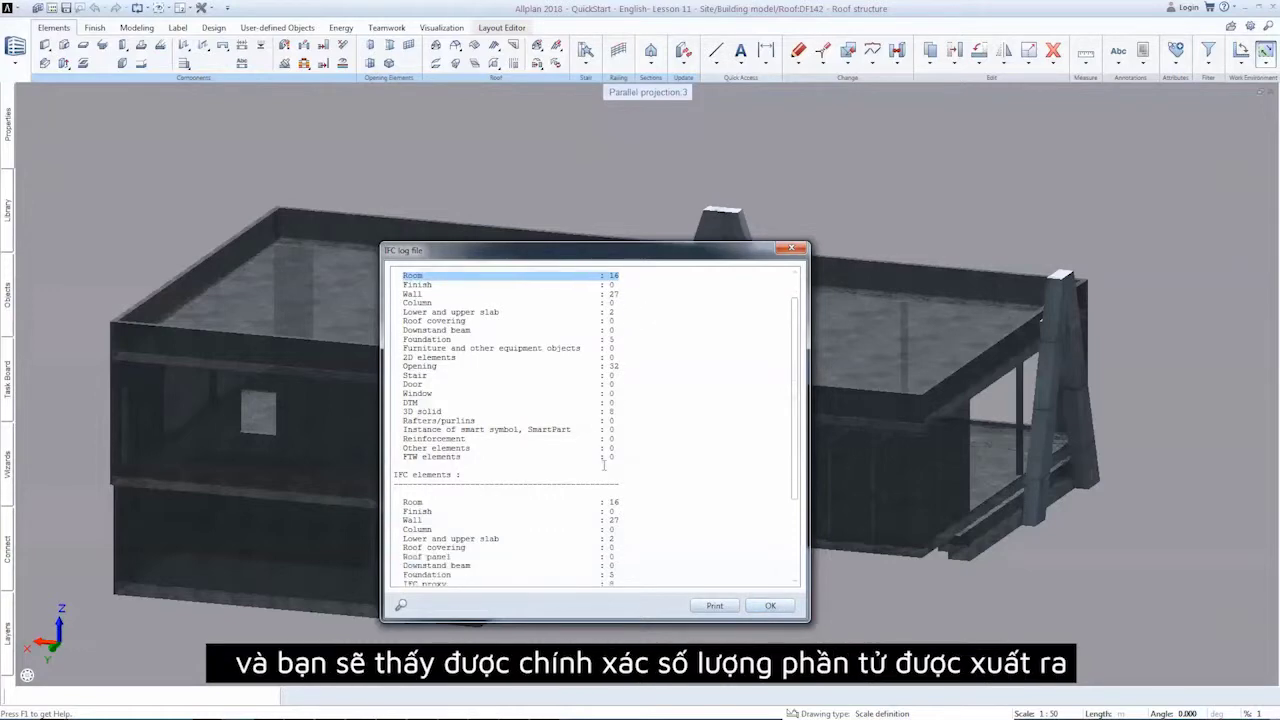
pyautogui.scroll(-2, 600, 466)
pyautogui.scroll(-2, 600, 466)
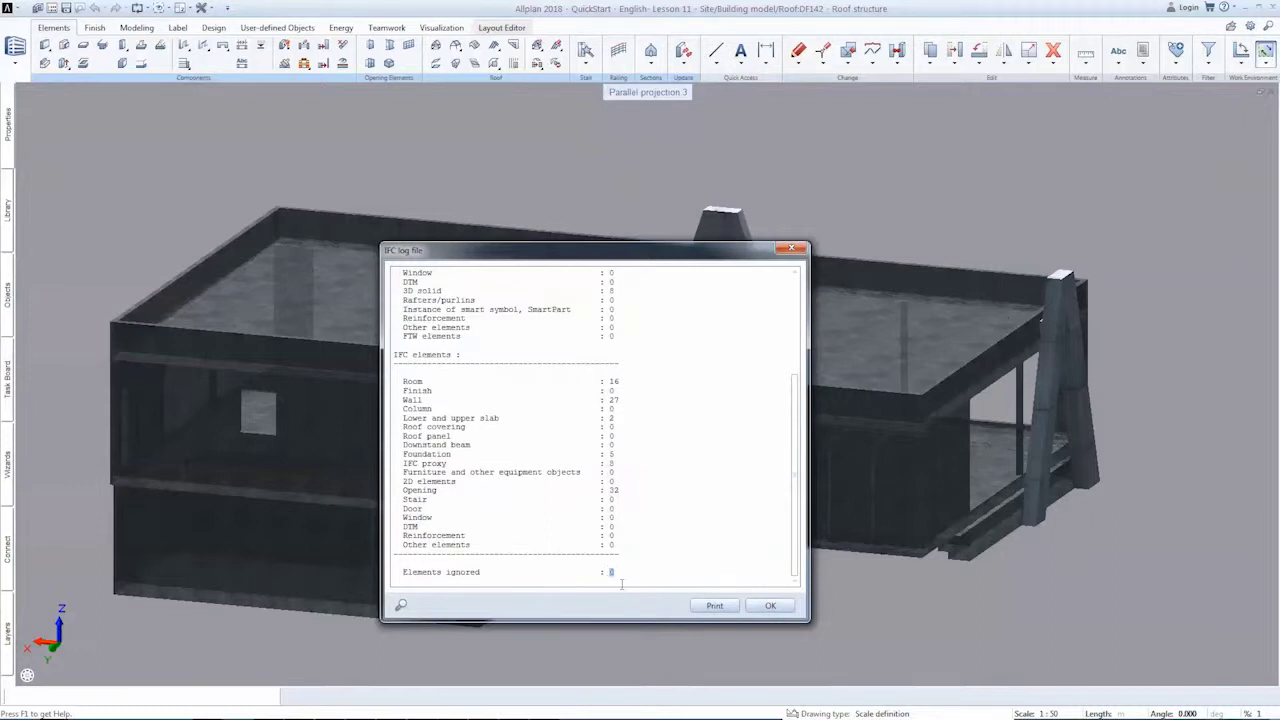
pyautogui.click(756, 604)
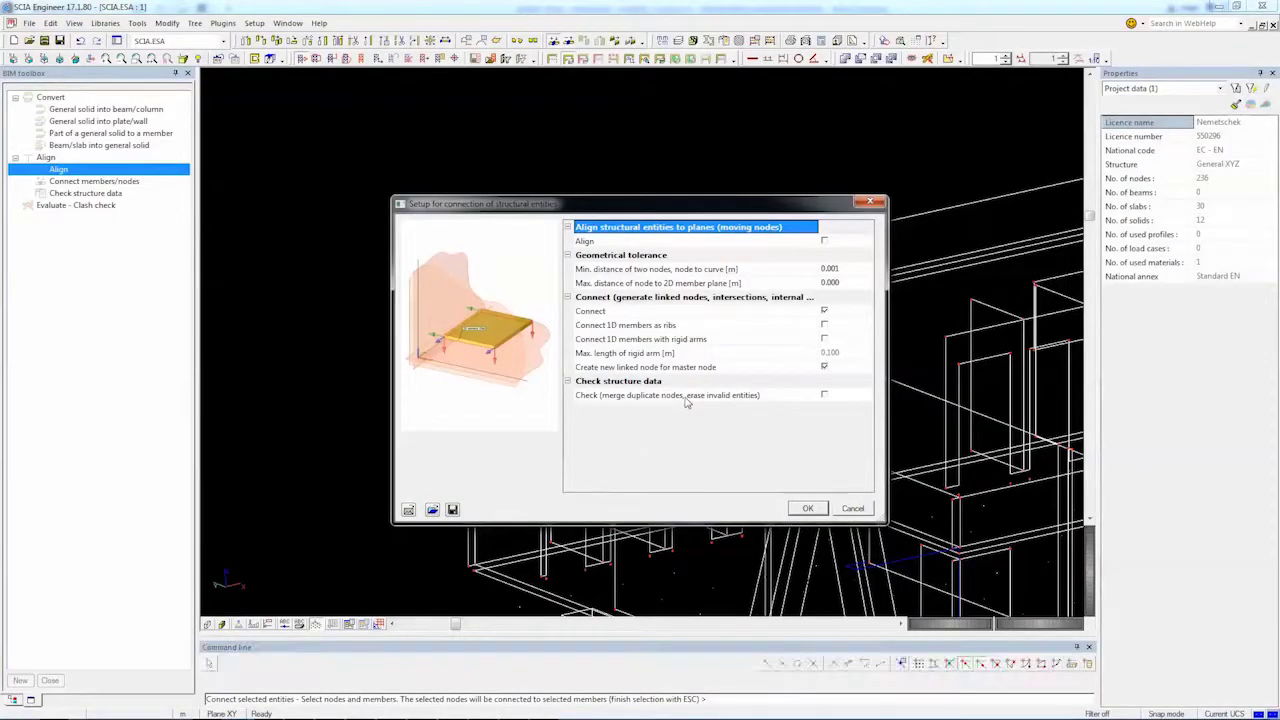
# In Align setup, enable aligning to planes and aligning to slab planes globally.
pyautogui.click(686, 398)
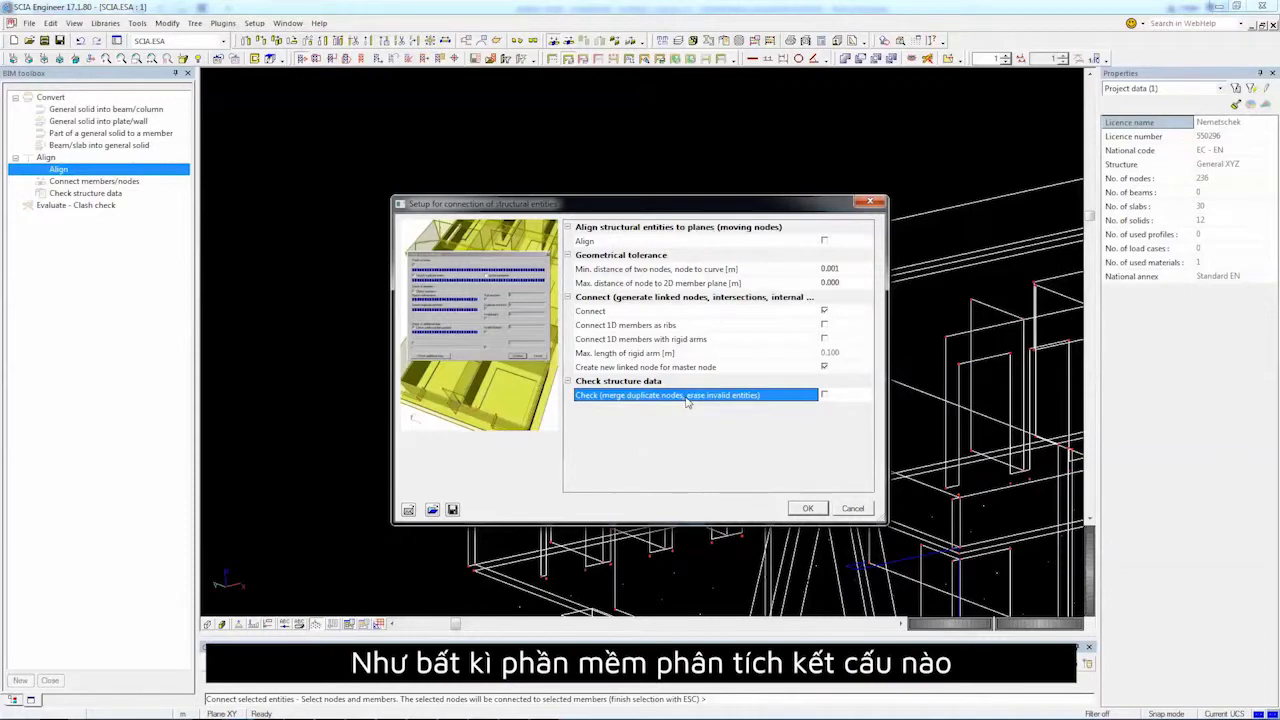
pyautogui.click(827, 242)
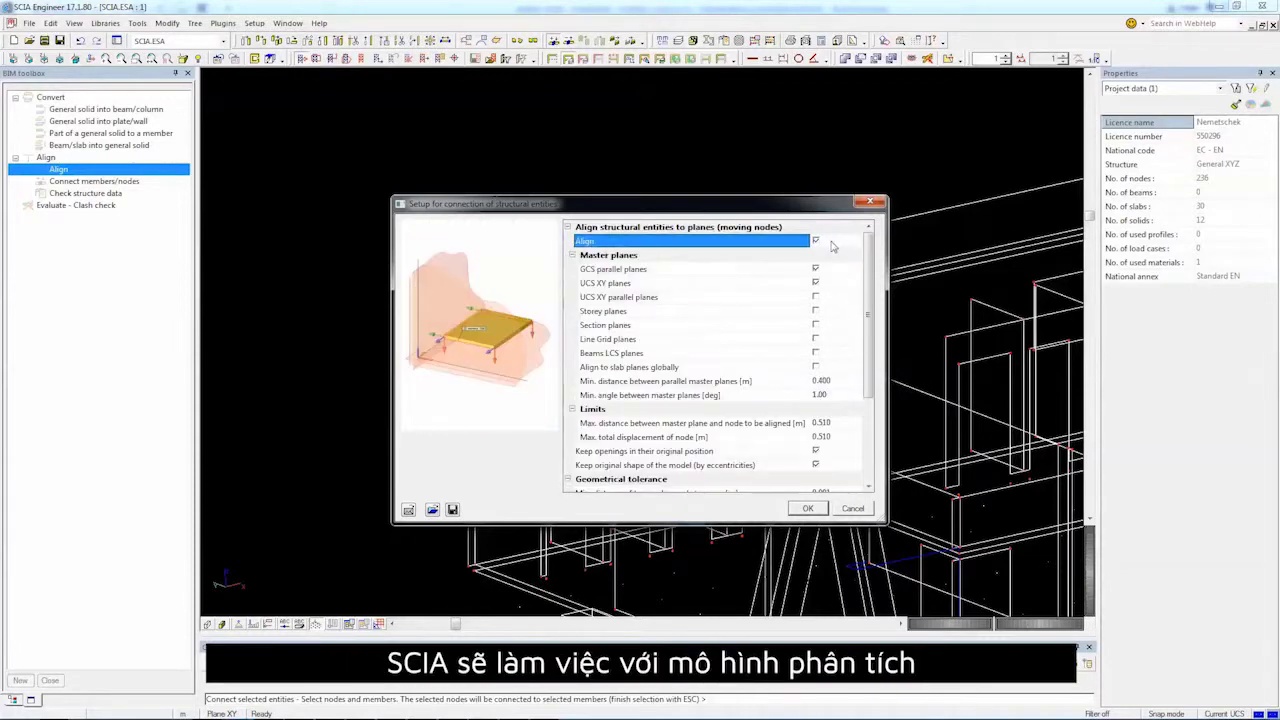
pyautogui.click(734, 272)
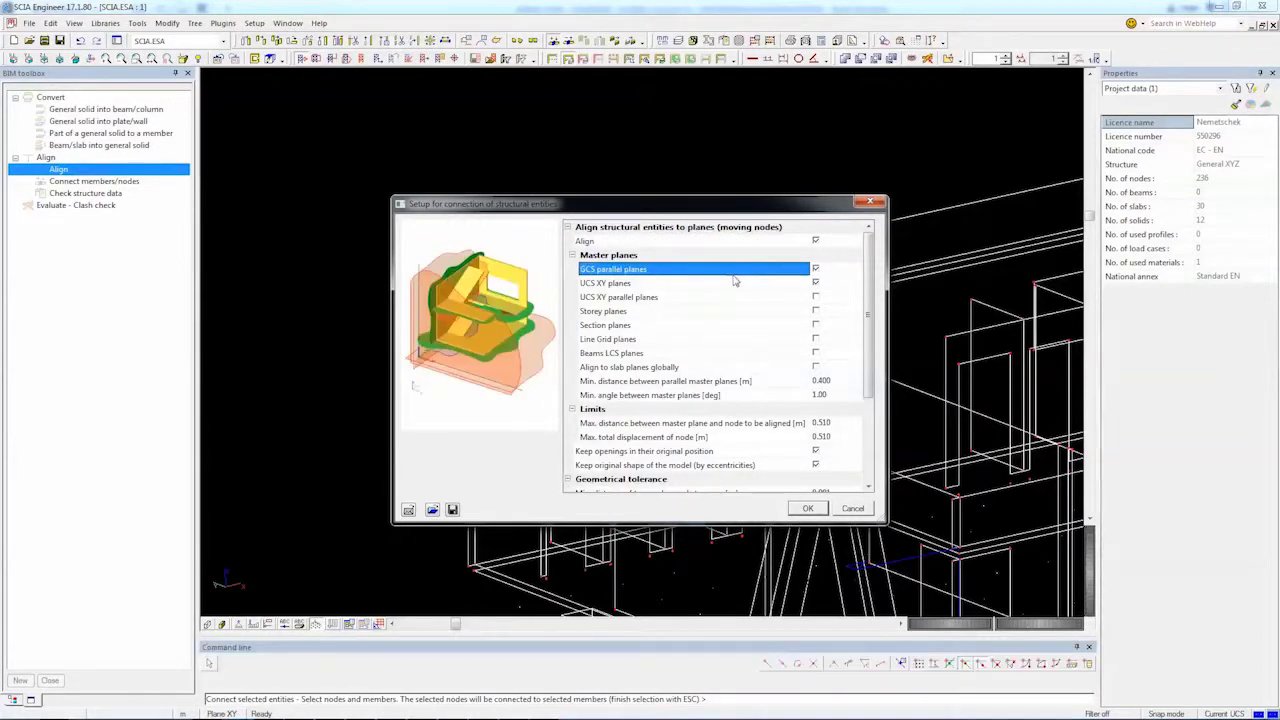
pyautogui.click(734, 286)
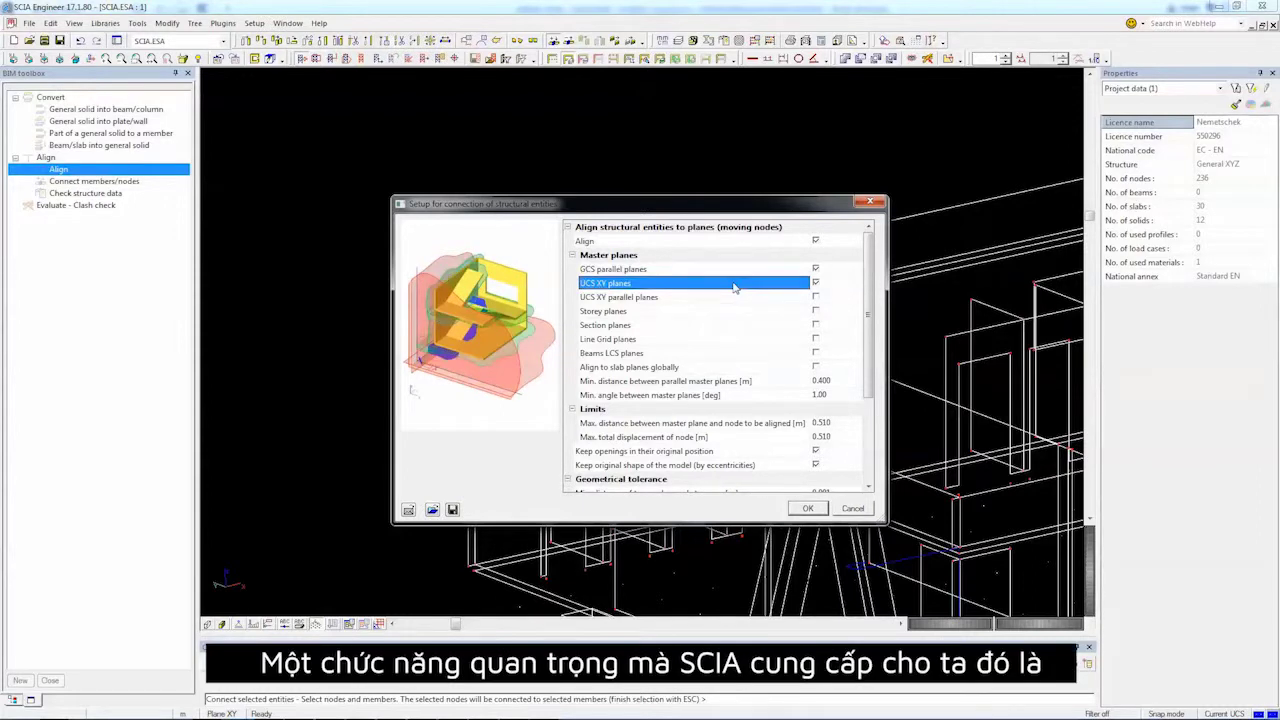
pyautogui.click(684, 367)
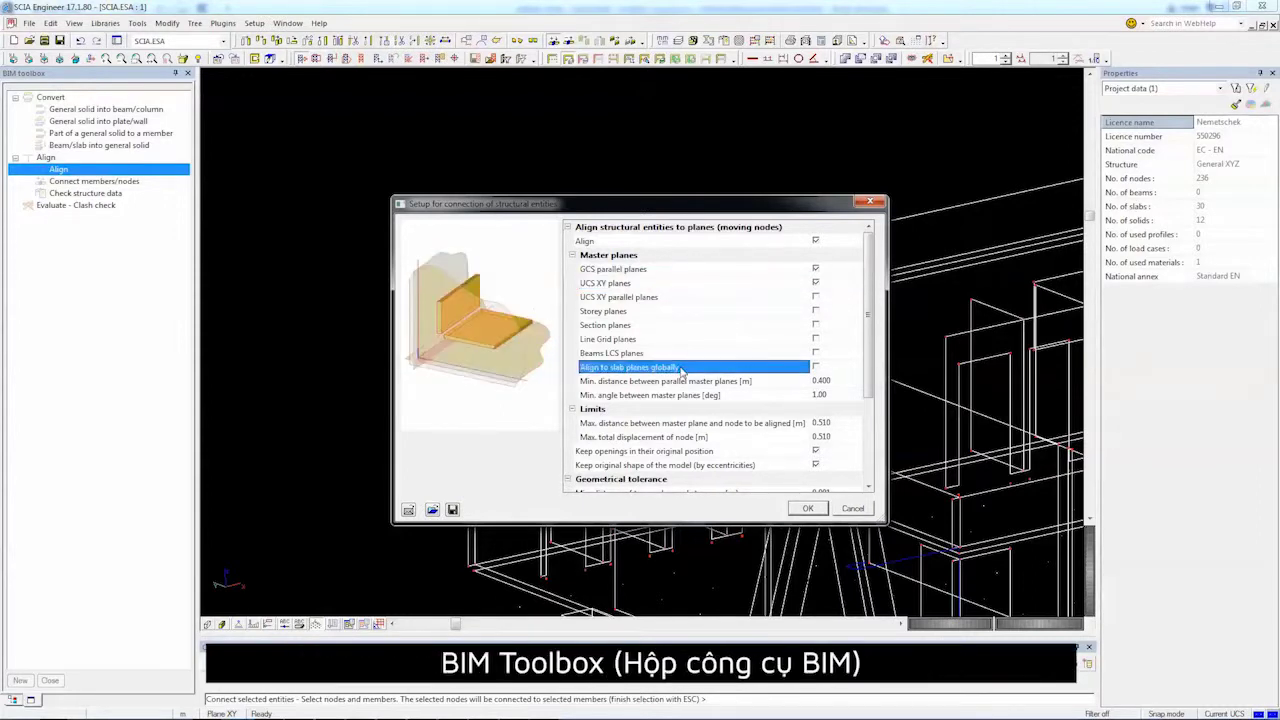
pyautogui.click(816, 368)
pyautogui.scroll(-2, 788, 395)
pyautogui.scroll(-2, 788, 397)
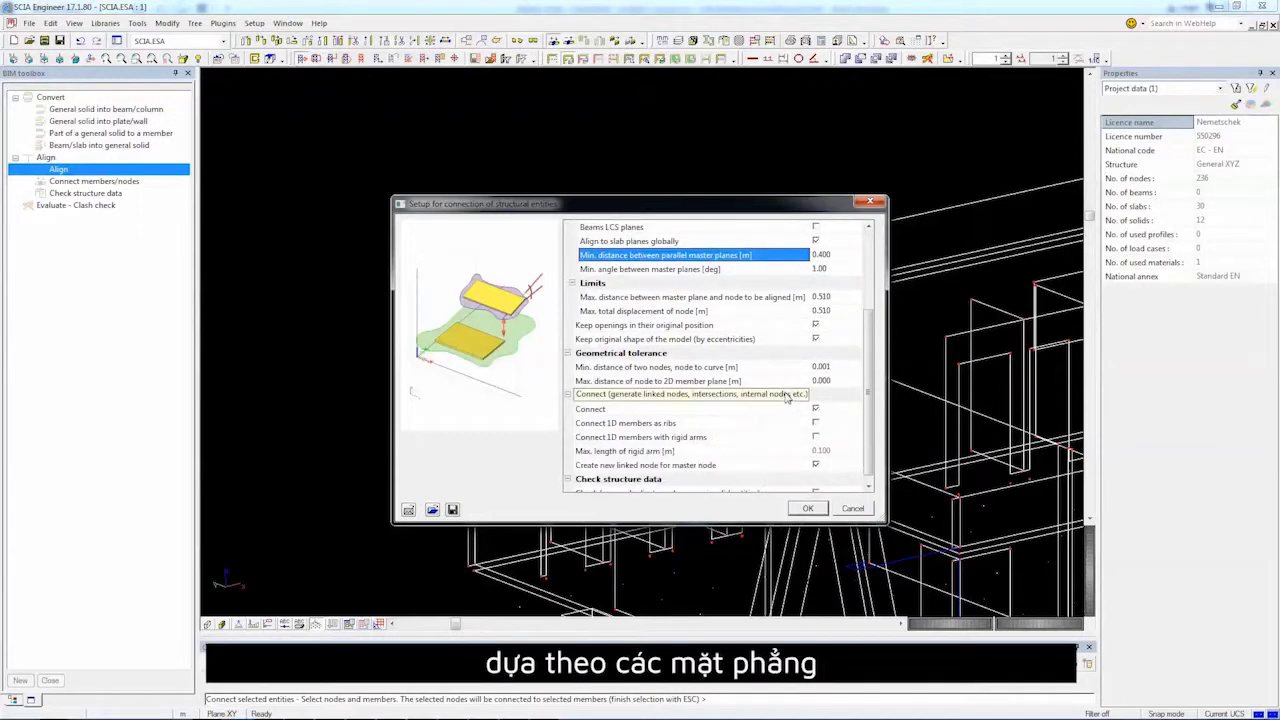
# Apply the alignment and connection settings, accepting the 54 new intersections.
pyautogui.click(806, 507)
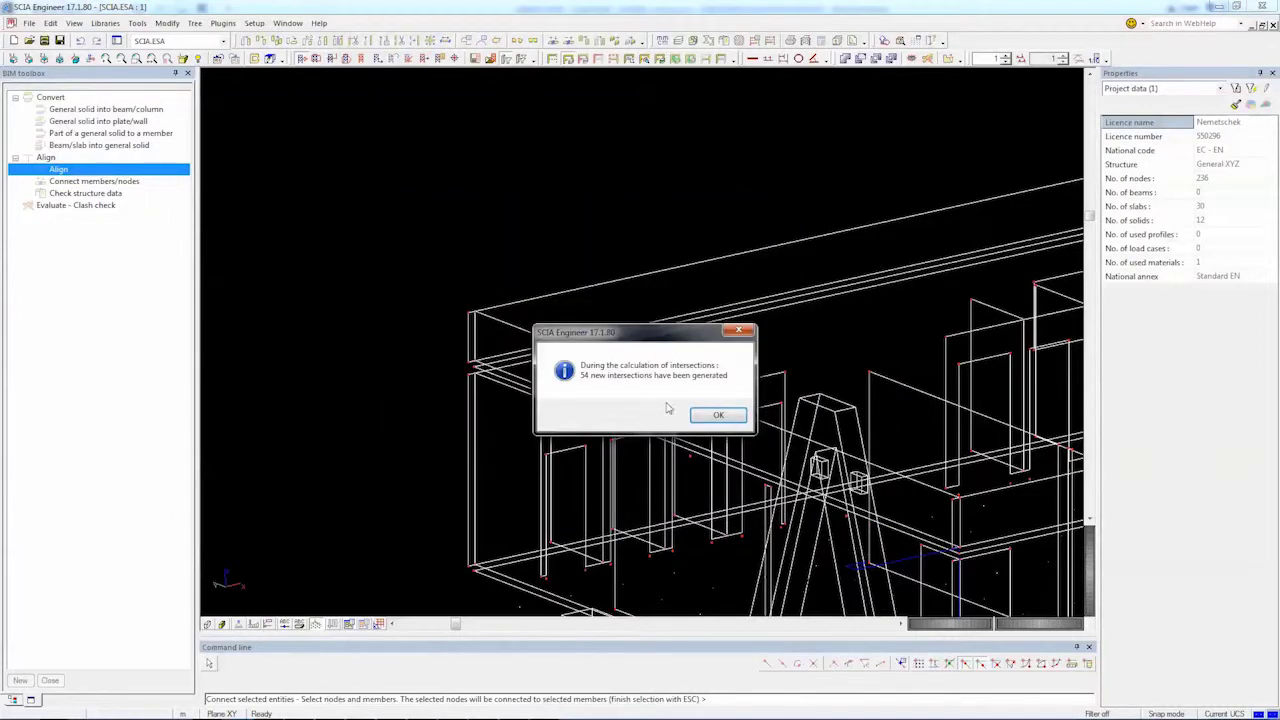
pyautogui.click(707, 413)
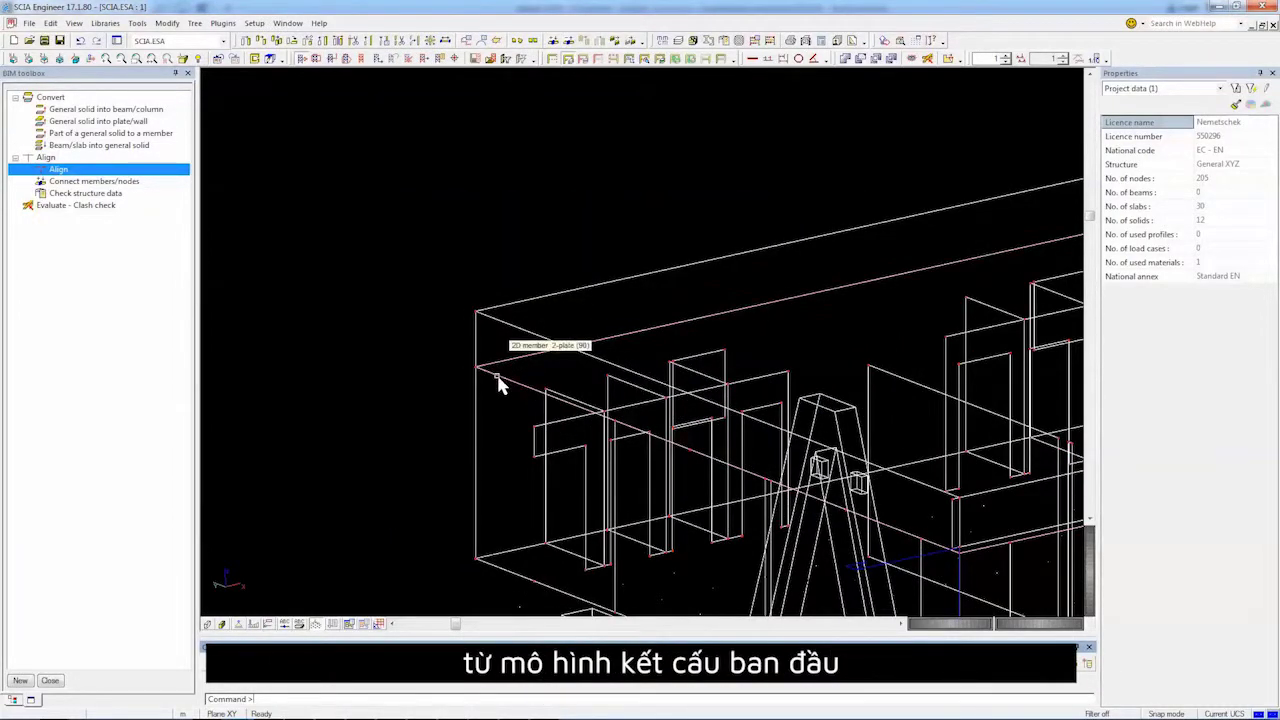
pyautogui.scroll(-1, 502, 410)
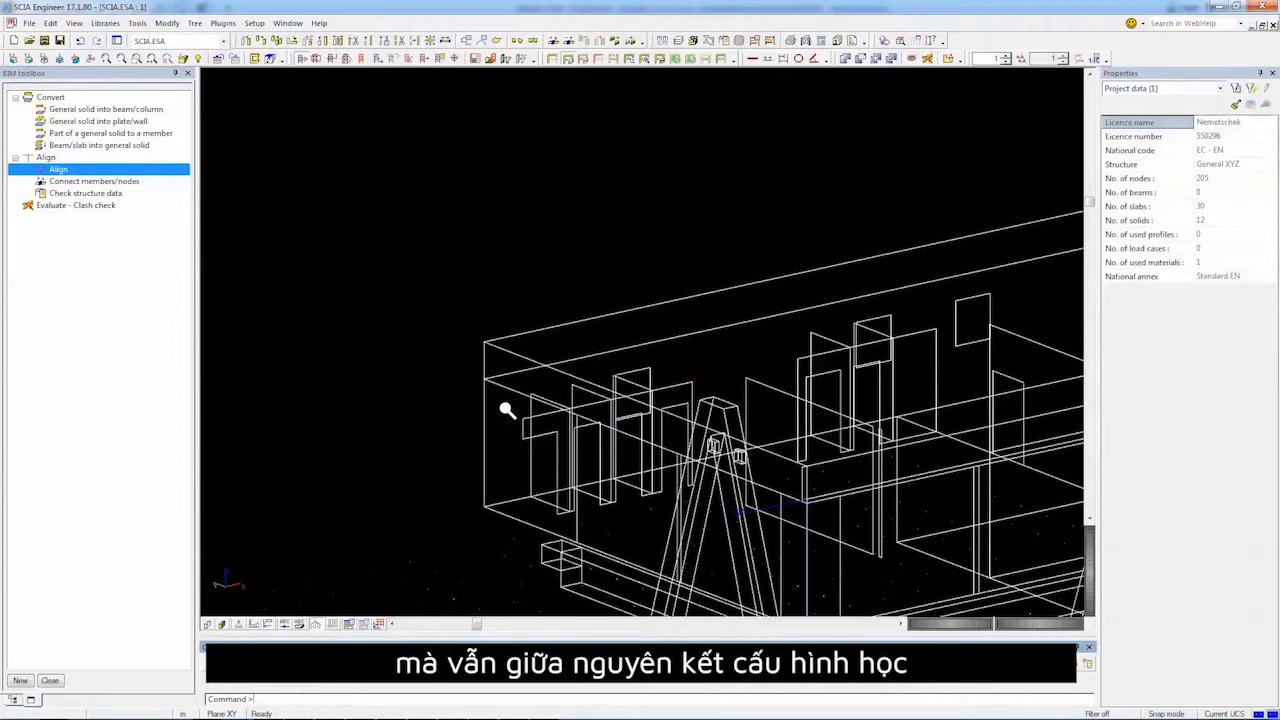
pyautogui.scroll(-1, 505, 408)
pyautogui.scroll(-2, 494, 408)
pyautogui.scroll(-1, 423, 374)
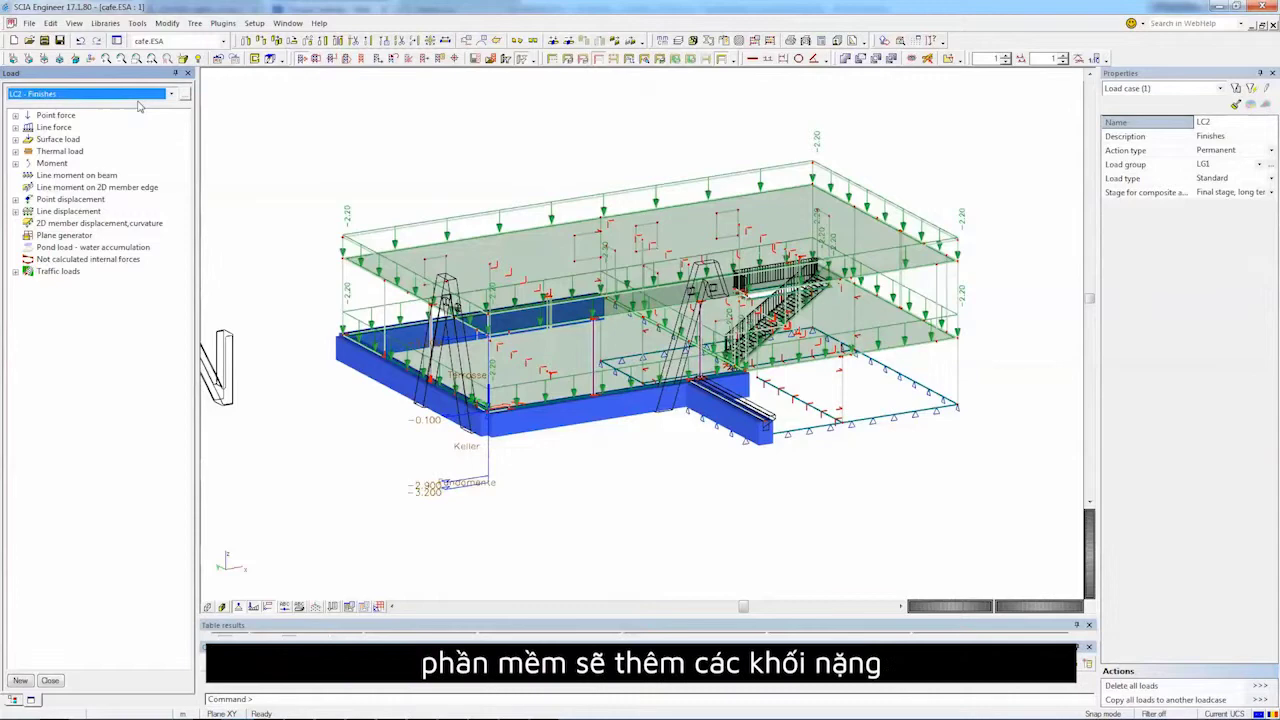
# Compare the LC3 Live and LC2 Finishes load cases, then select the 200 mm roof slab.
pyautogui.press('Down')
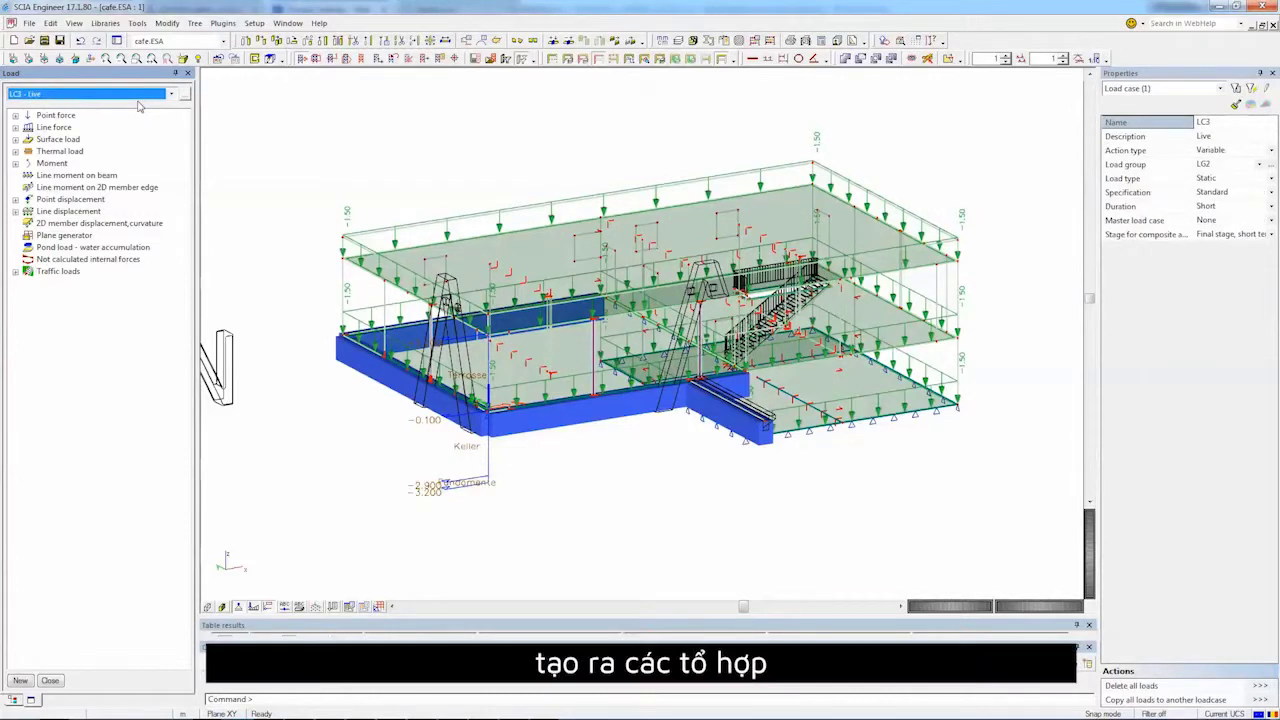
pyautogui.press('Up')
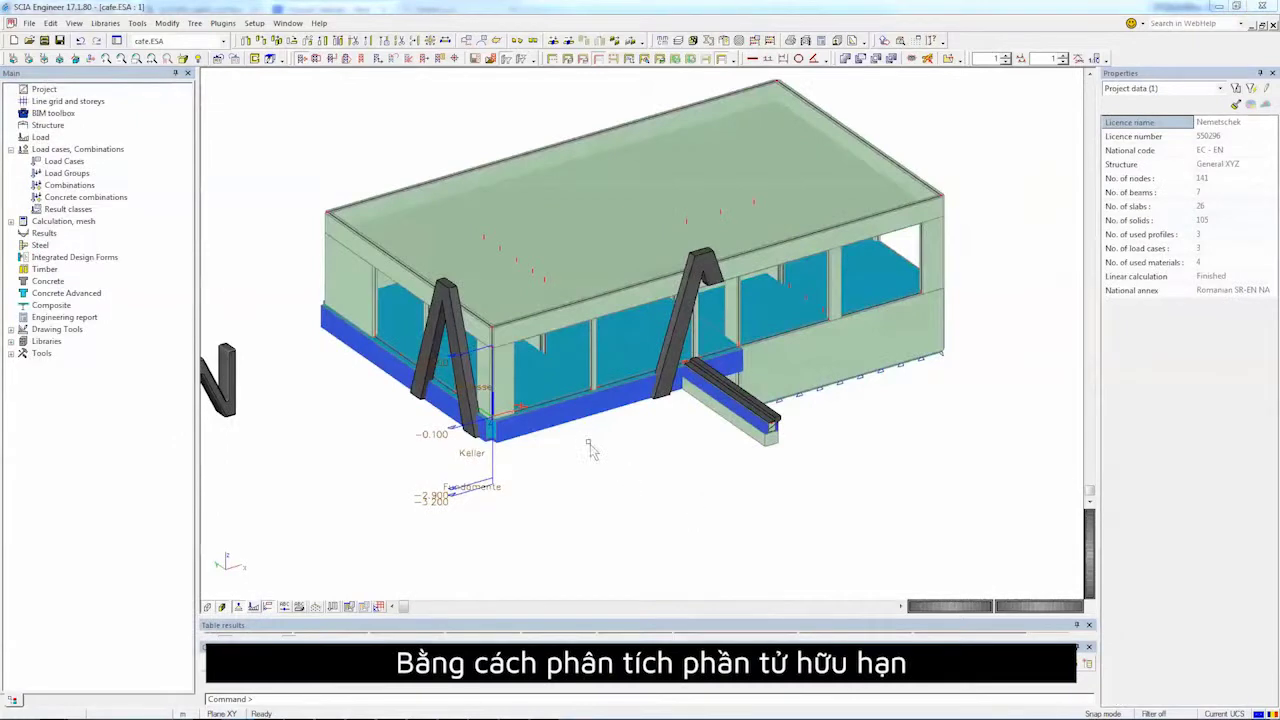
pyautogui.click(535, 338)
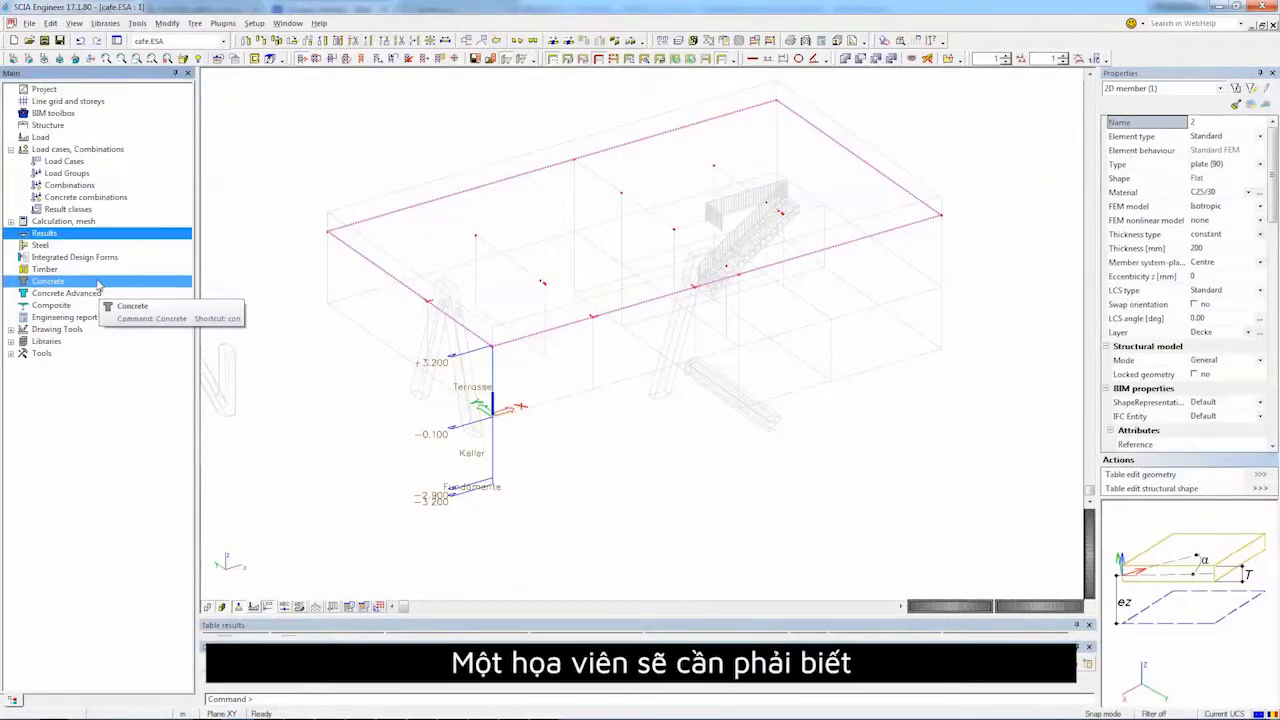
# Show the slab's As2- required reinforcement in Member design ULS and begin the CAD export.
pyautogui.doubleClick(88, 293)
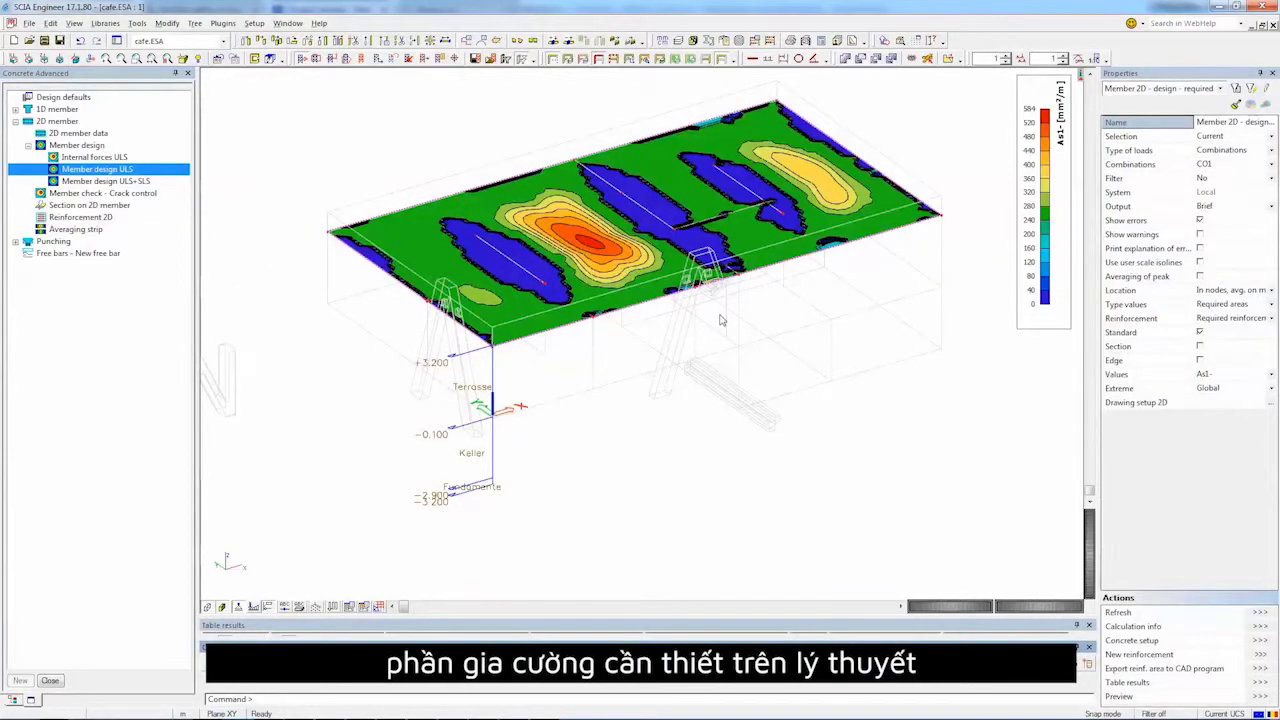
pyautogui.click(1218, 374)
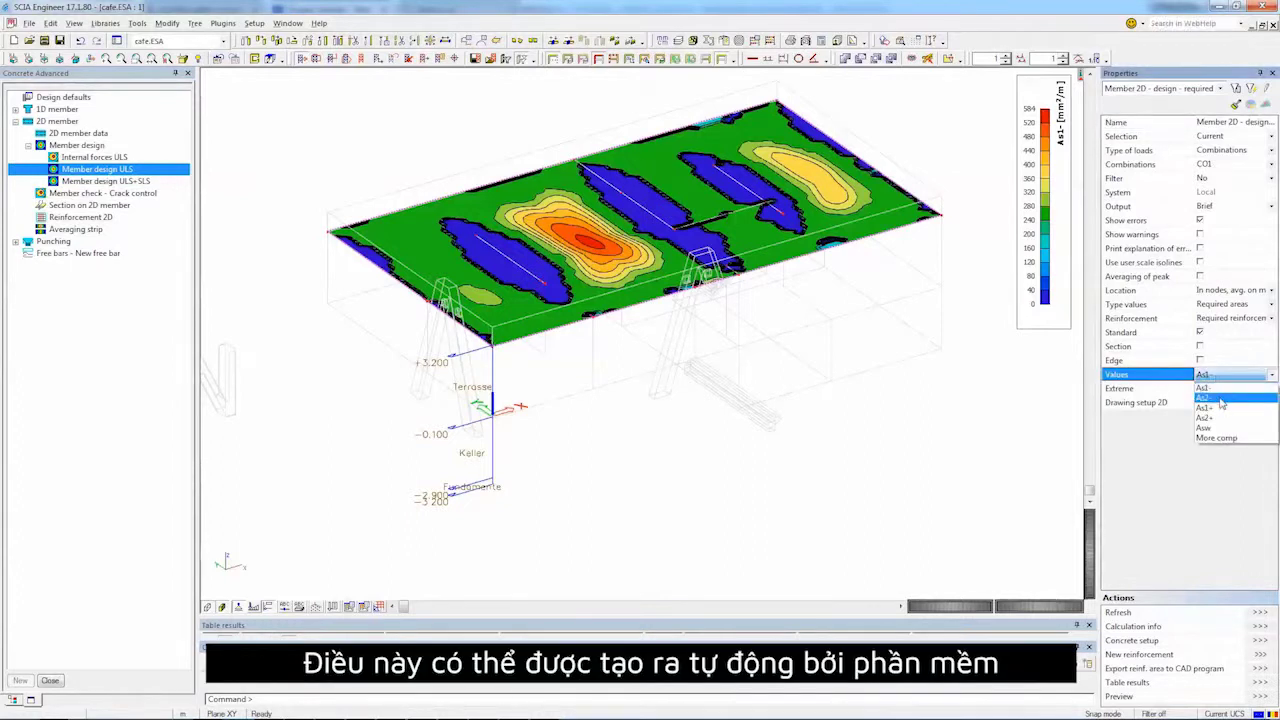
pyautogui.click(1215, 391)
pyautogui.click(1260, 612)
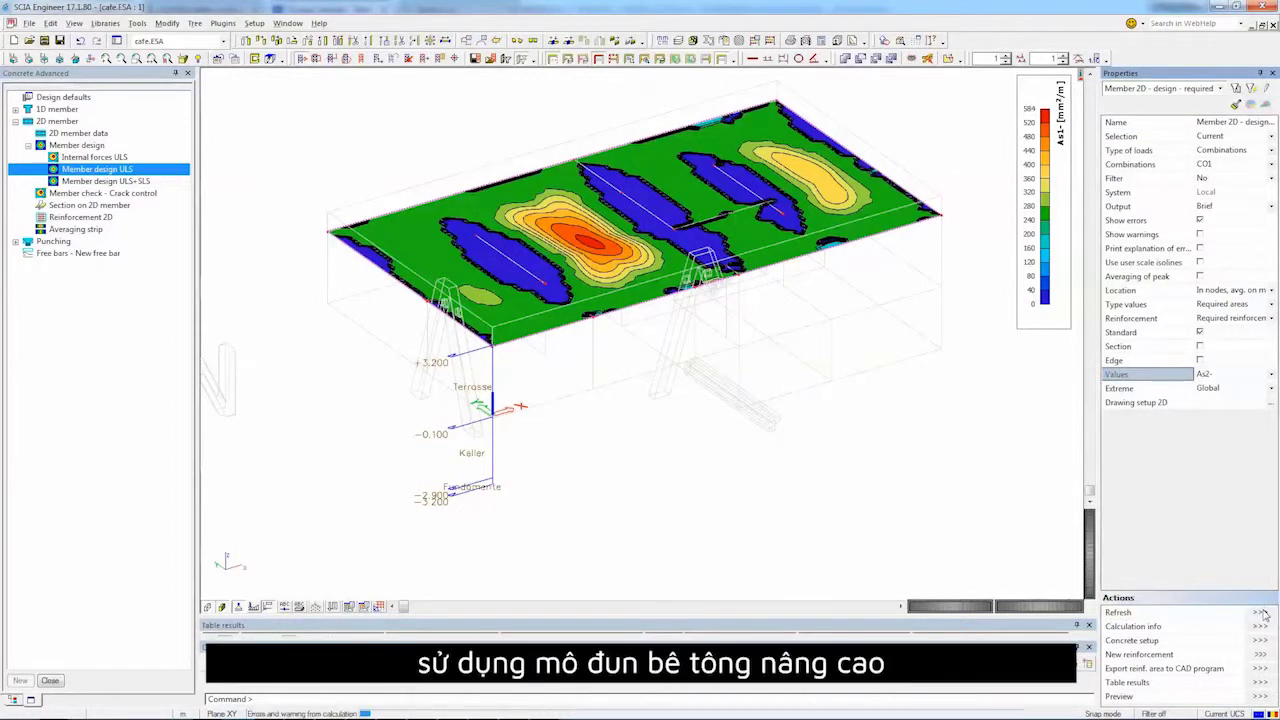
pyautogui.click(1258, 612)
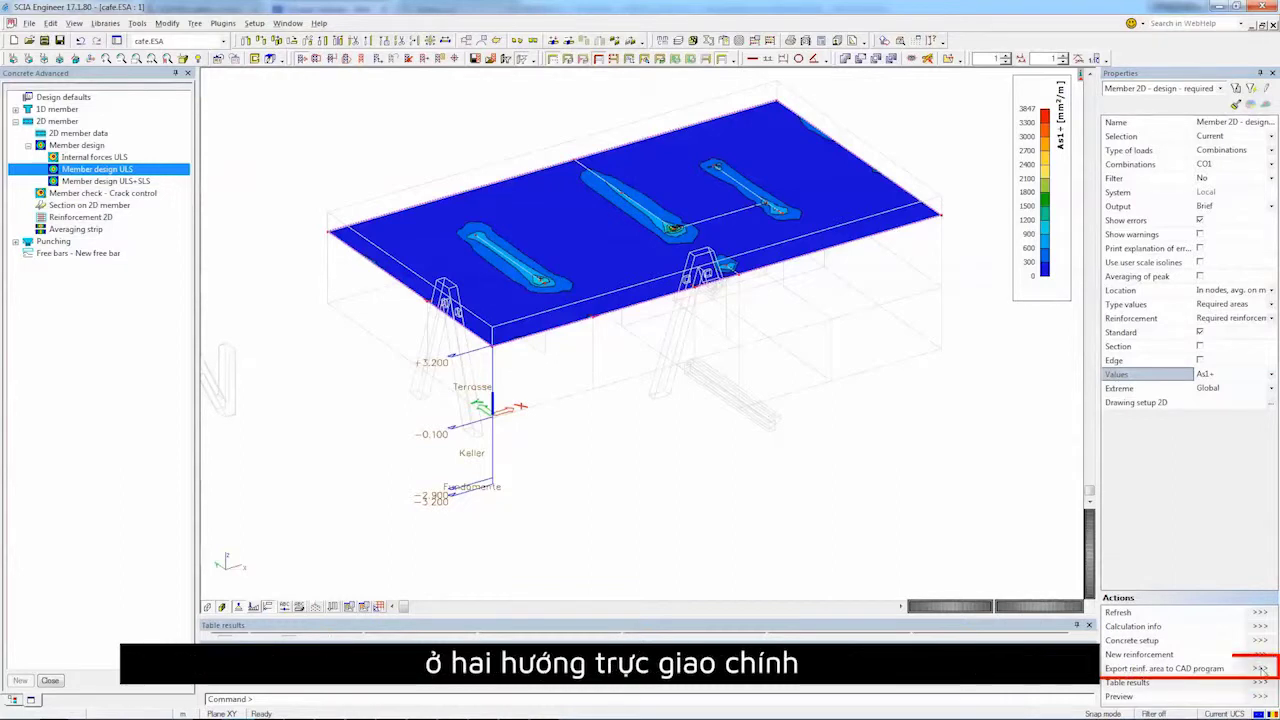
pyautogui.click(1262, 669)
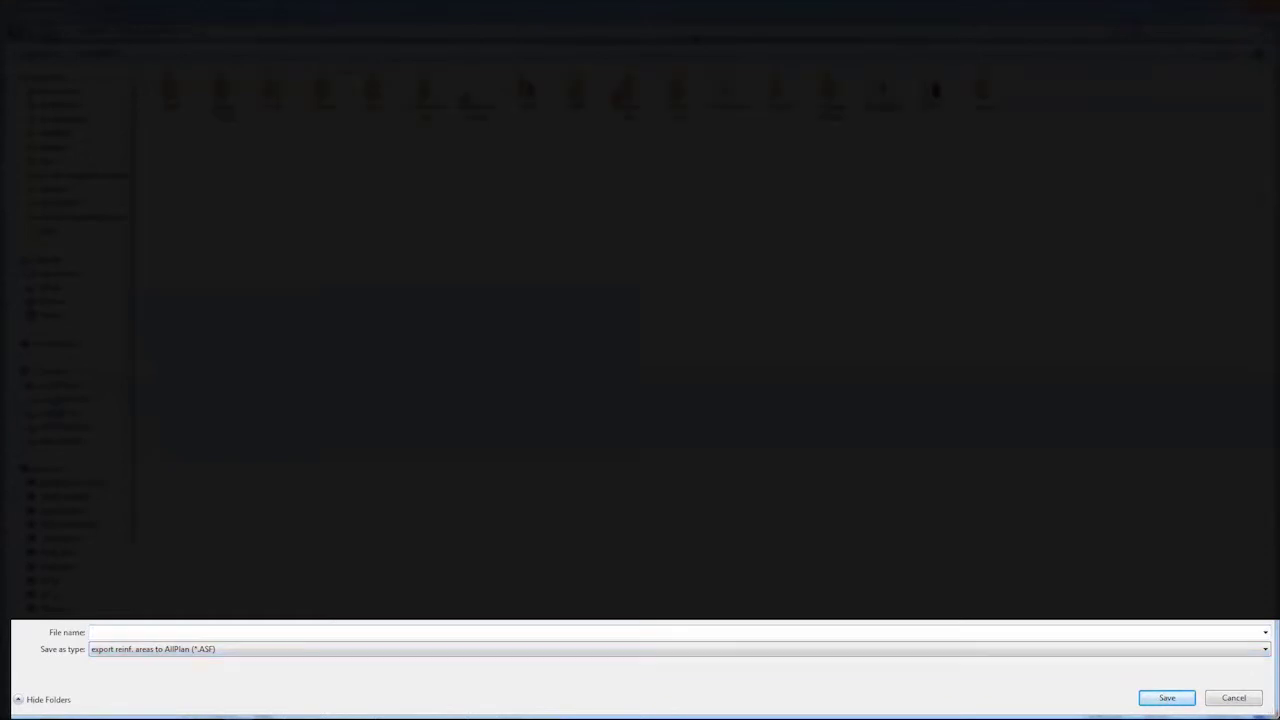
# Save the reinforcement areas as the ASF file 'Slab reinf.asf'.
pyautogui.write('Slab reinf.asf')
pyautogui.click(1162, 697)
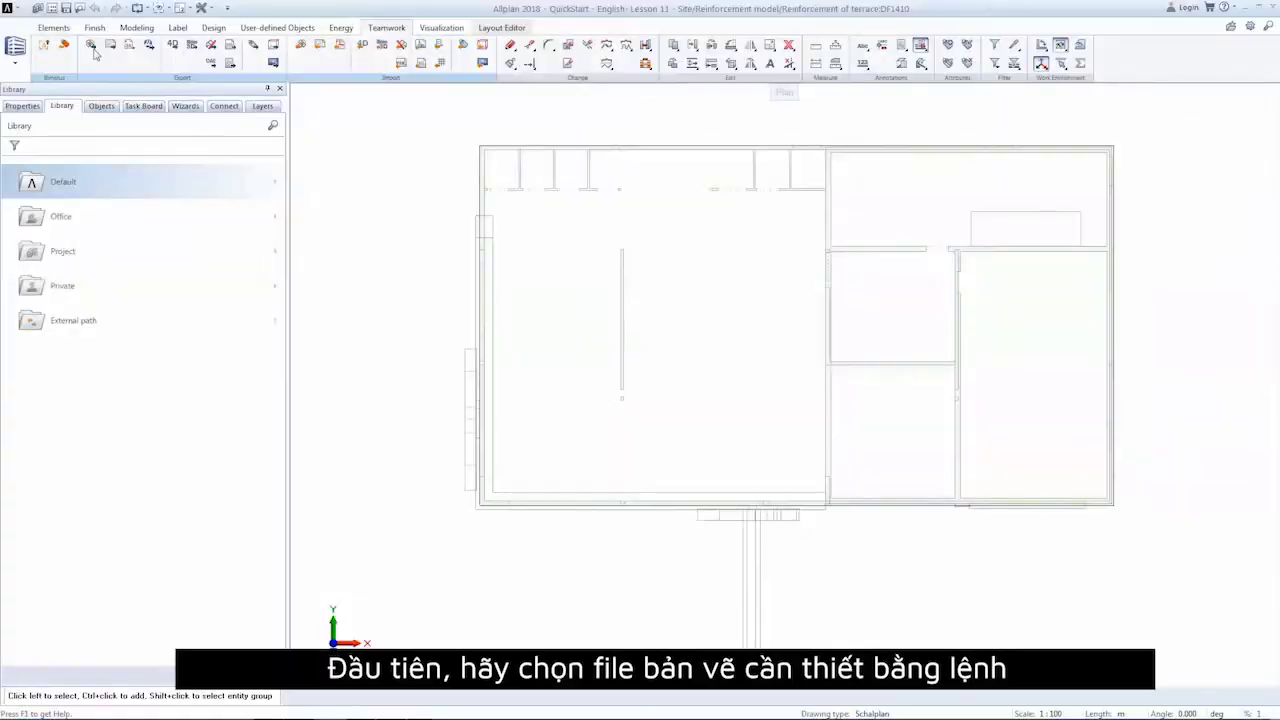
# Rename drawing file 1410 to 'Slab Reinforcement' and return to it as the active drawing.
pyautogui.click(53, 11)
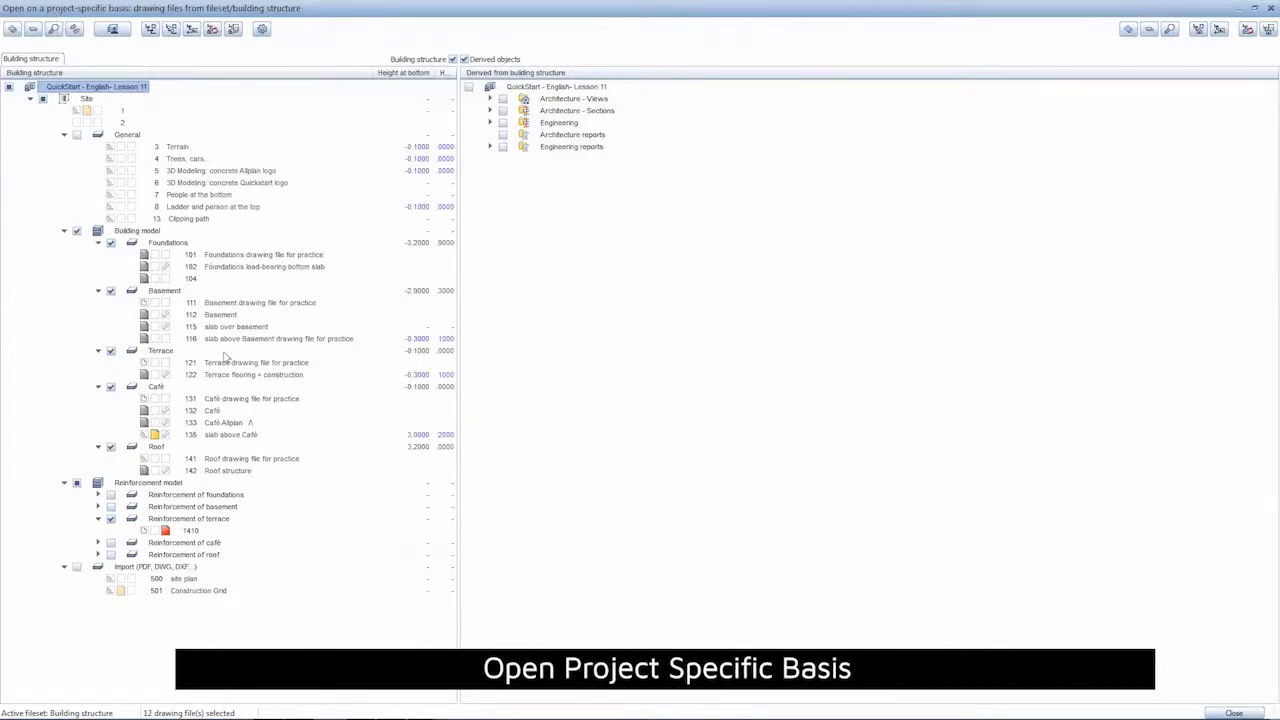
pyautogui.click(236, 436)
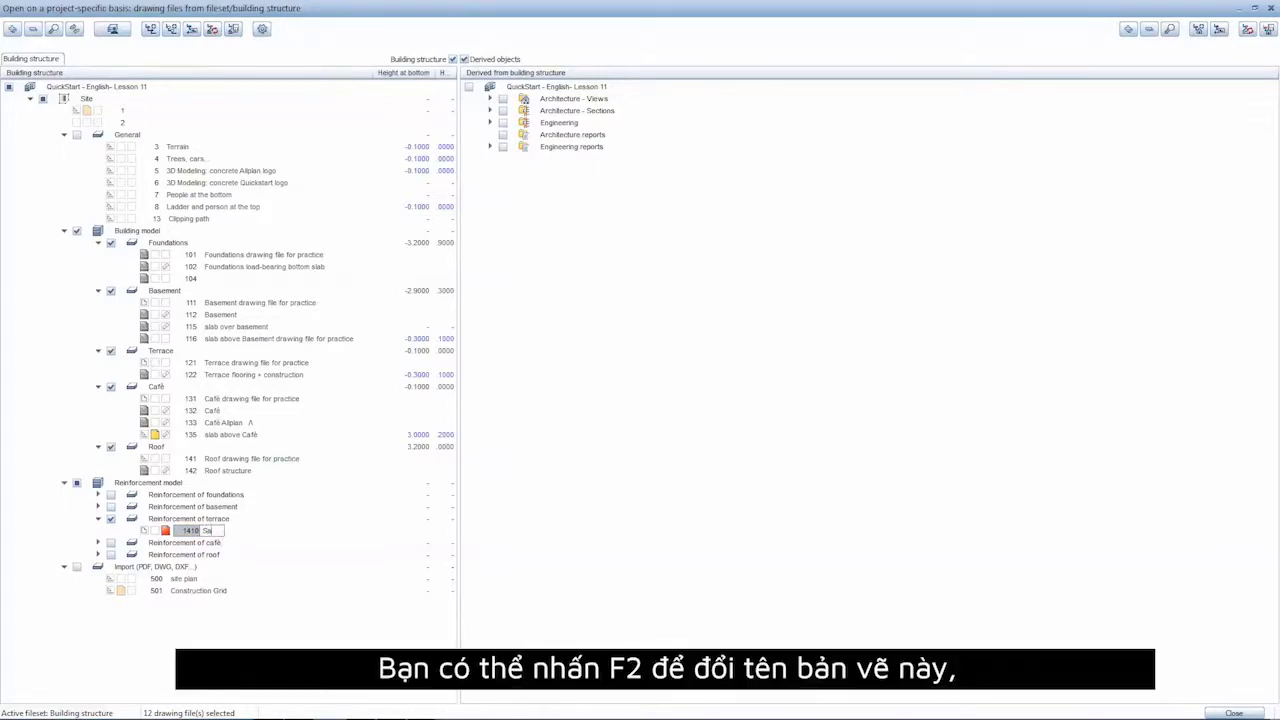
pyautogui.write('lab Reinforcement')
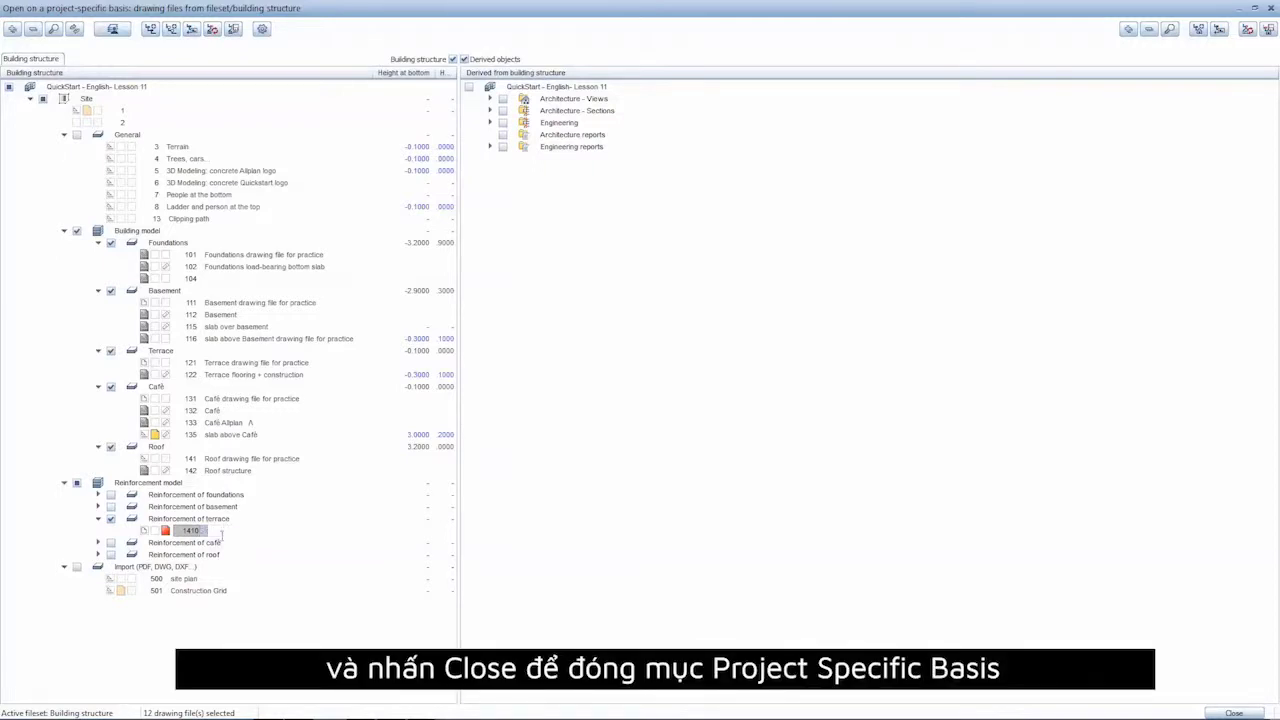
pyautogui.press('Return')
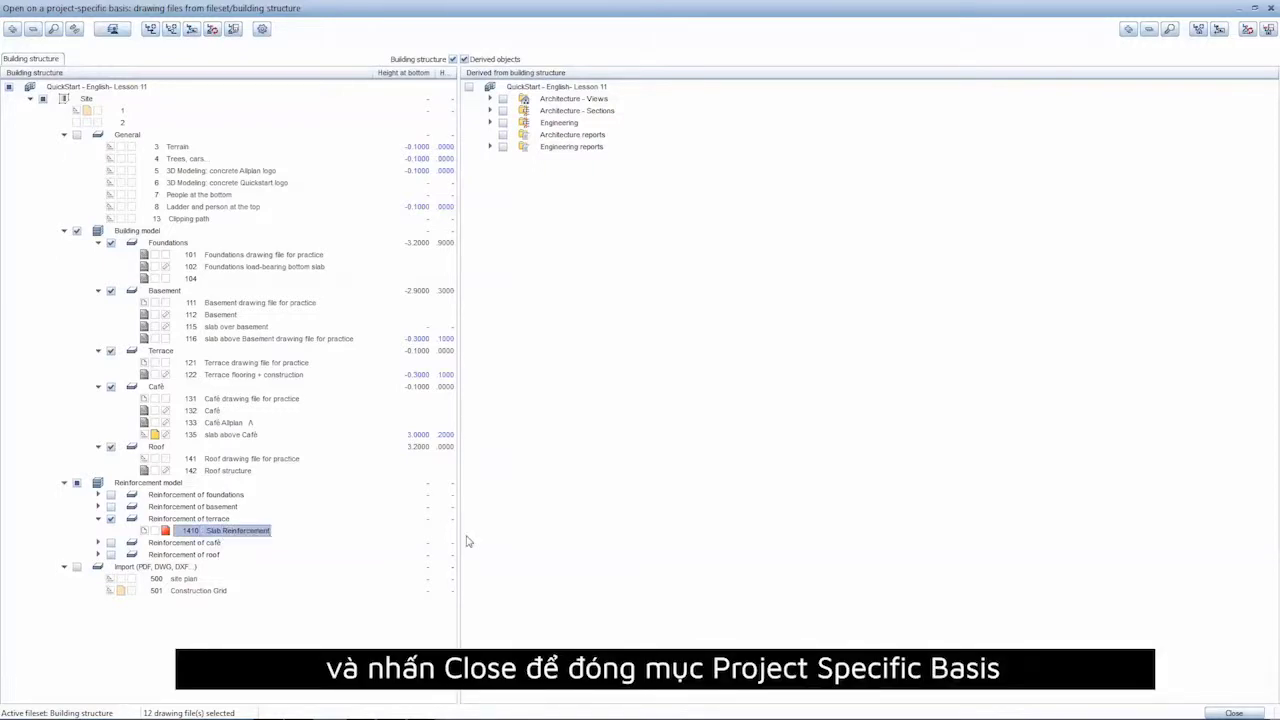
pyautogui.click(1222, 713)
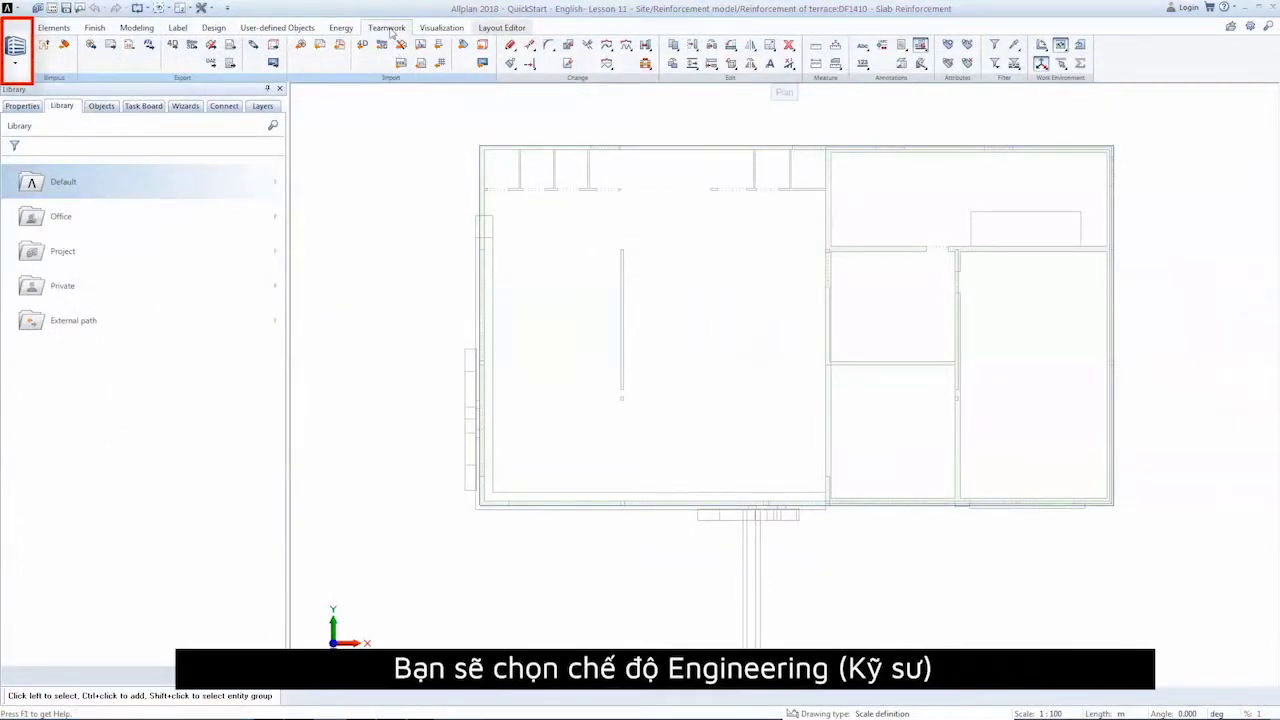
# Switch to the Engineering role and start the FEA import listing 'Slab reinf.asf'.
pyautogui.click(15, 50)
pyautogui.click(50, 88)
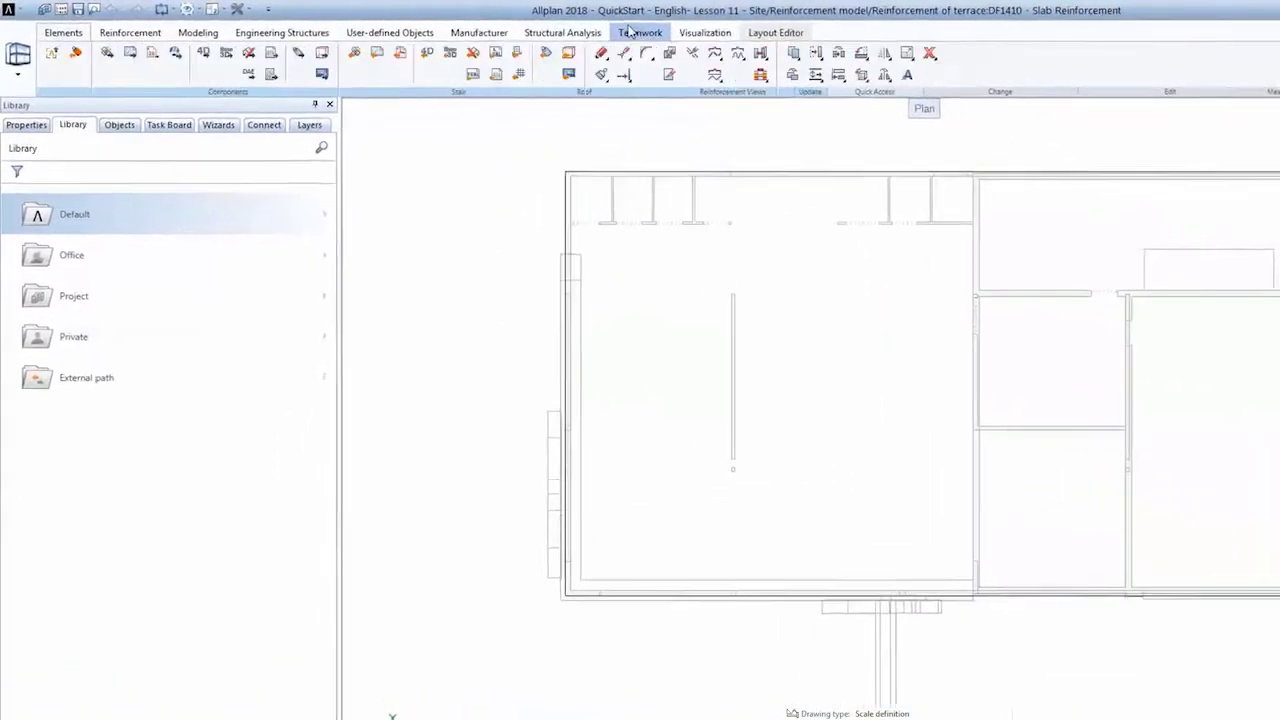
pyautogui.click(629, 33)
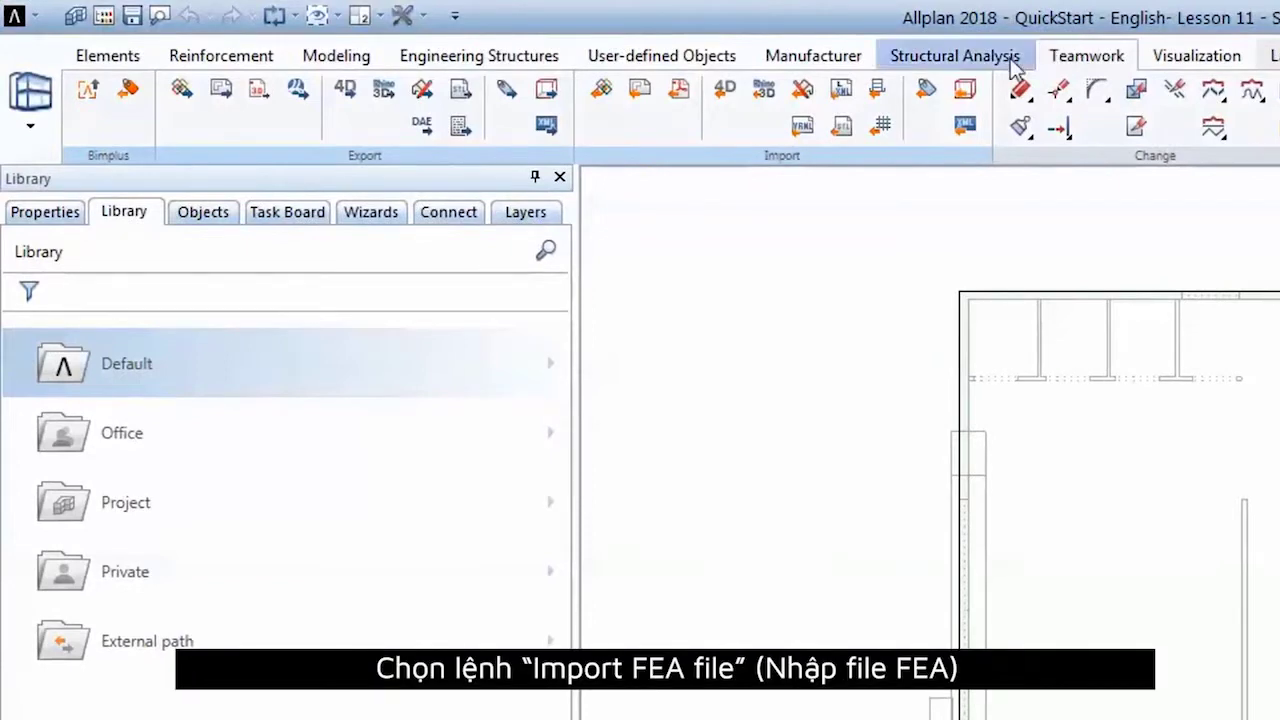
pyautogui.click(886, 130)
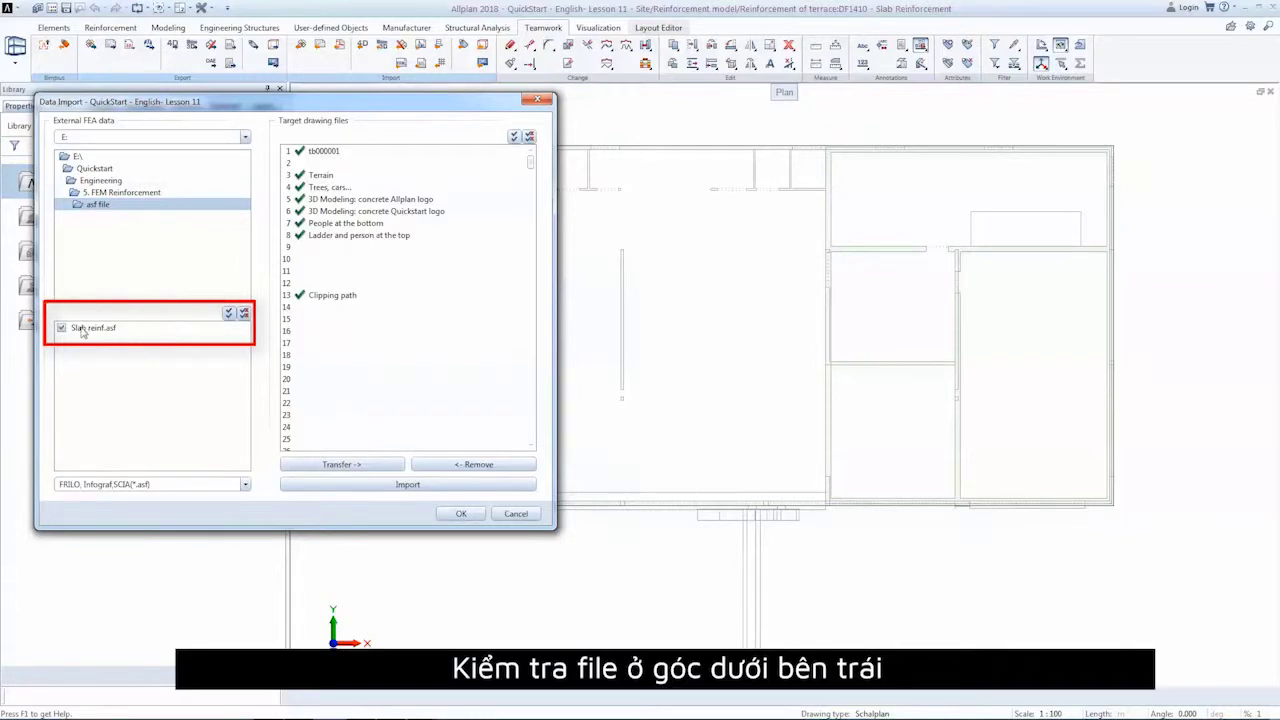
# Assign 'Slab reinf.asf' to drawing file 20, import it in asf format, and close the window.
pyautogui.click(297, 381)
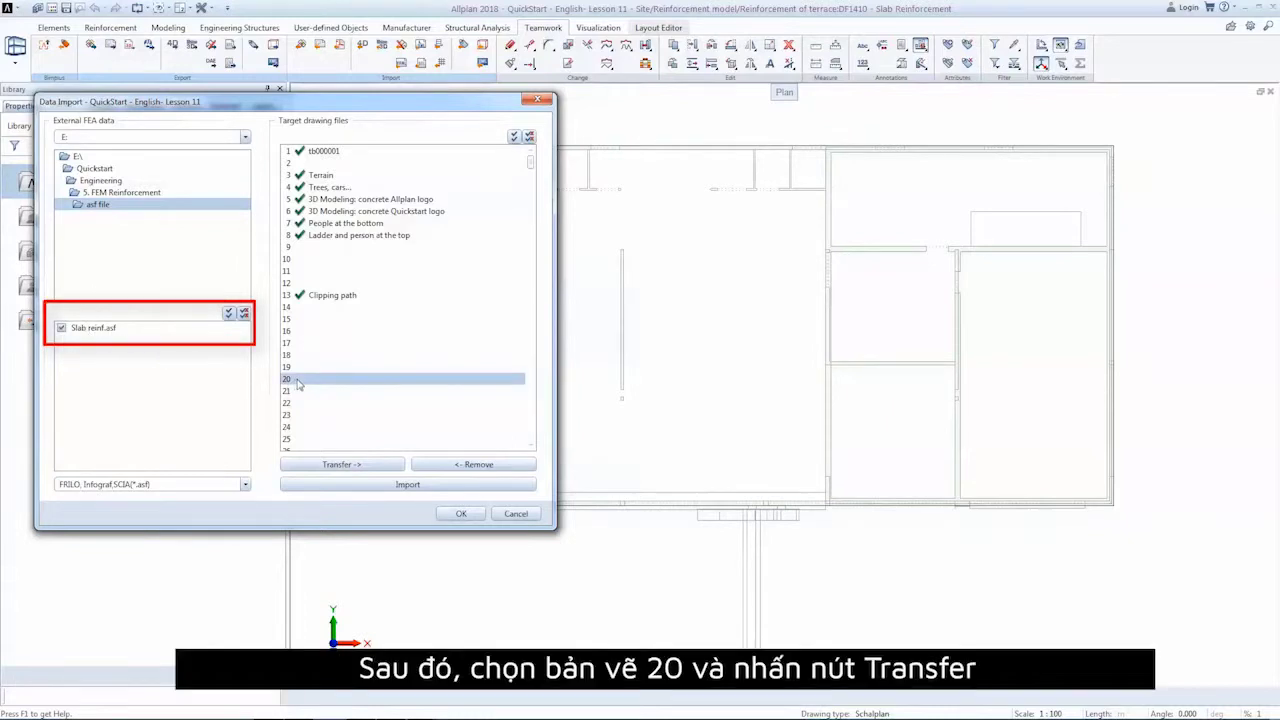
pyautogui.click(320, 465)
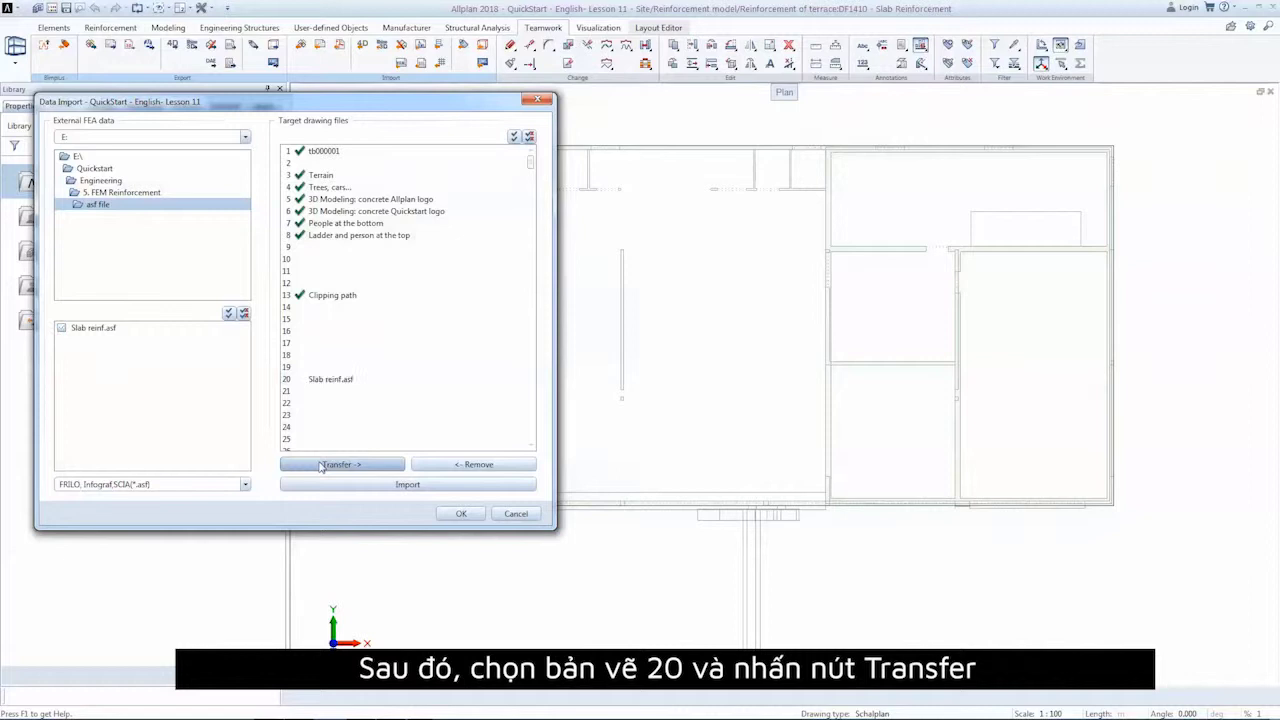
pyautogui.click(425, 487)
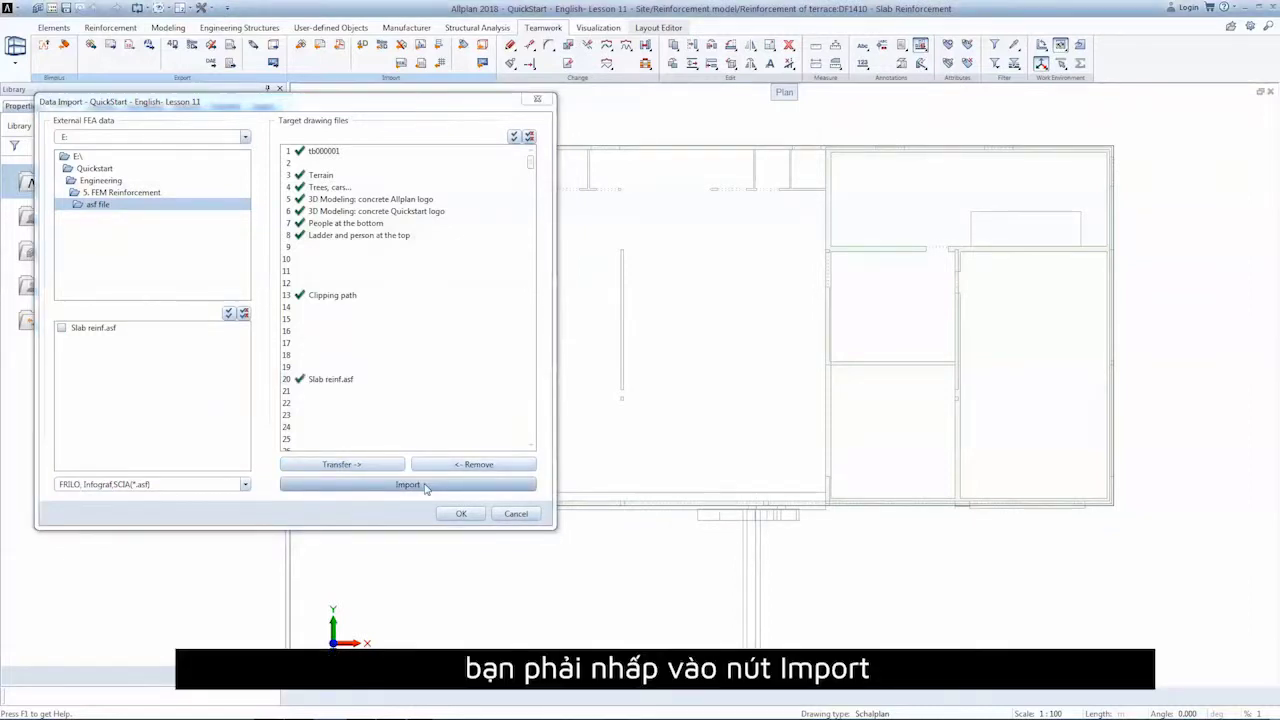
pyautogui.click(245, 484)
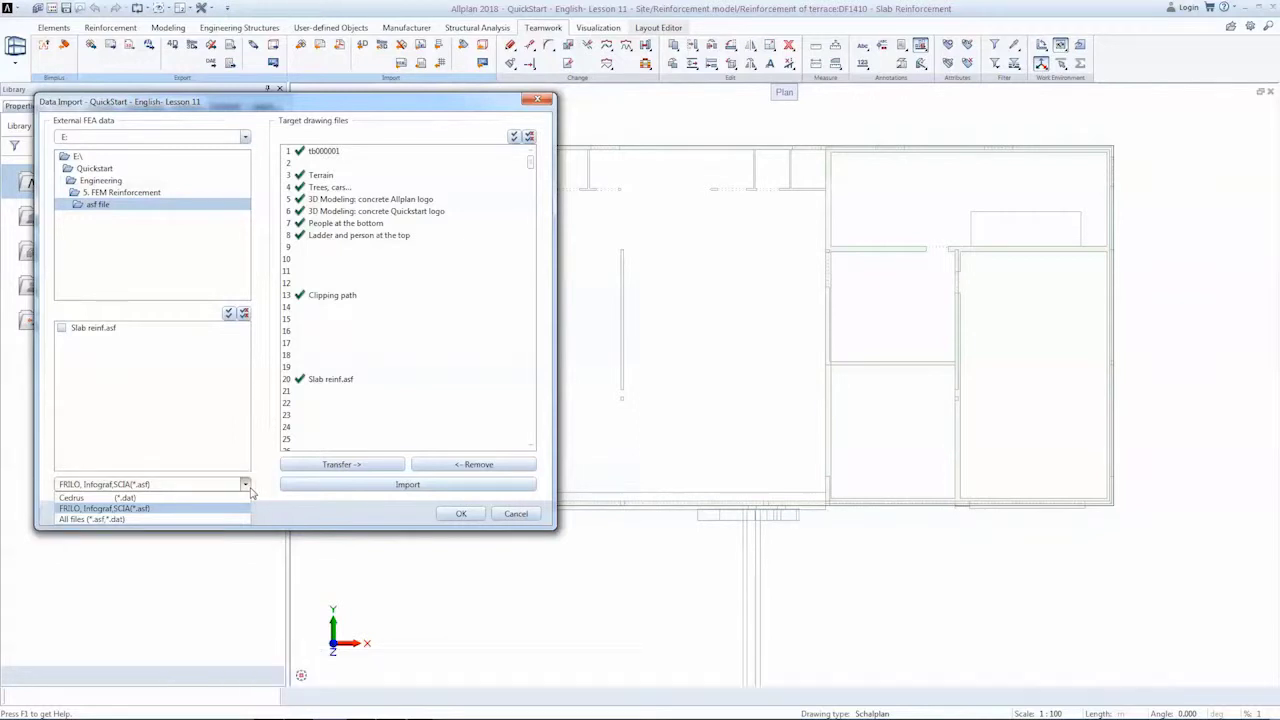
pyautogui.click(200, 508)
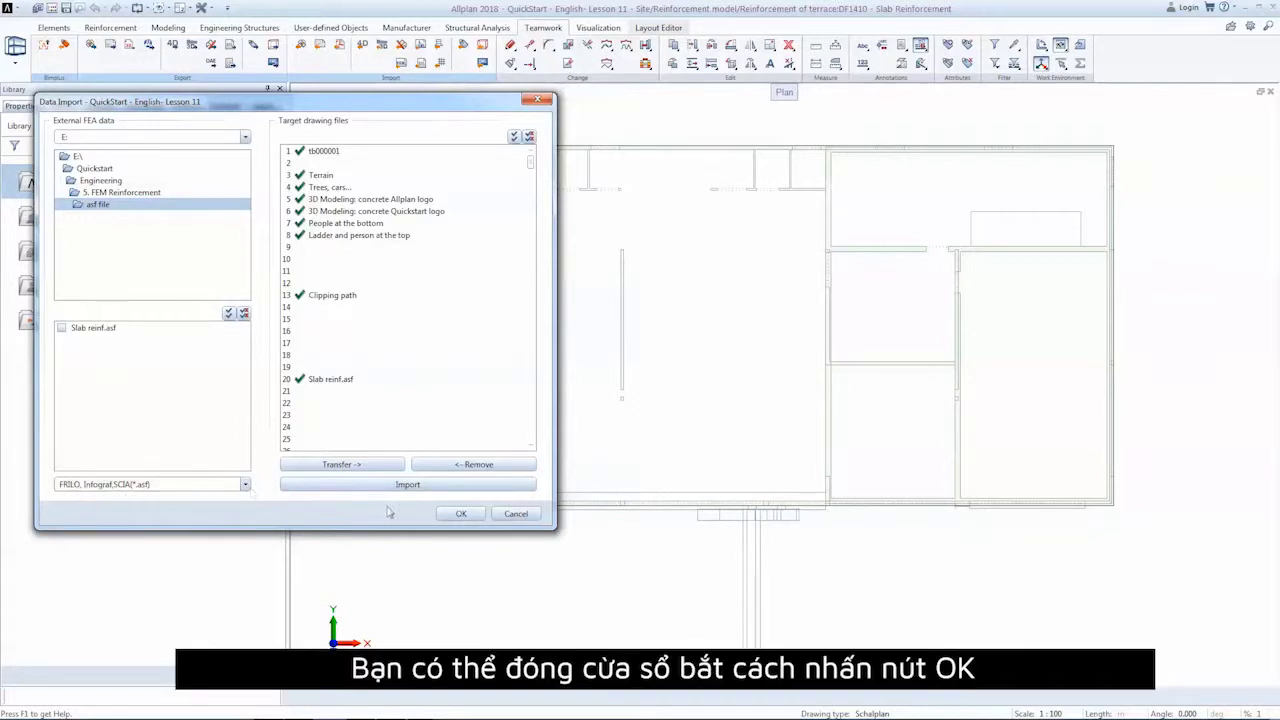
pyautogui.click(450, 515)
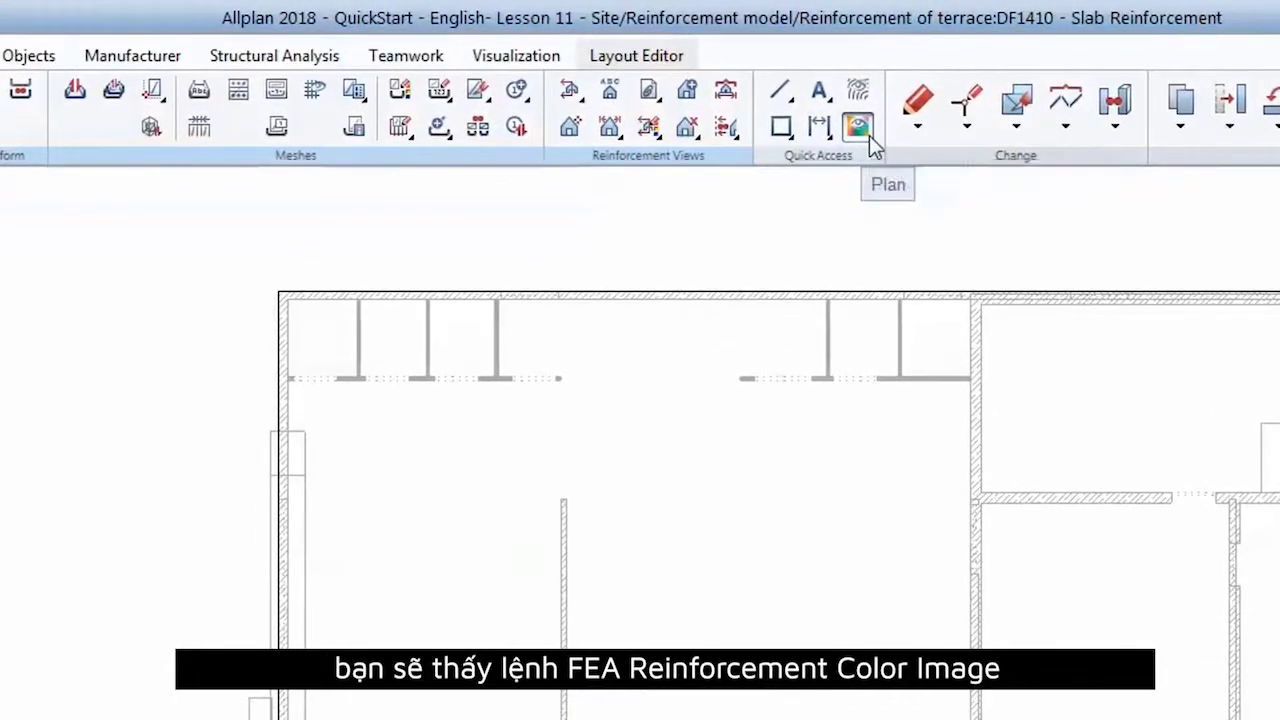
# Show the bottom-layer tension reinforcement colour image from drawing 20 with its legend.
pyautogui.click(866, 132)
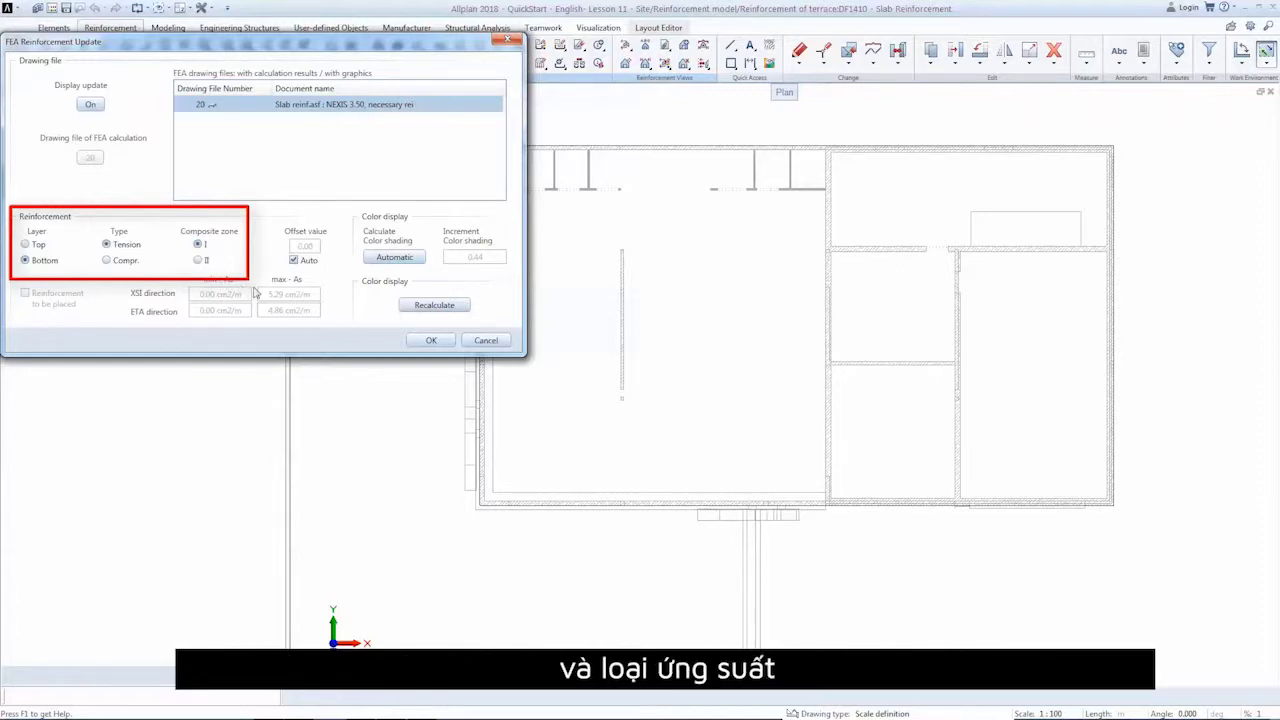
pyautogui.click(430, 342)
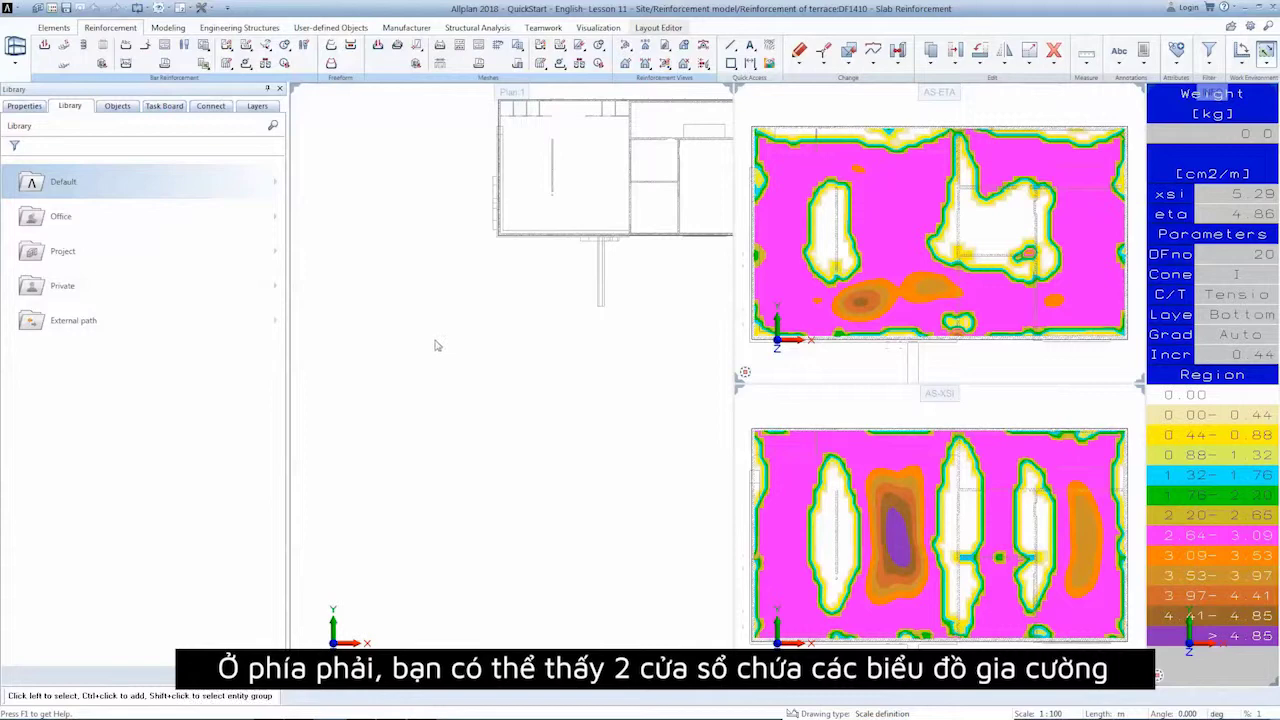
pyautogui.scroll(1, 484, 291)
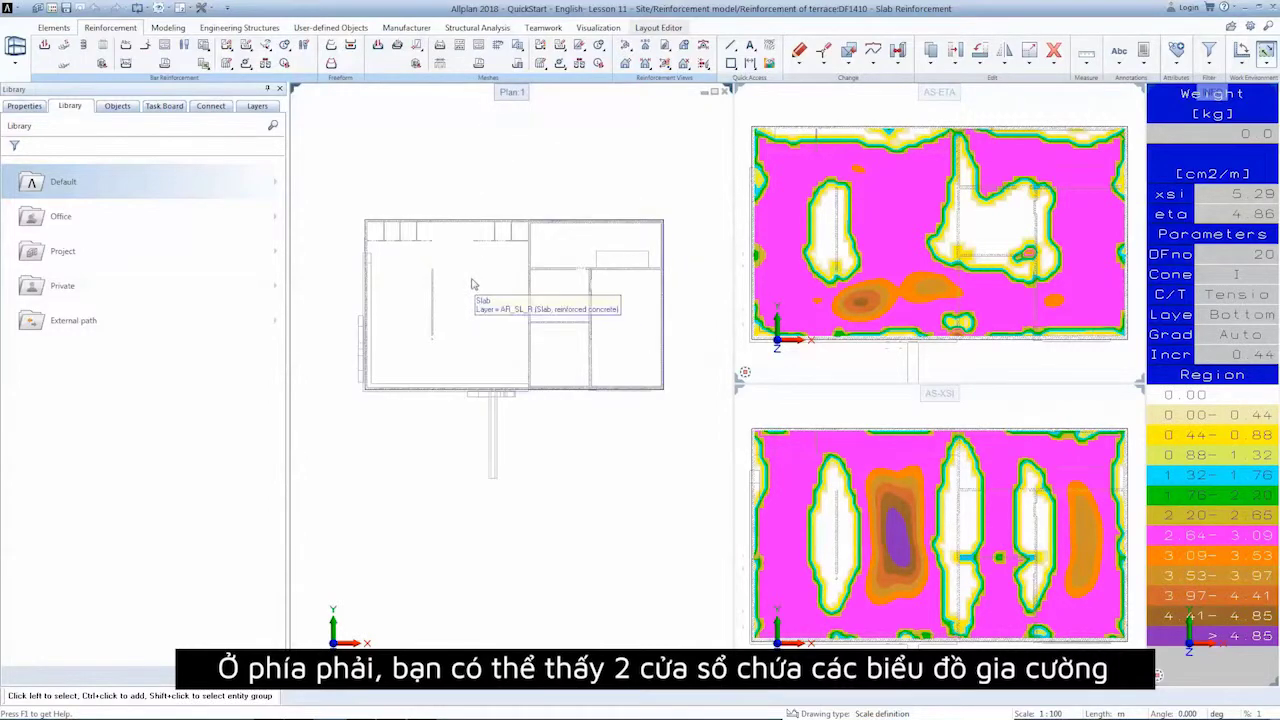
pyautogui.scroll(1, 472, 291)
pyautogui.scroll(1, 901, 541)
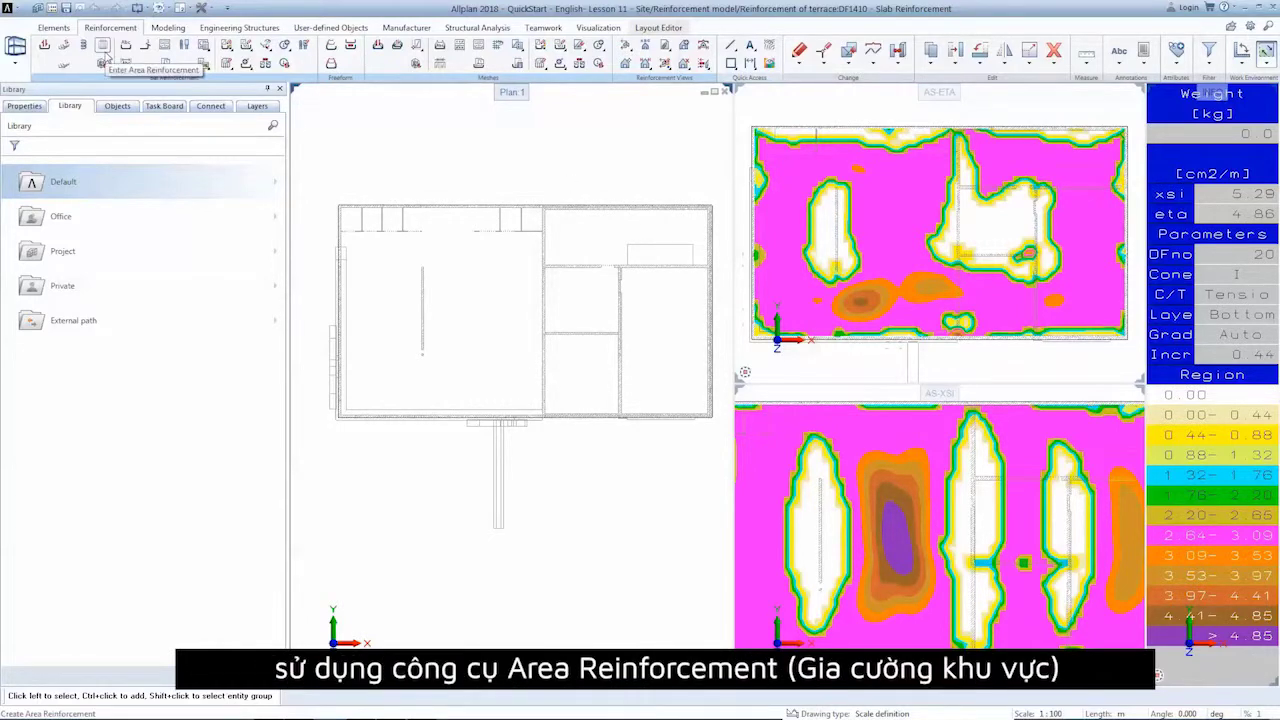
# Outline the whole slab, top-left to bottom-right corner, as a span reinforcement region.
pyautogui.click(103, 46)
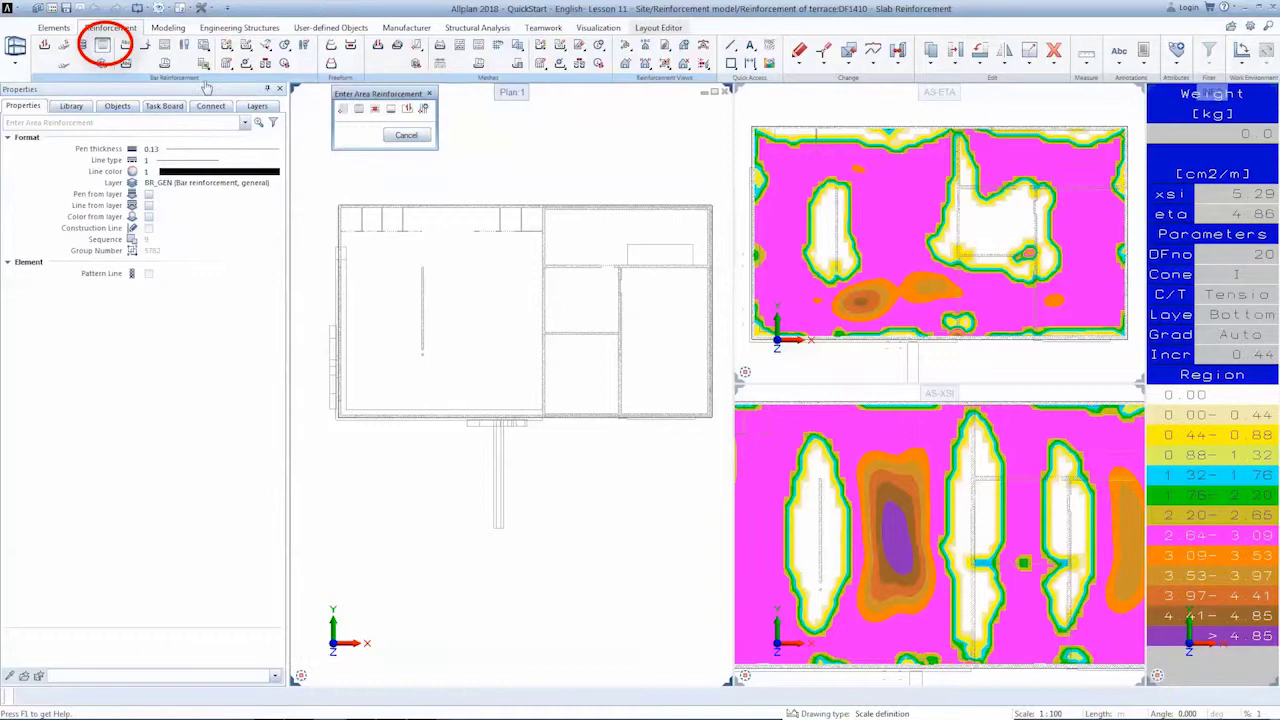
pyautogui.click(360, 110)
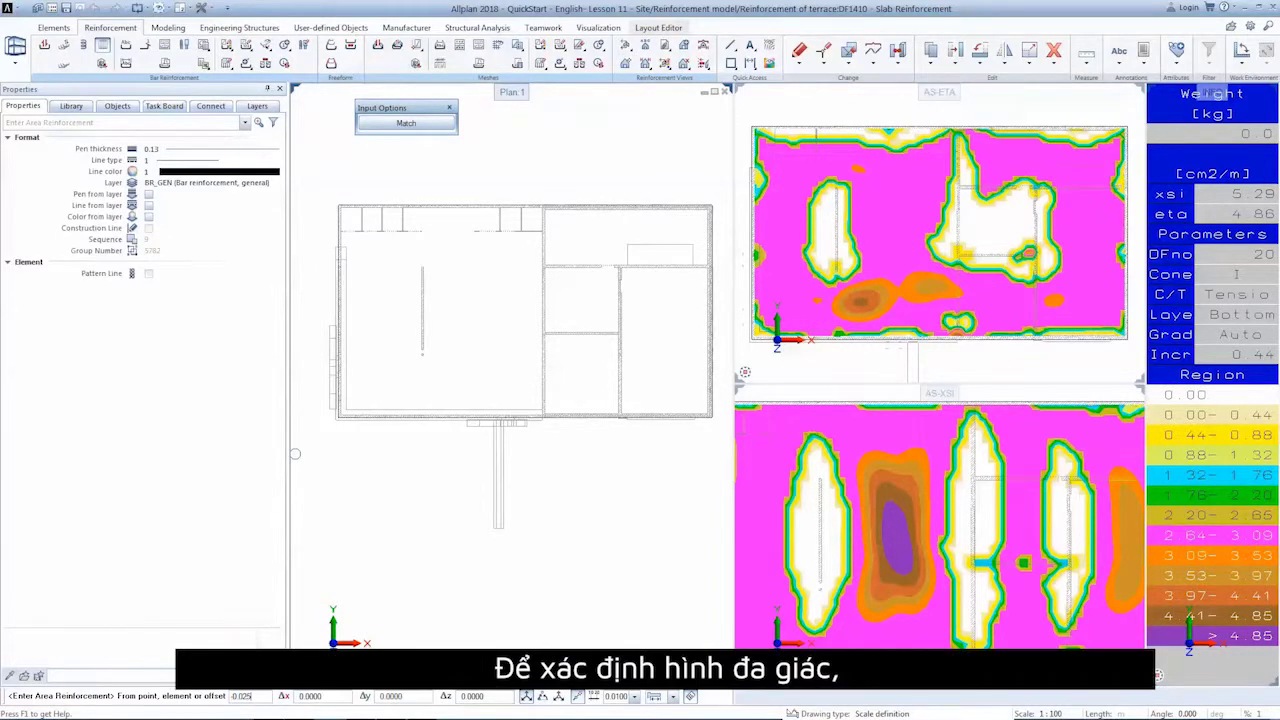
pyautogui.click(340, 200)
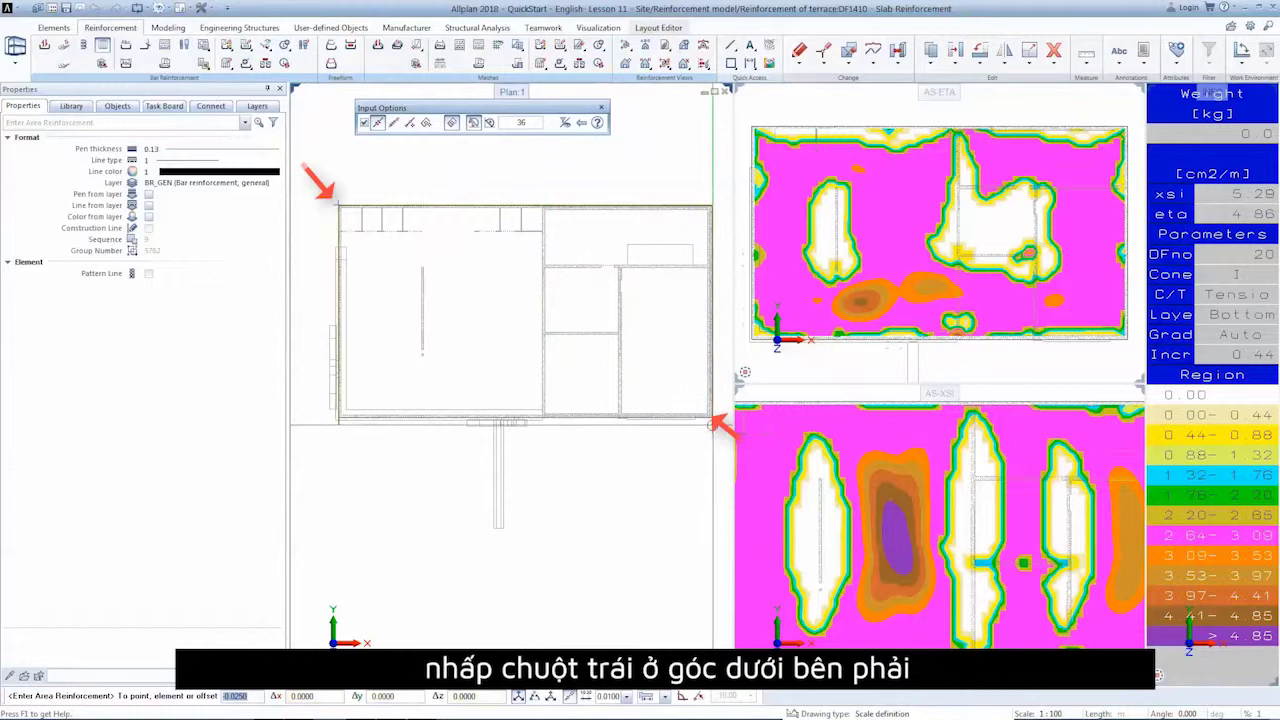
pyautogui.click(701, 408)
pyautogui.press('Escape')
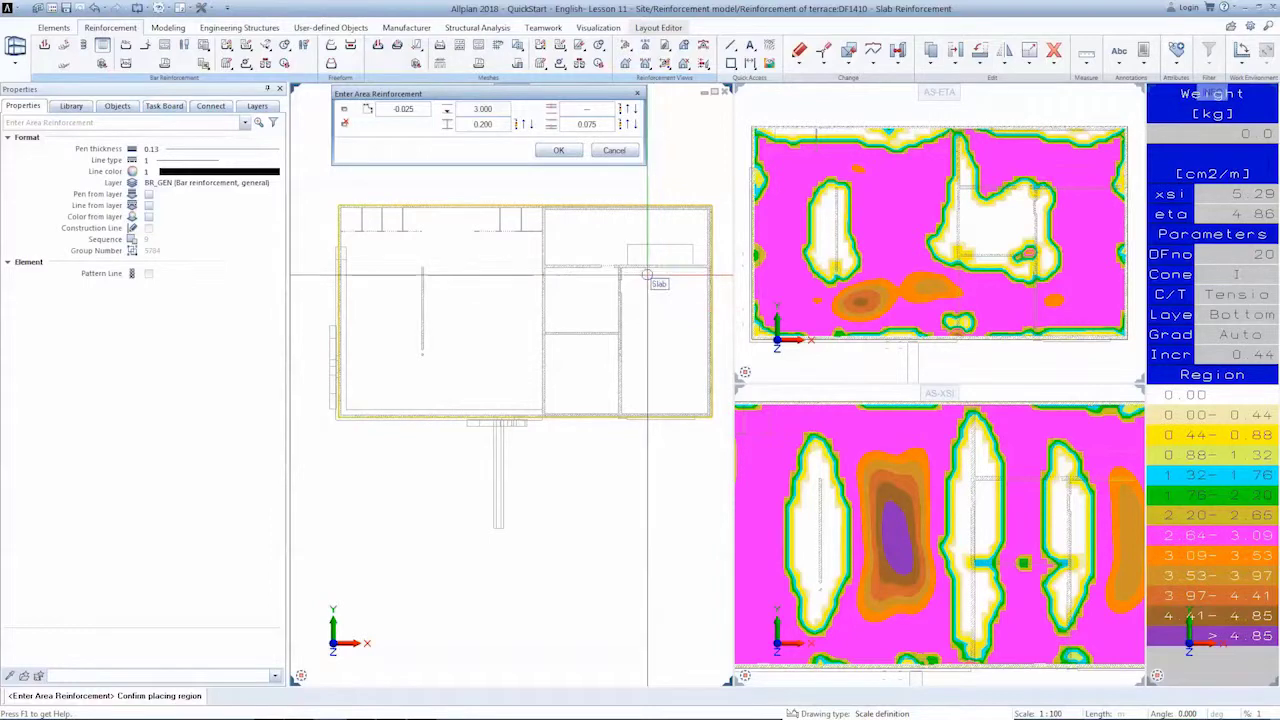
# Set depth 3.000, thickness 0.200 and 0.025 concrete cover, then generate the proposed bars.
pyautogui.click(499, 110)
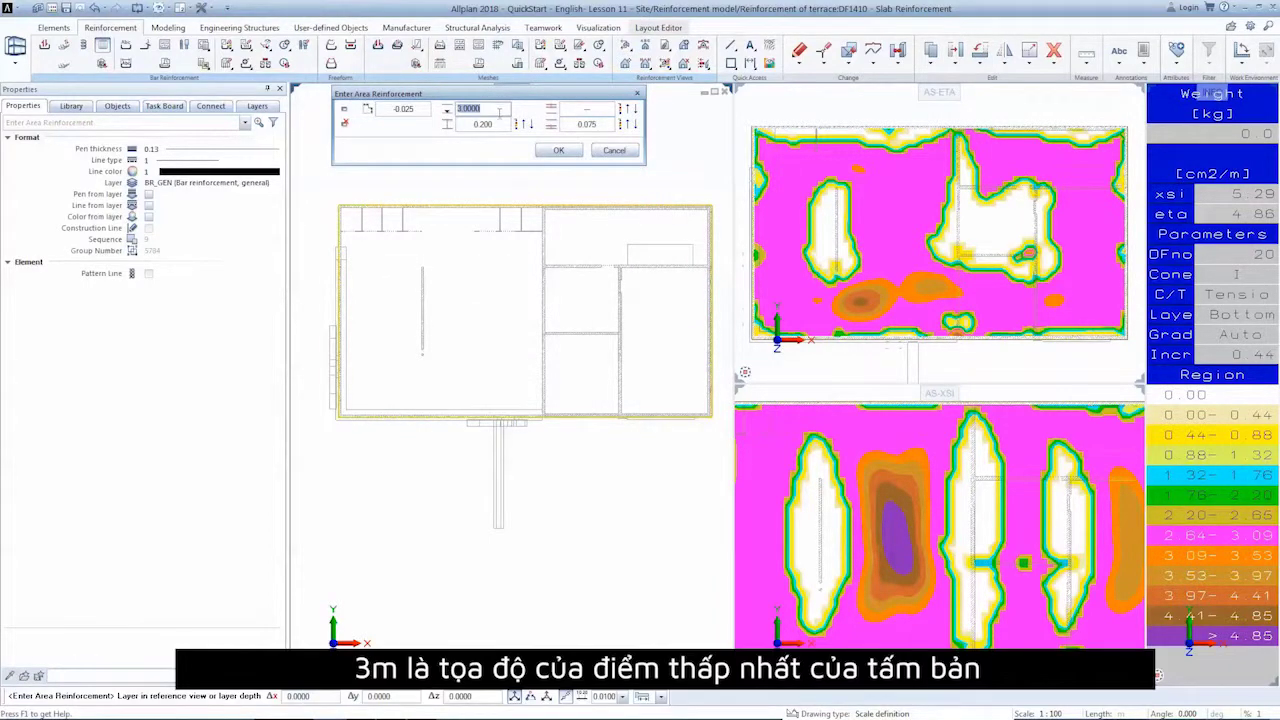
pyautogui.click(500, 124)
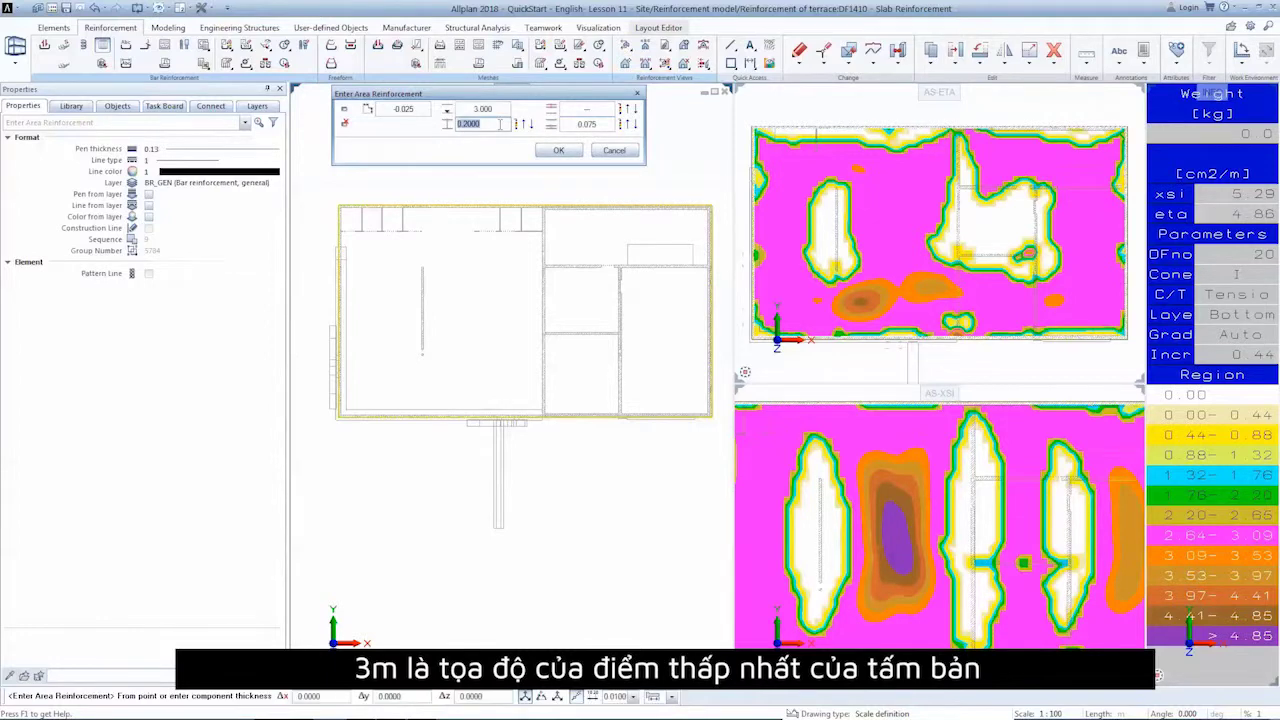
pyautogui.click(597, 124)
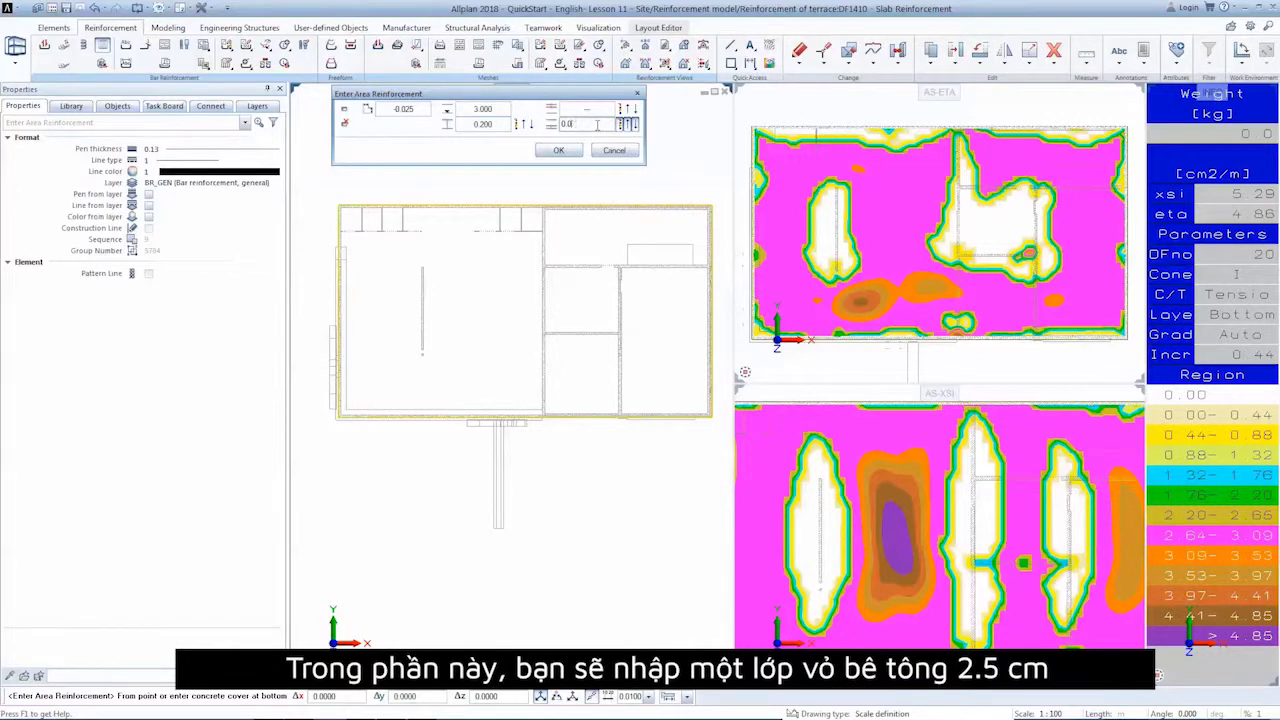
pyautogui.write('25')
pyautogui.press('Return')
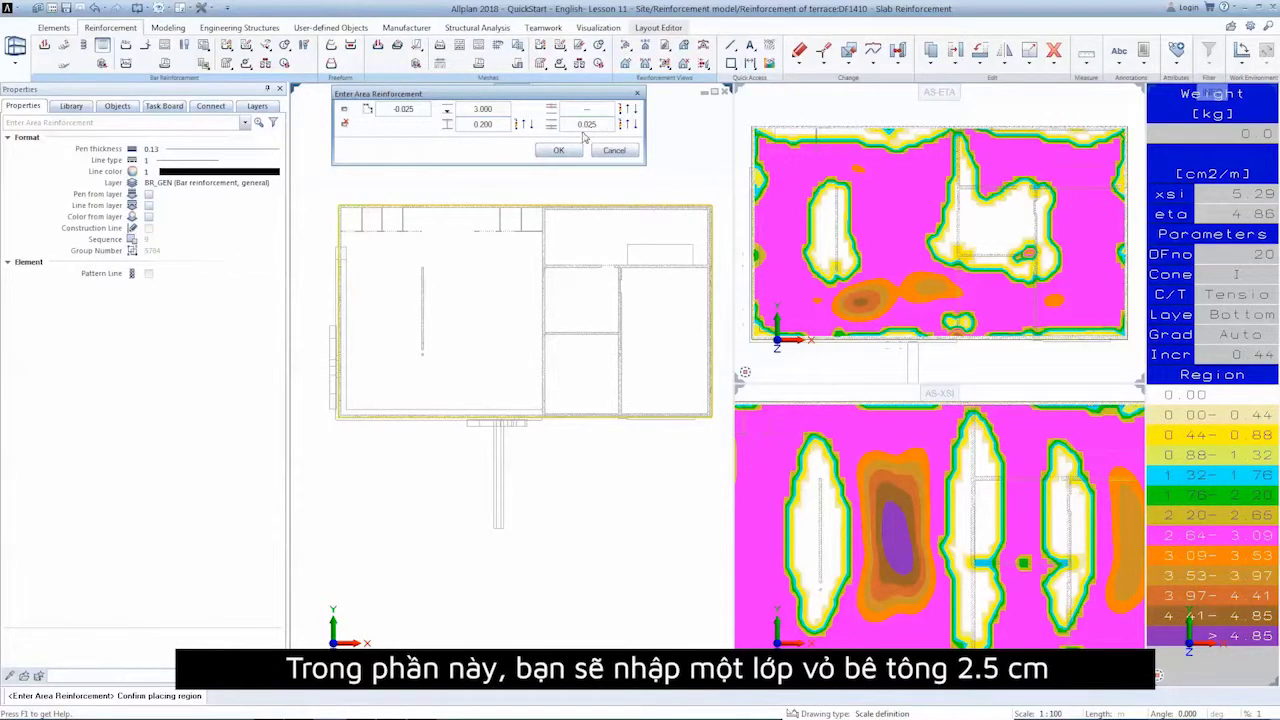
pyautogui.click(560, 150)
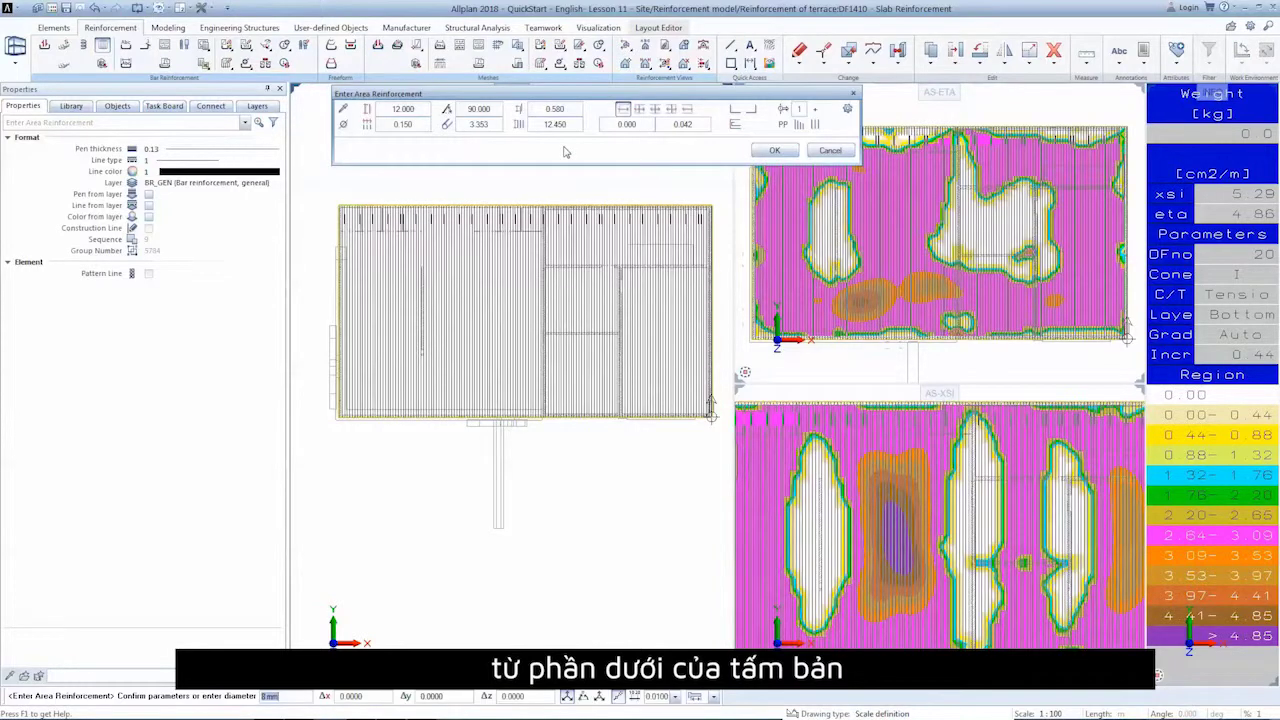
# Choose 10 mm bars at 0.150 spacing with 0.100 end legs.
pyautogui.click(344, 125)
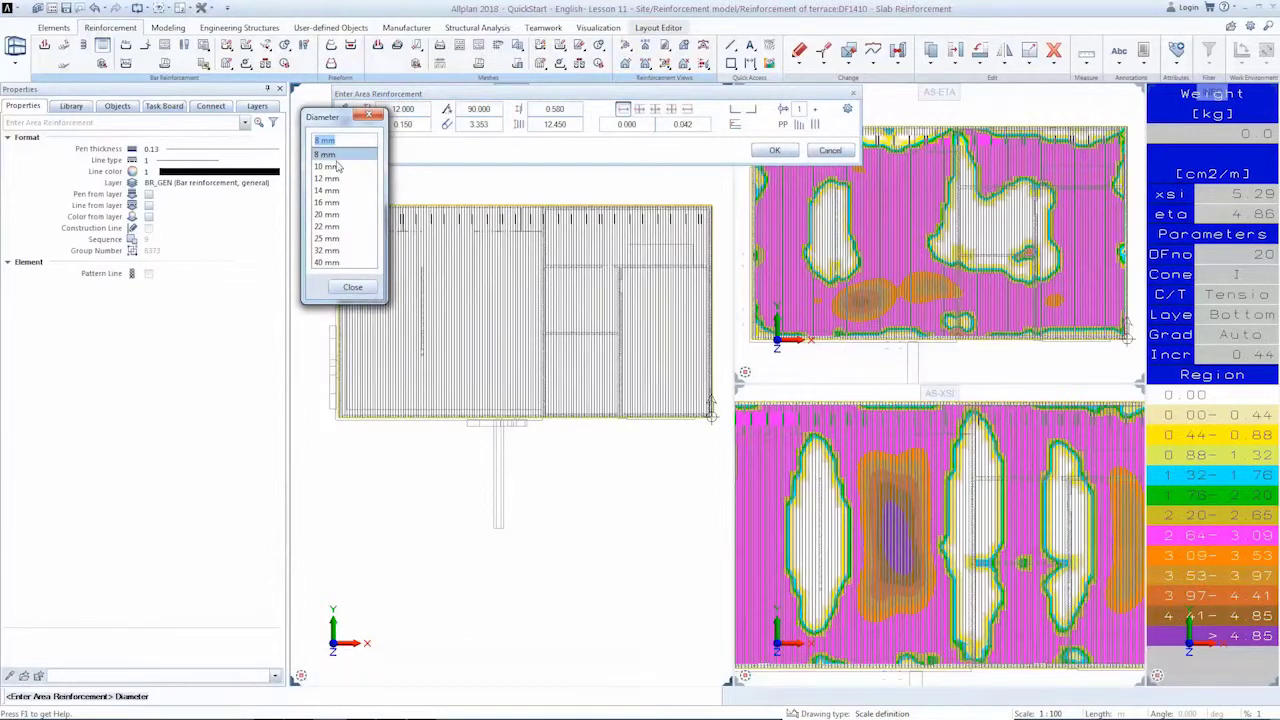
pyautogui.click(337, 168)
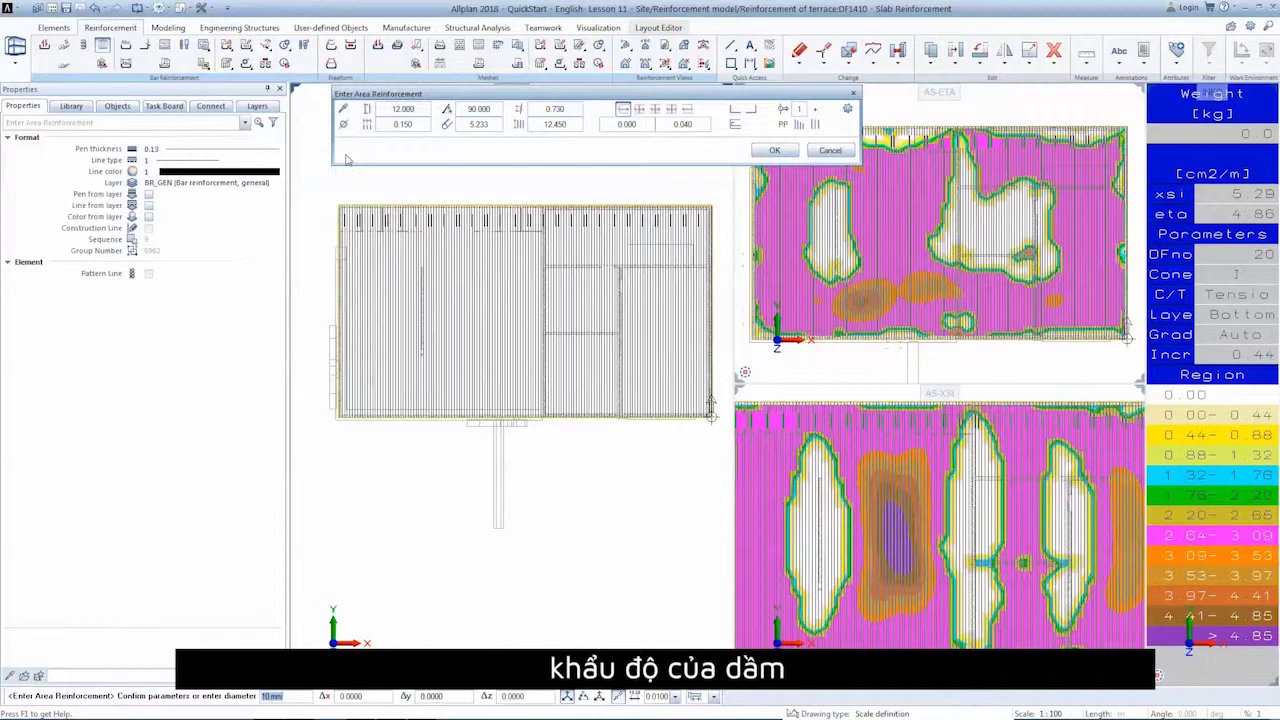
pyautogui.click(400, 125)
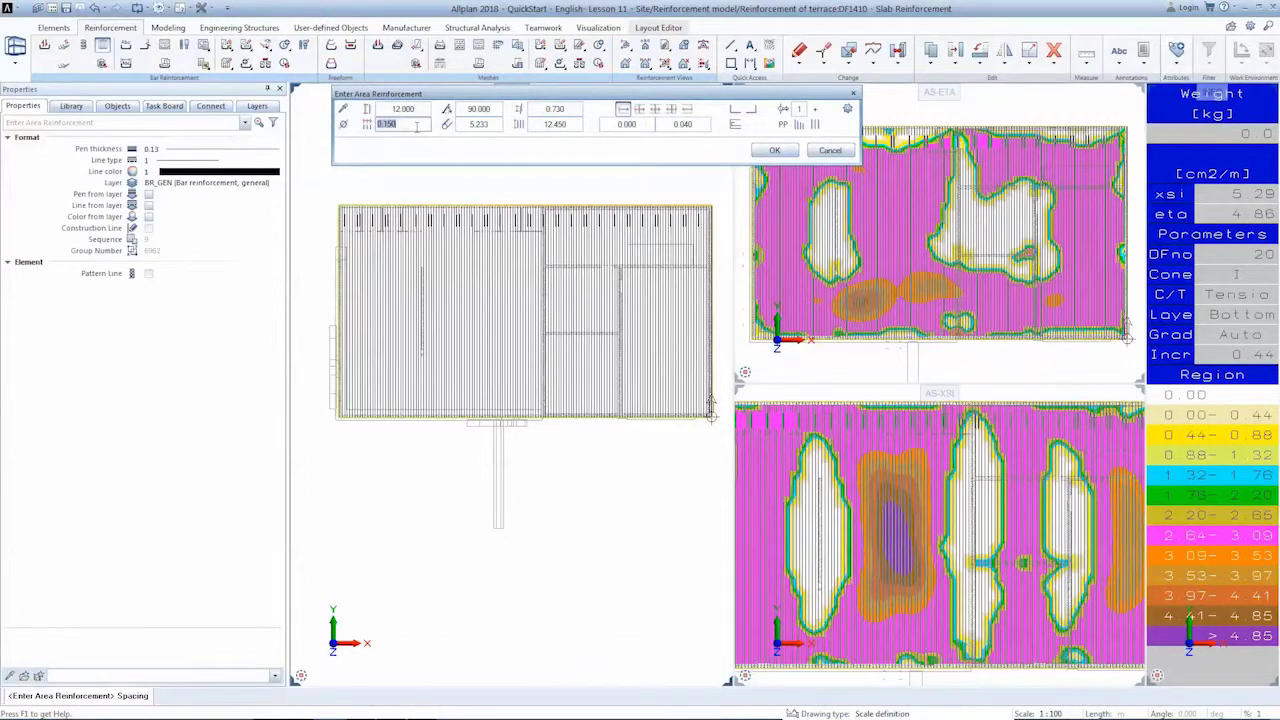
pyautogui.press('Return')
pyautogui.click(736, 111)
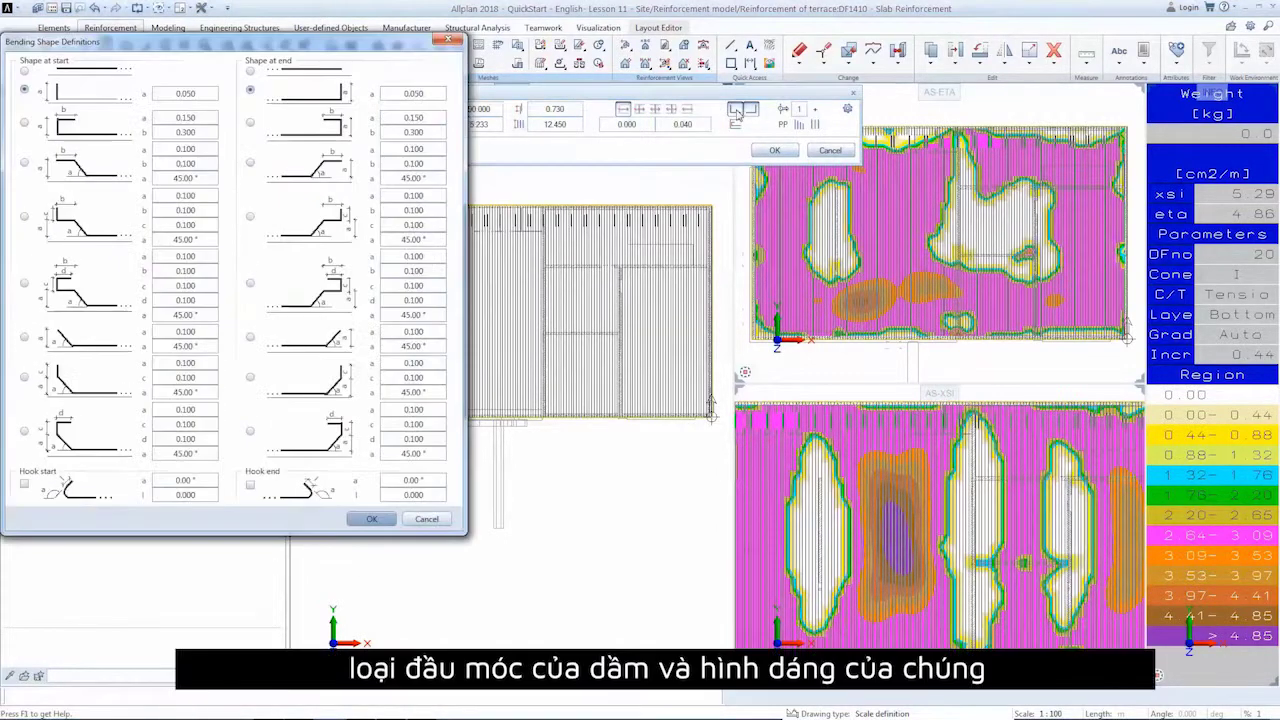
pyautogui.click(203, 95)
pyautogui.write('0.100')
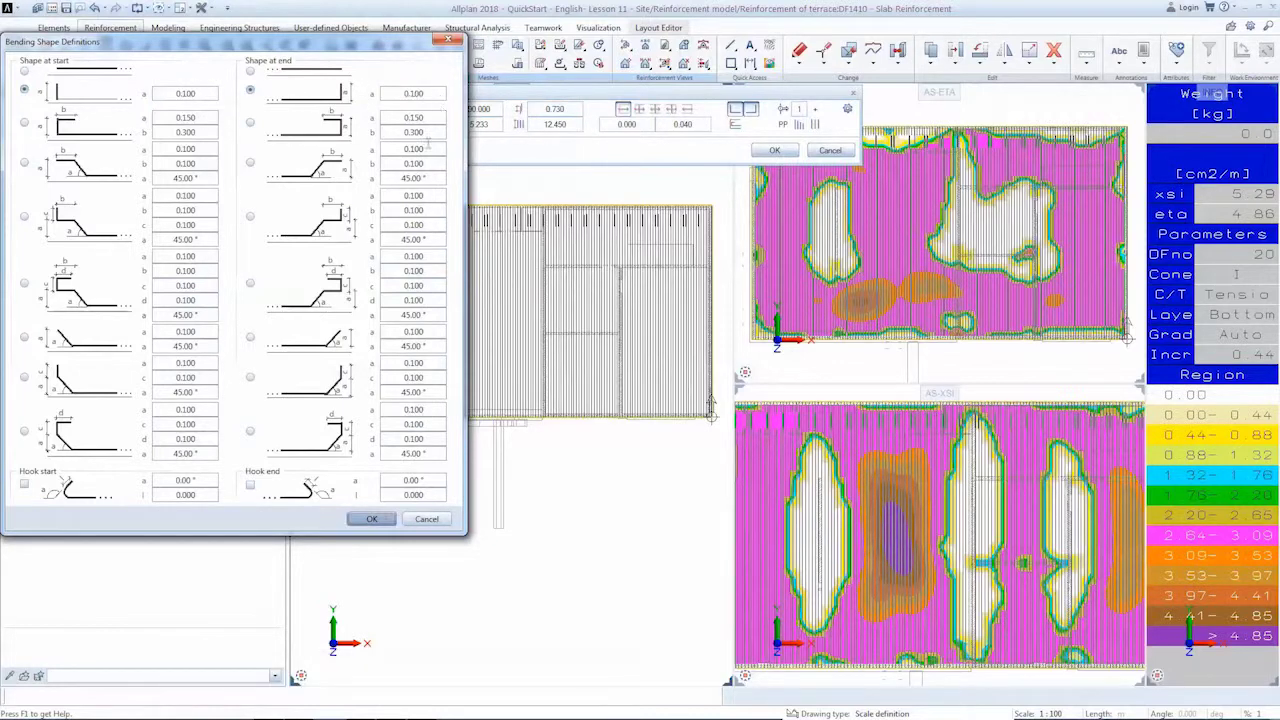
pyautogui.click(372, 518)
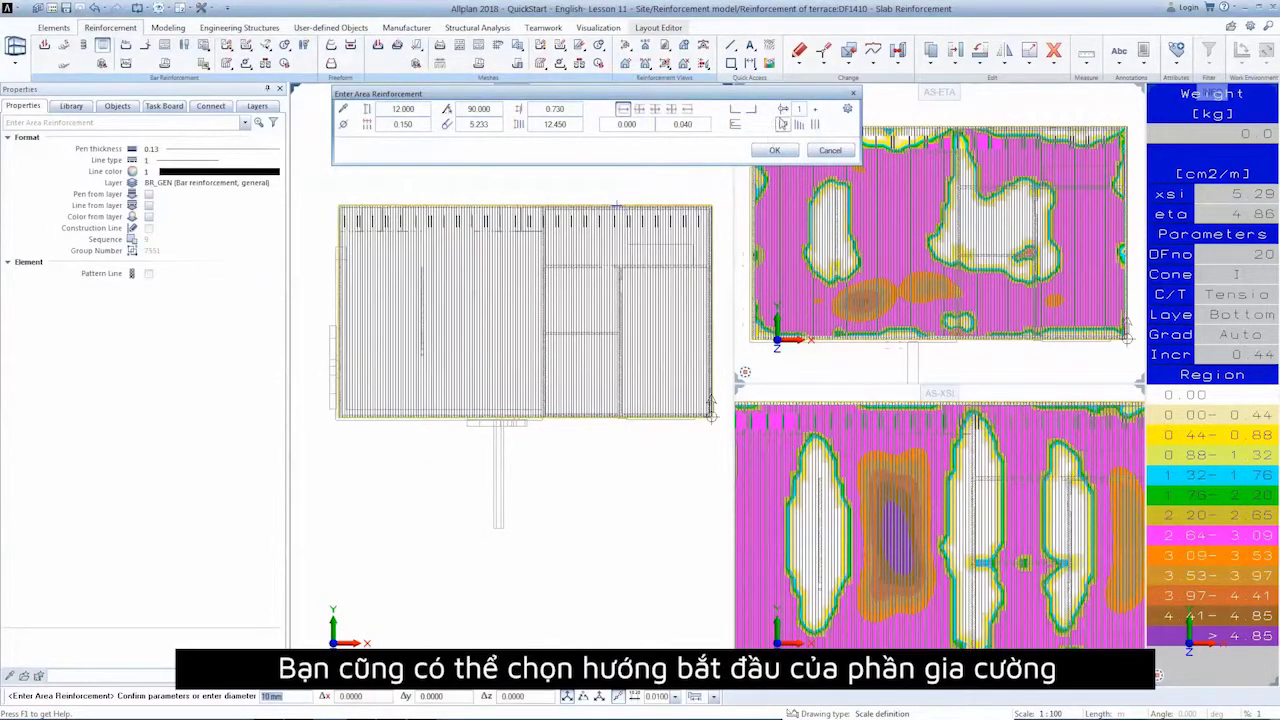
# Start placement from the top-right corner, adjust bar display, and create the area reinforcement.
pyautogui.click(783, 110)
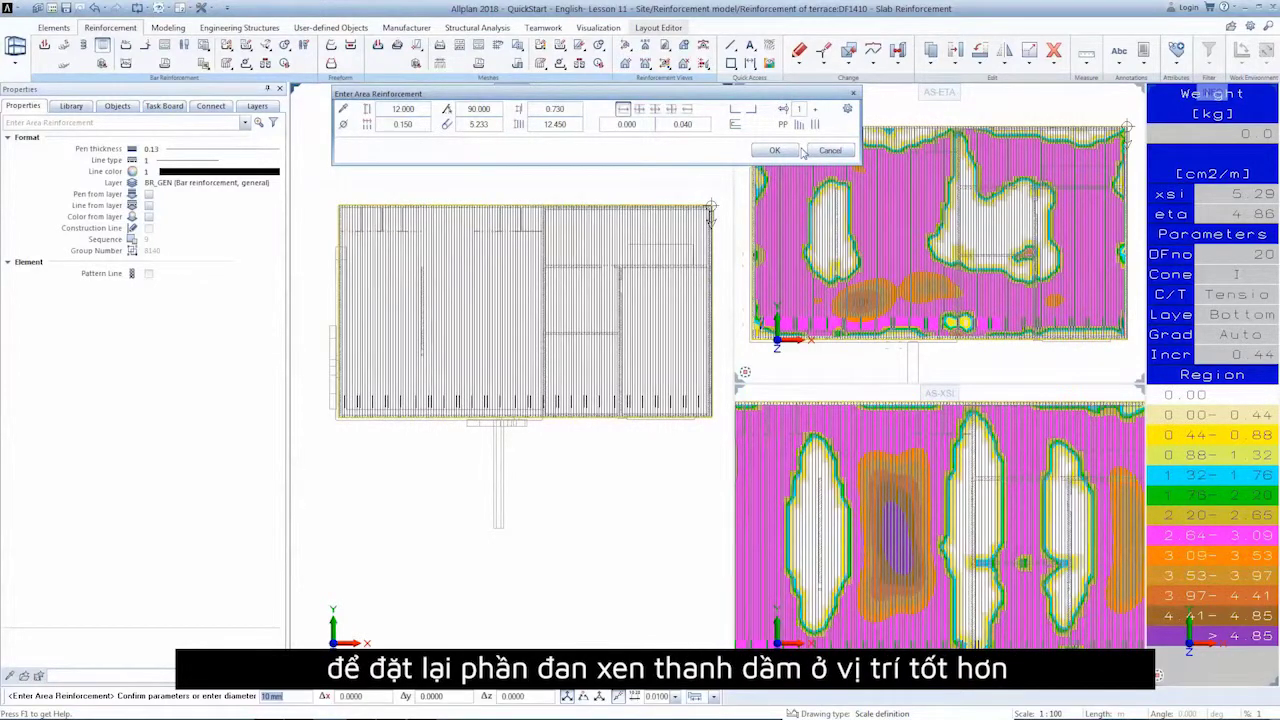
pyautogui.click(818, 128)
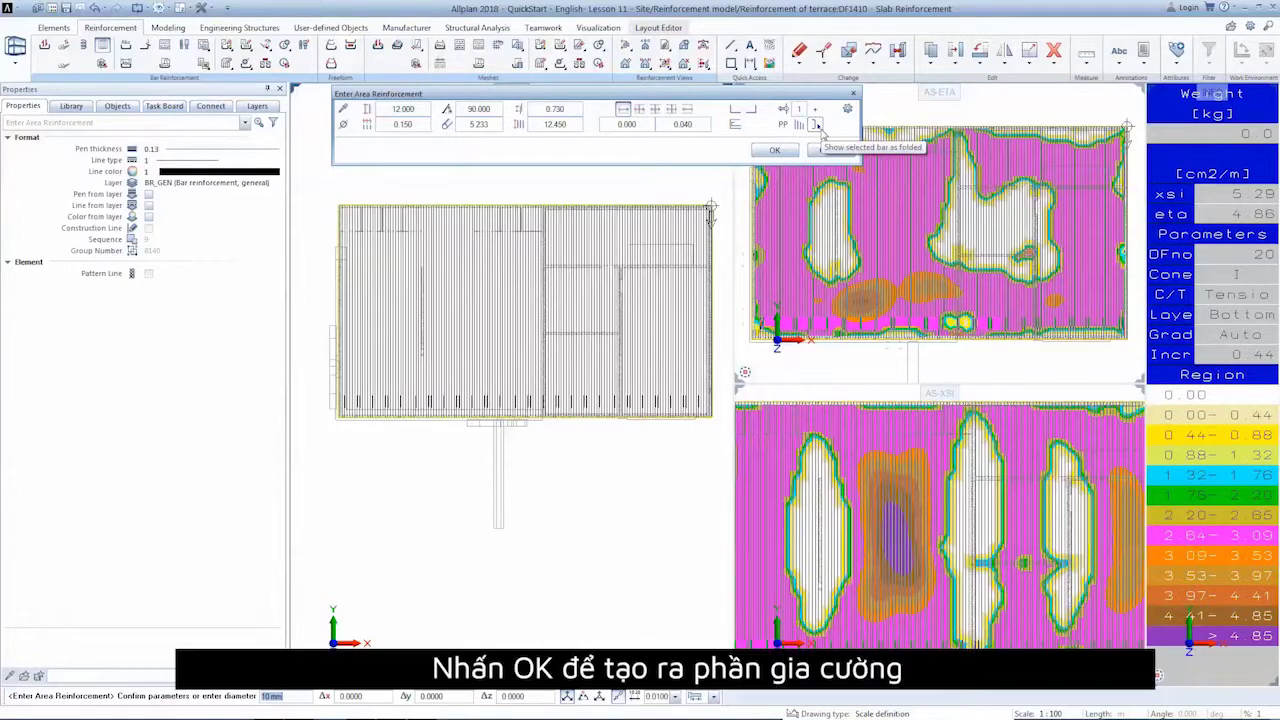
pyautogui.click(783, 152)
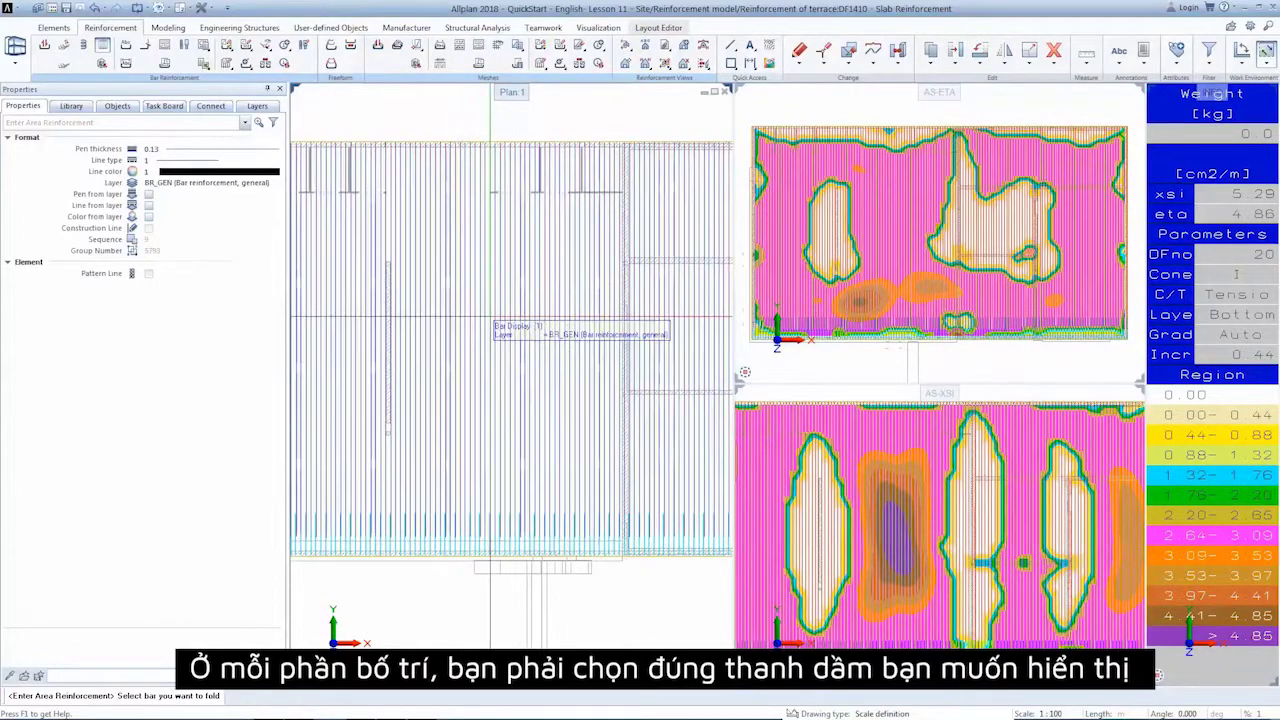
# Show one bar folded, then label the 10 mm bars with a dimension line.
pyautogui.click(520, 323)
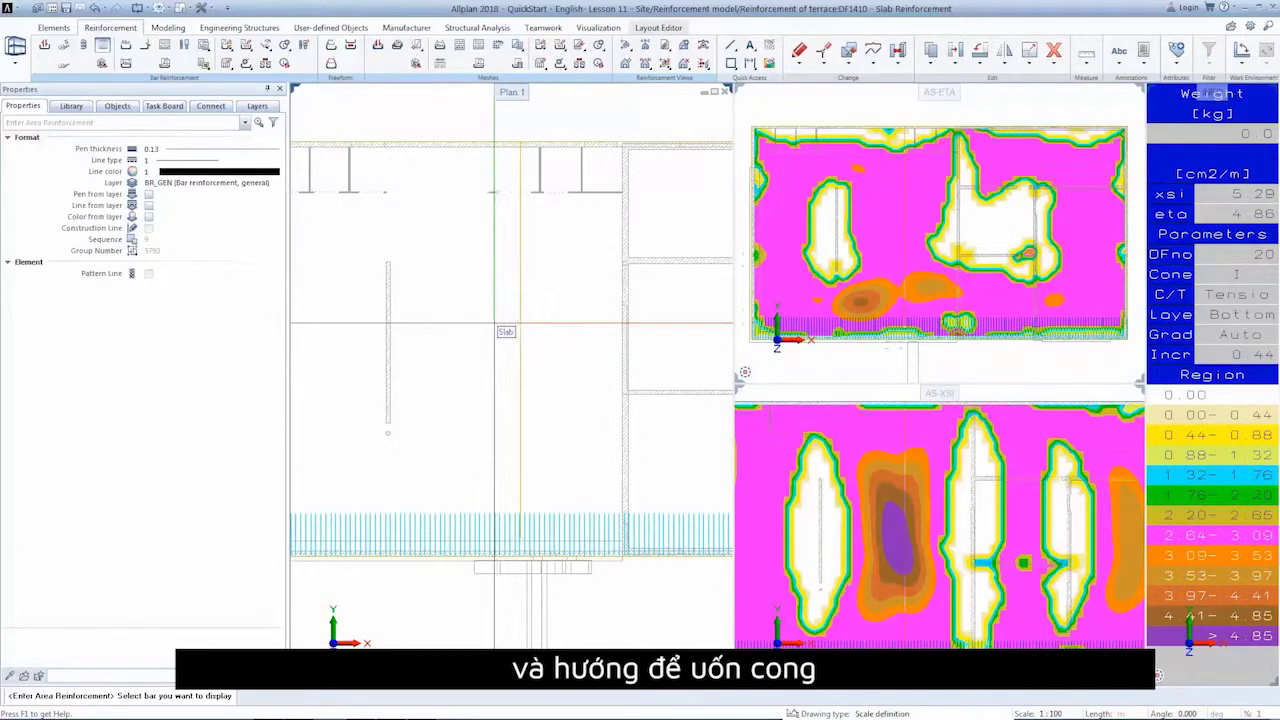
pyautogui.press('Escape')
pyautogui.click(520, 323)
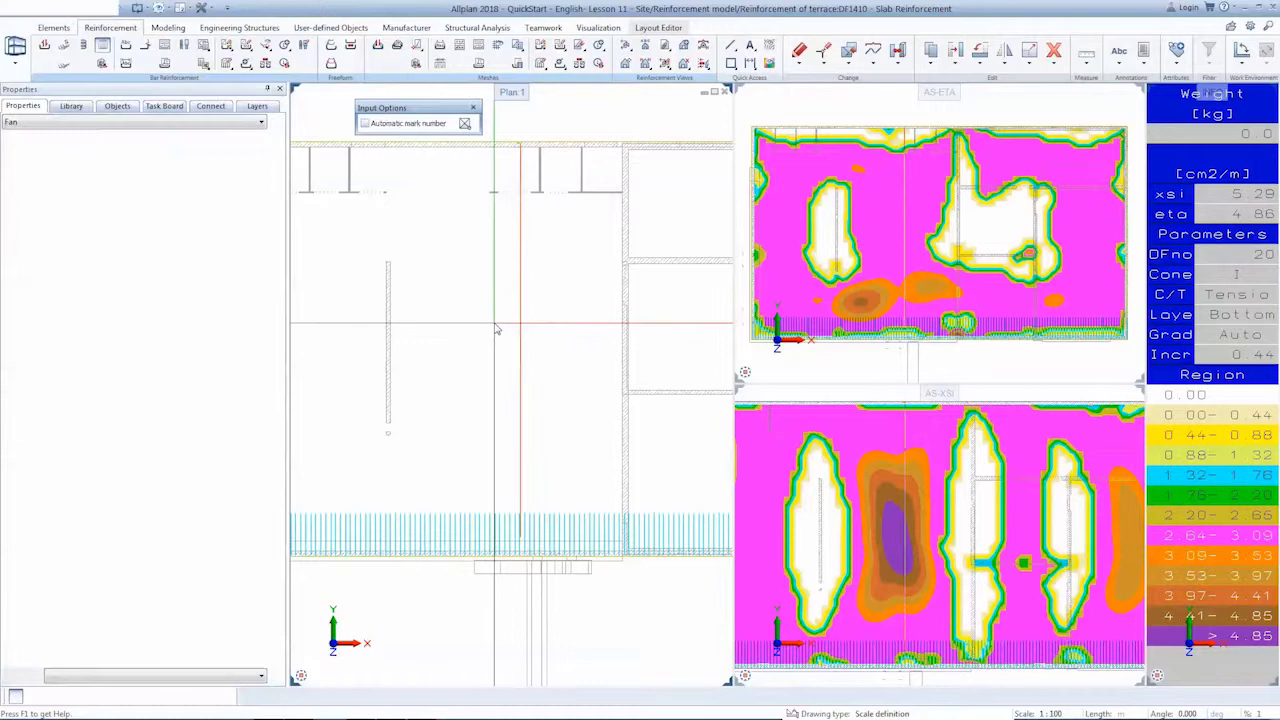
pyautogui.click(200, 122)
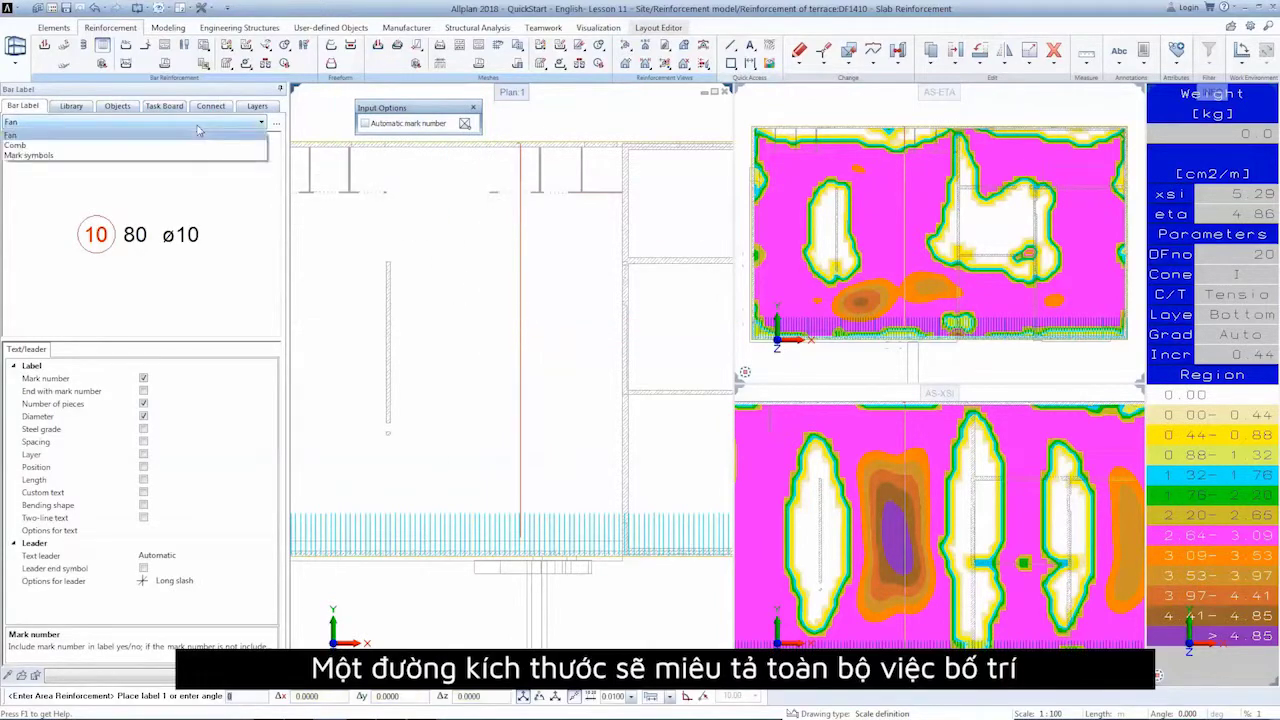
pyautogui.click(199, 139)
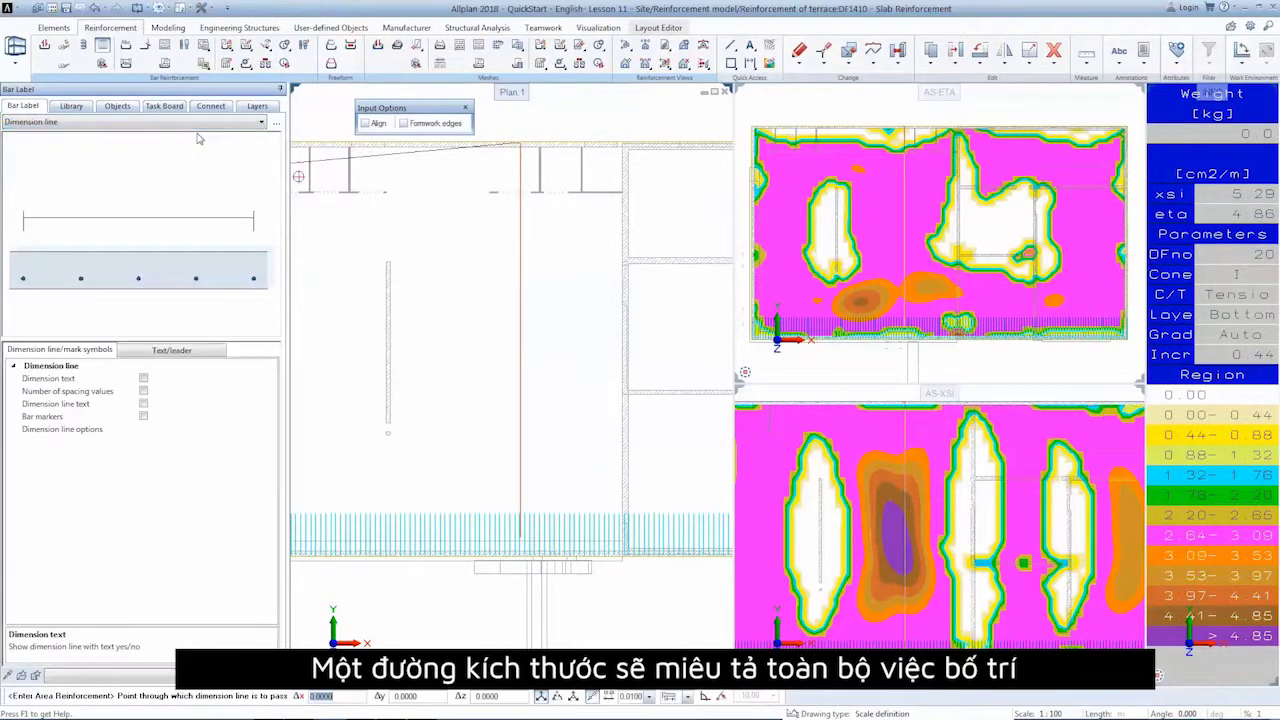
# Add black-circle bar markers and place the dimension line across the bottom bars.
pyautogui.click(143, 416)
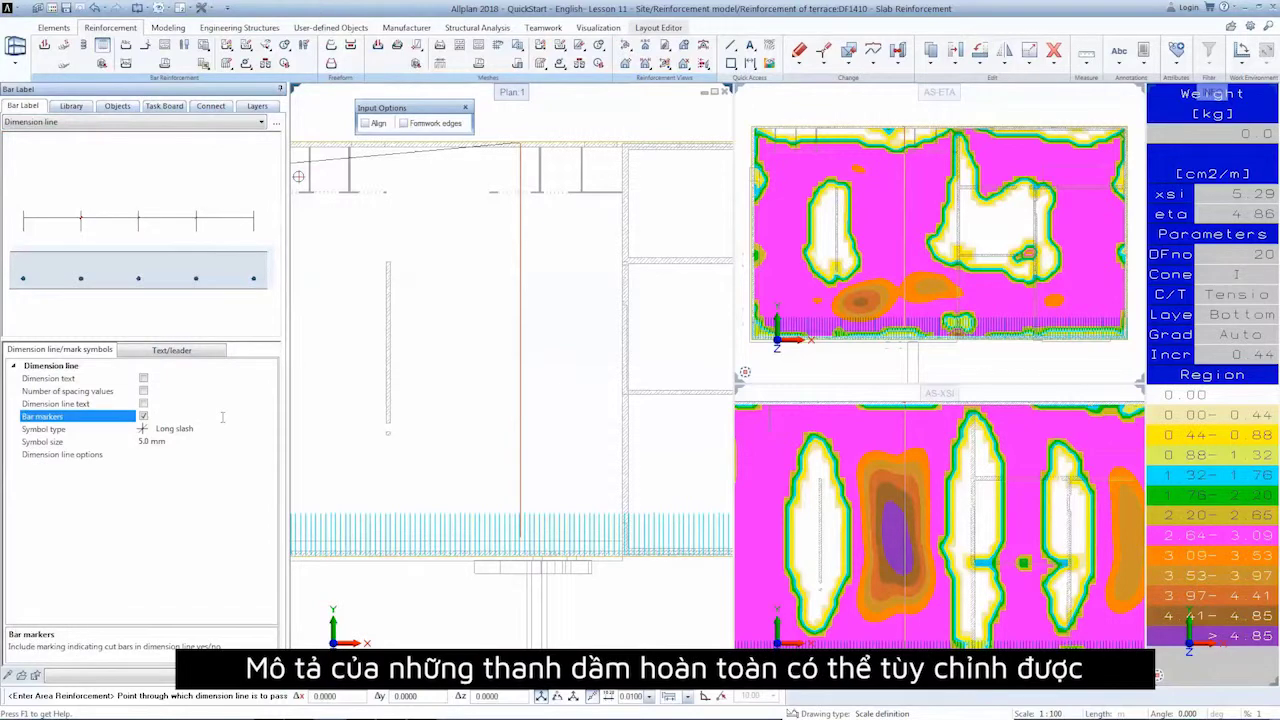
pyautogui.click(258, 428)
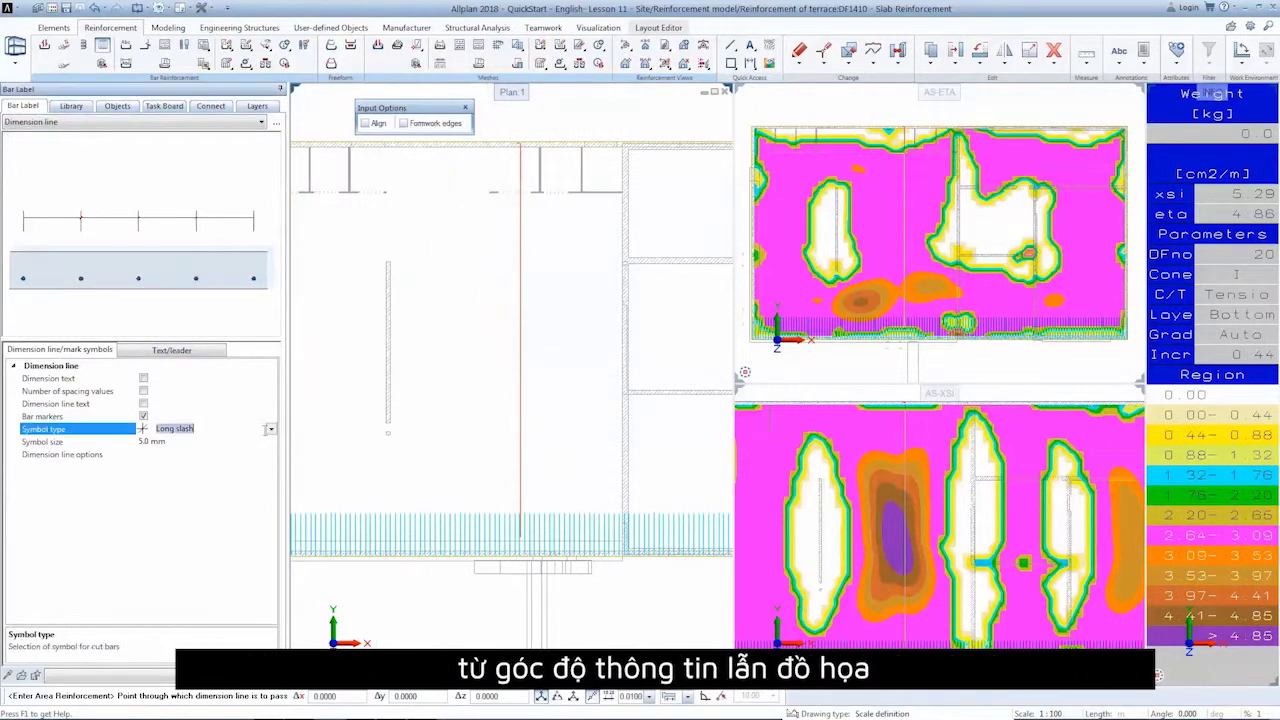
pyautogui.click(271, 429)
pyautogui.scroll(-1, 264, 457)
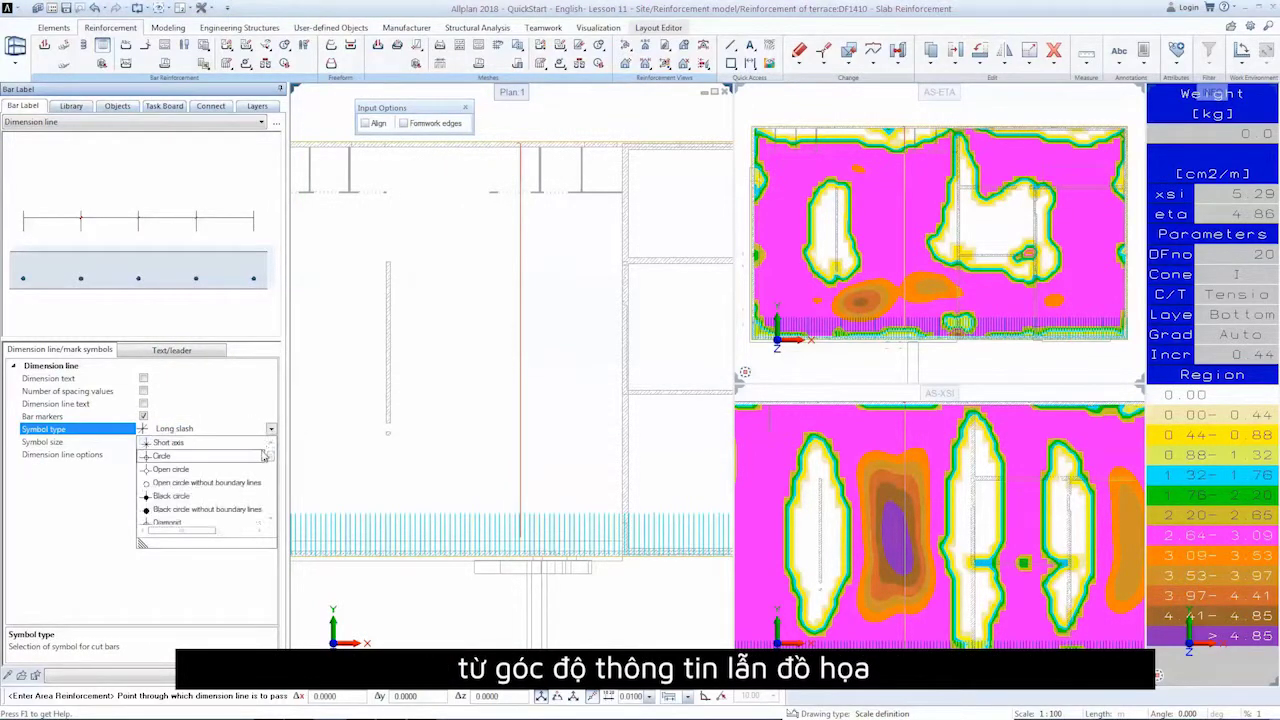
pyautogui.click(243, 498)
pyautogui.scroll(-2, 456, 387)
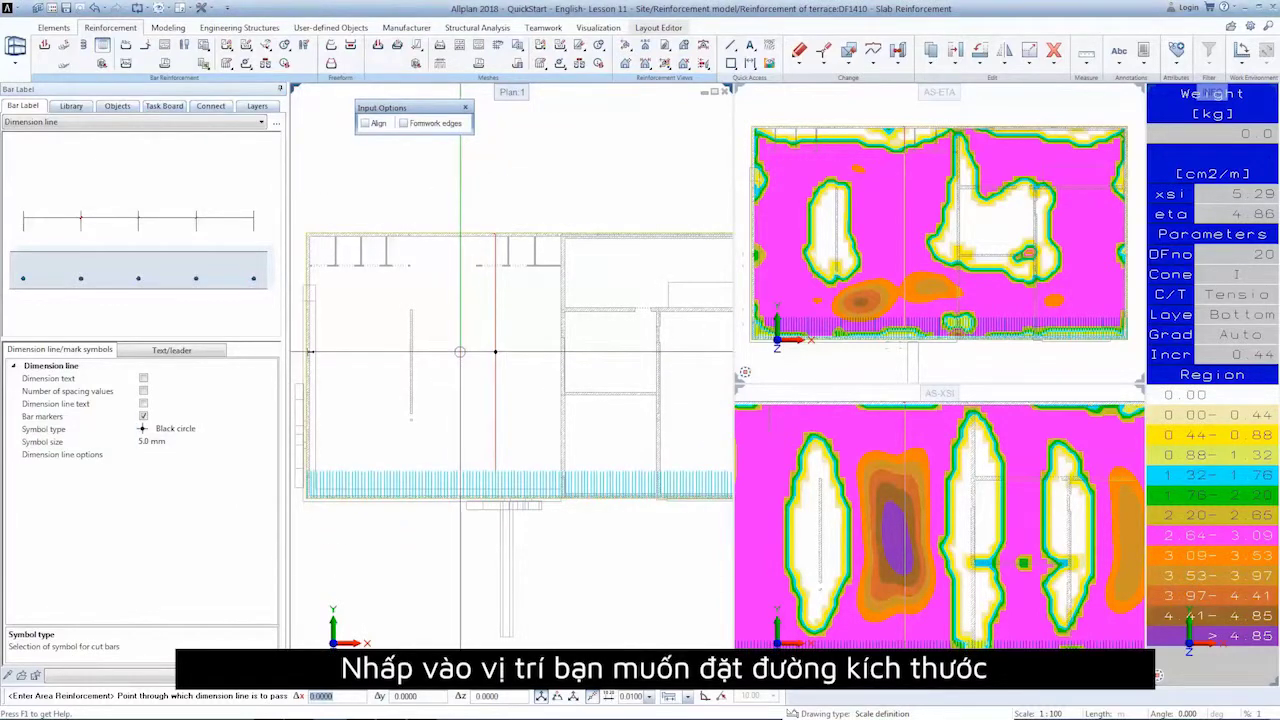
pyautogui.click(495, 352)
pyautogui.scroll(2, 510, 360)
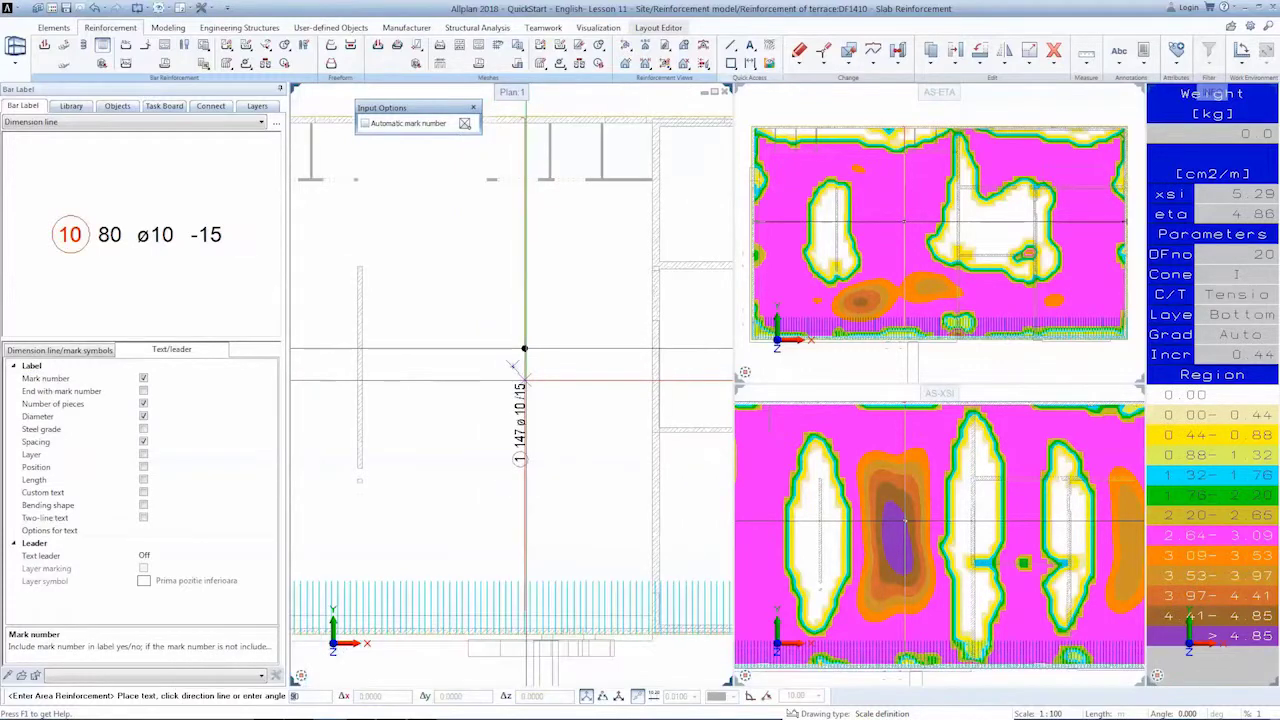
# Fix the 147 ø10/15 label along the dimension line and zoom out.
pyautogui.click(495, 377)
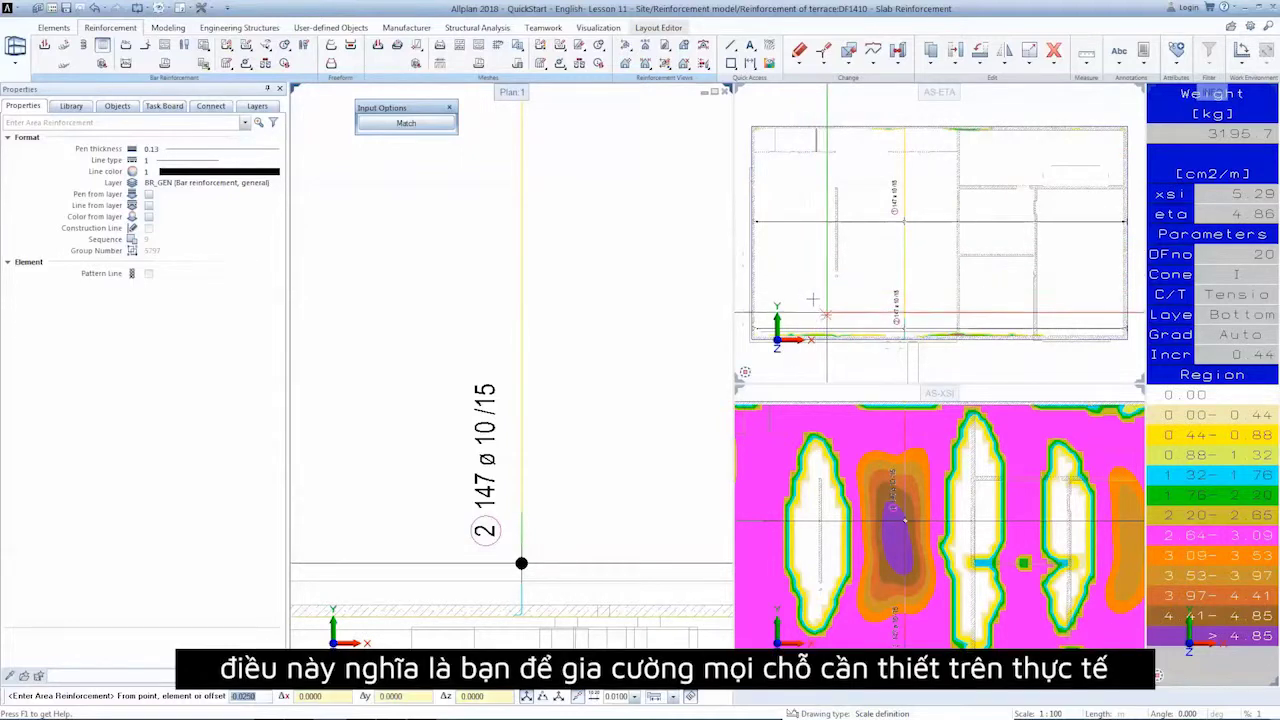
pyautogui.scroll(-1, 537, 312)
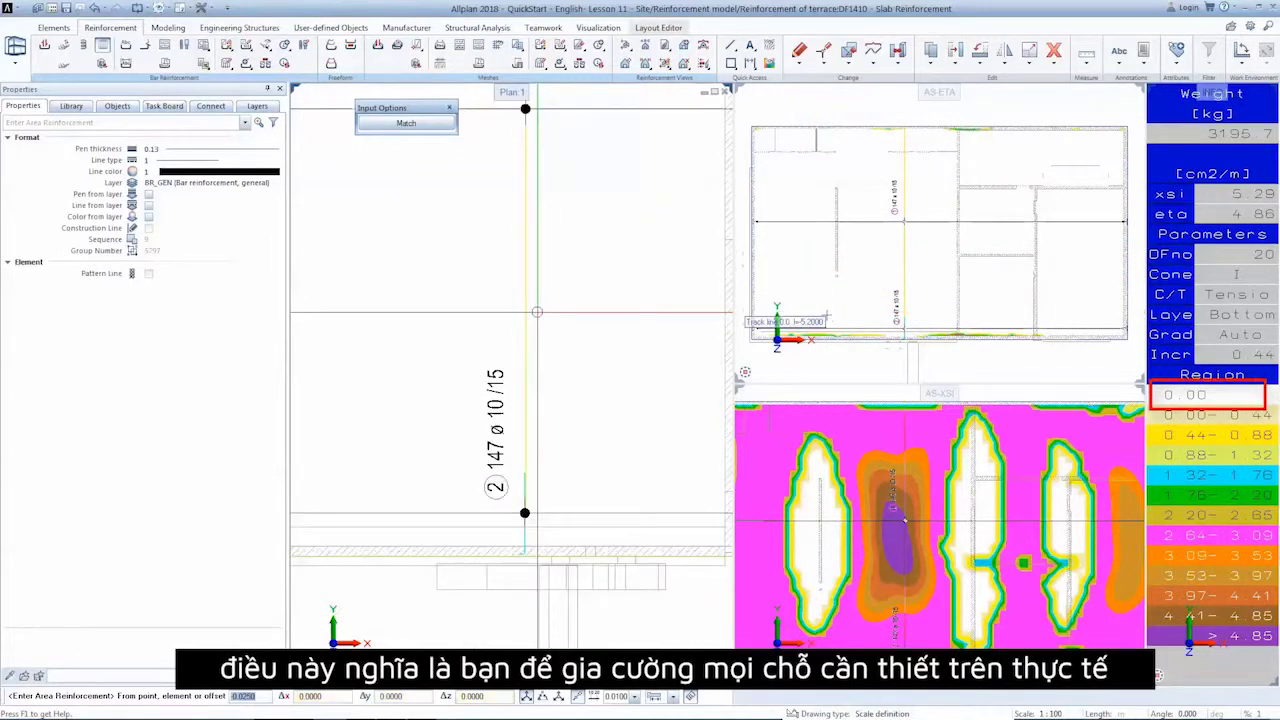
pyautogui.scroll(-1, 537, 312)
pyautogui.scroll(-1, 537, 312)
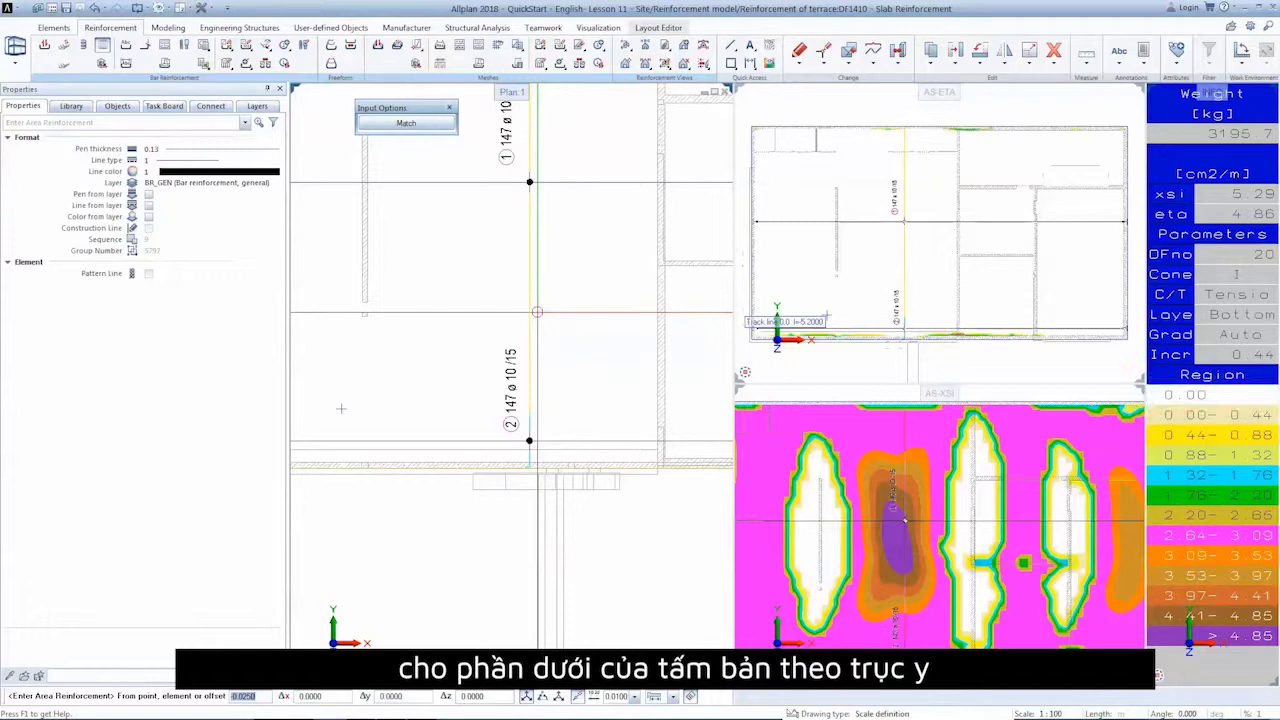
pyautogui.scroll(-1, 537, 312)
pyautogui.scroll(-1, 542, 304)
pyautogui.scroll(-1, 547, 295)
# Match new area reinforcement to the slab shell region.
pyautogui.moveTo(548, 295); pyautogui.dragTo(543, 316, button='middle')
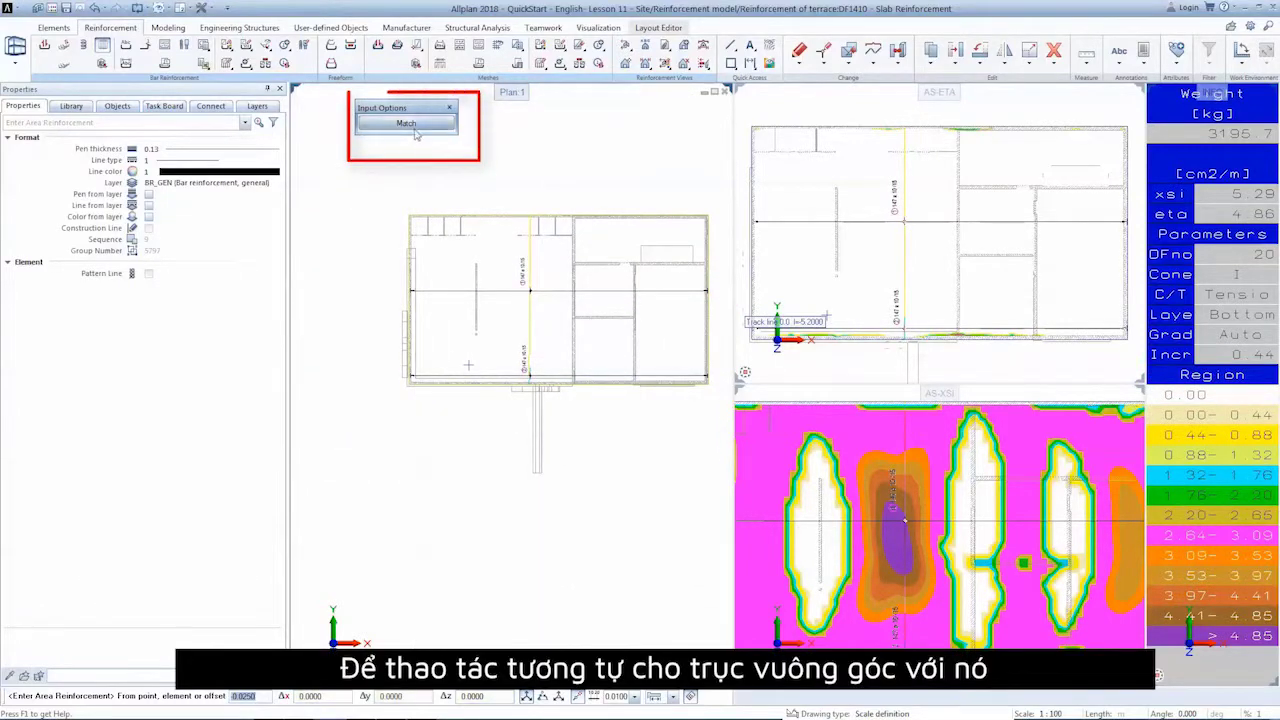
pyautogui.click(415, 131)
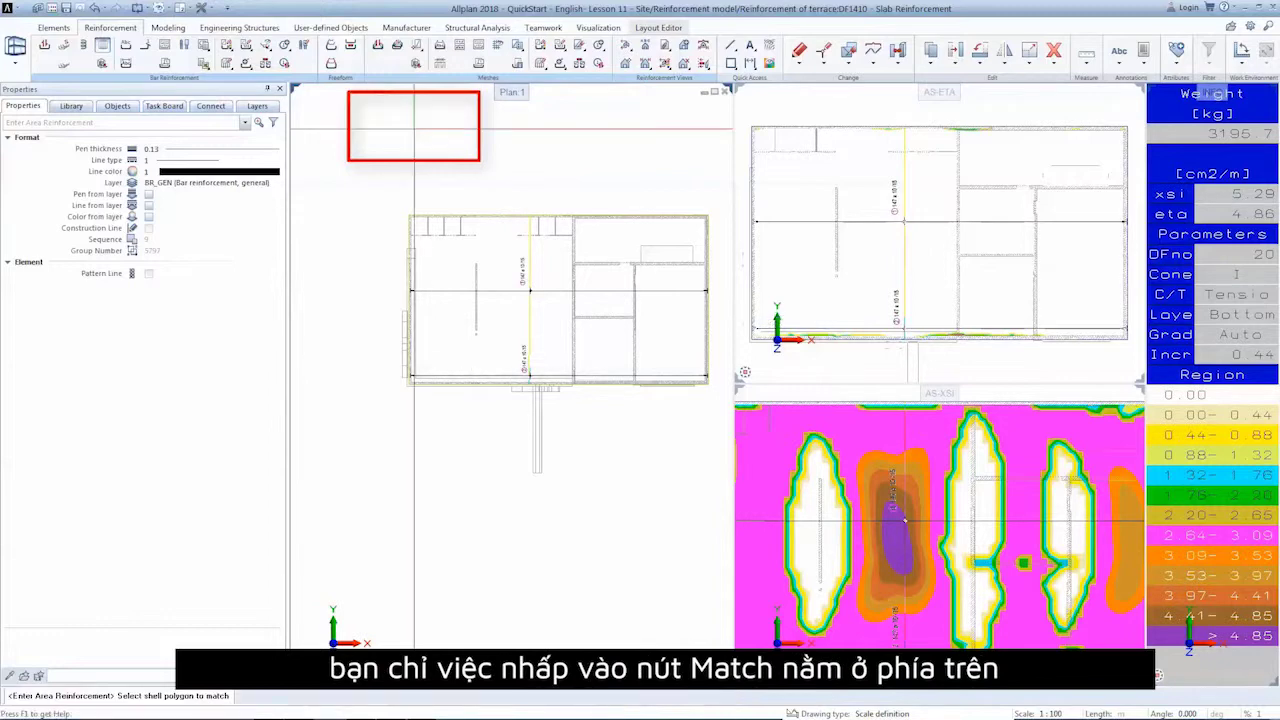
pyautogui.click(530, 322)
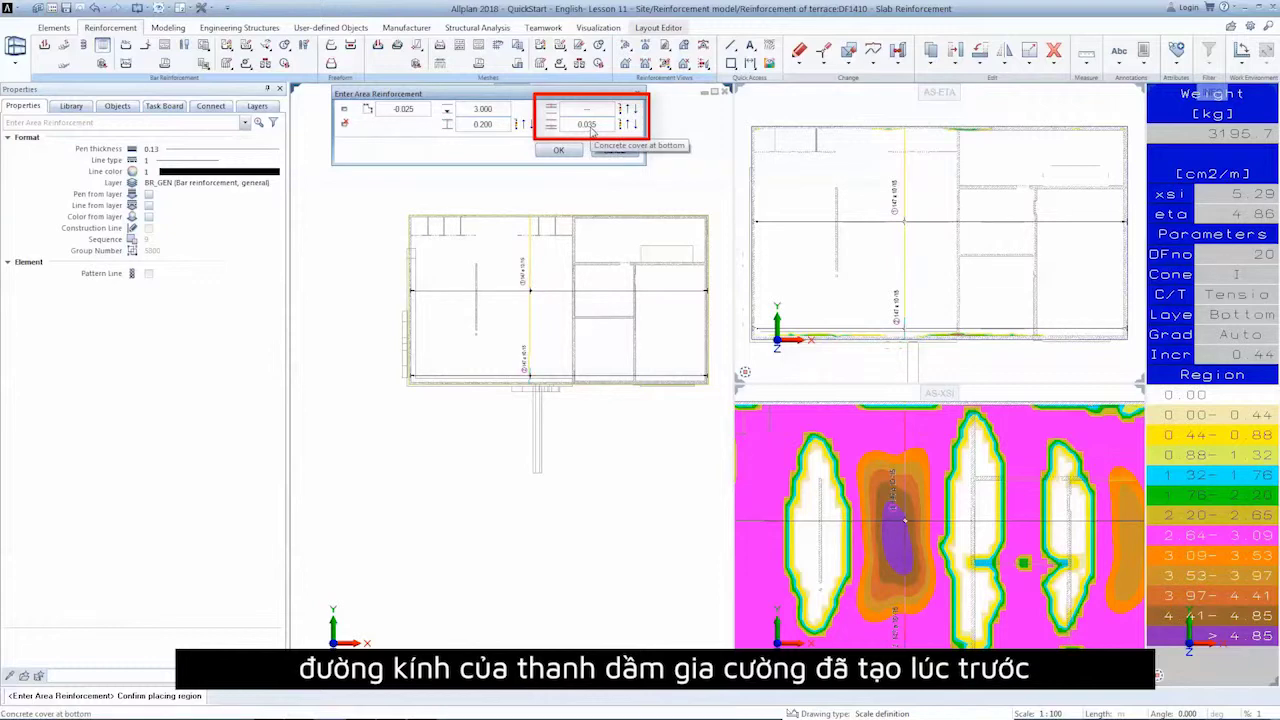
# Confirm the cover, reverse the placement start point, and set a 6.00 starting bar length.
pyautogui.click(575, 151)
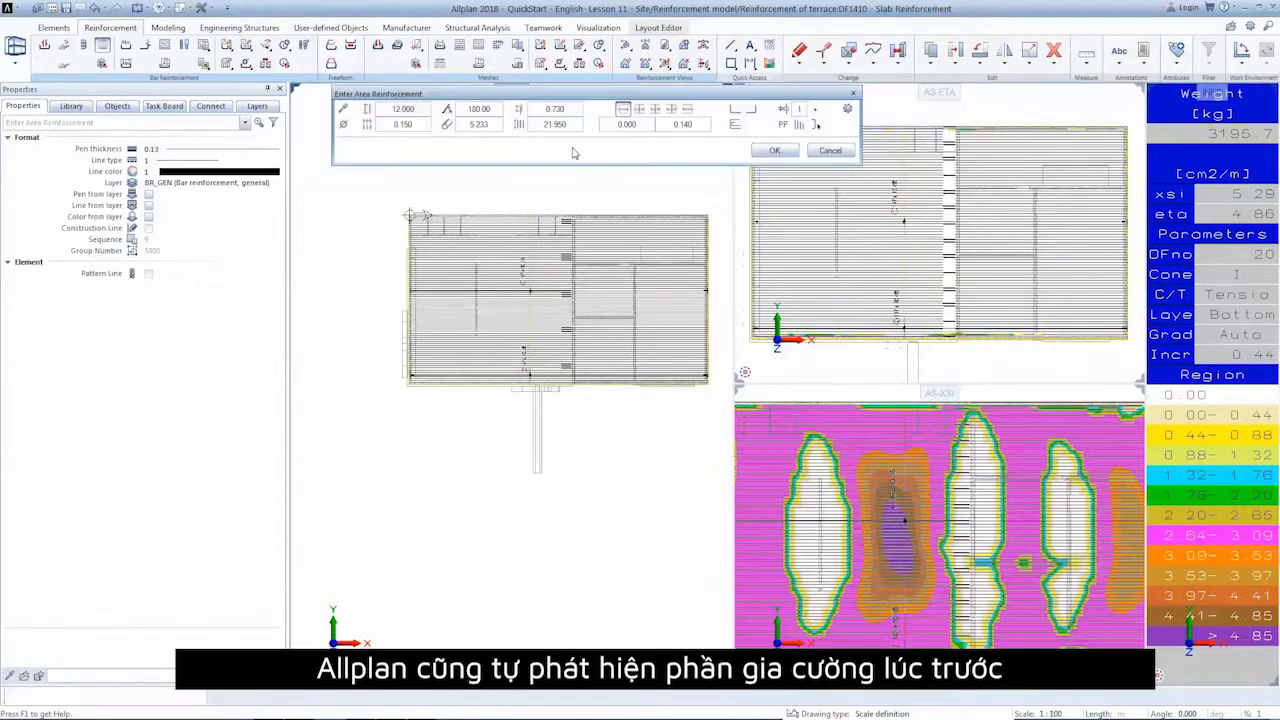
pyautogui.scroll(4, 557, 262)
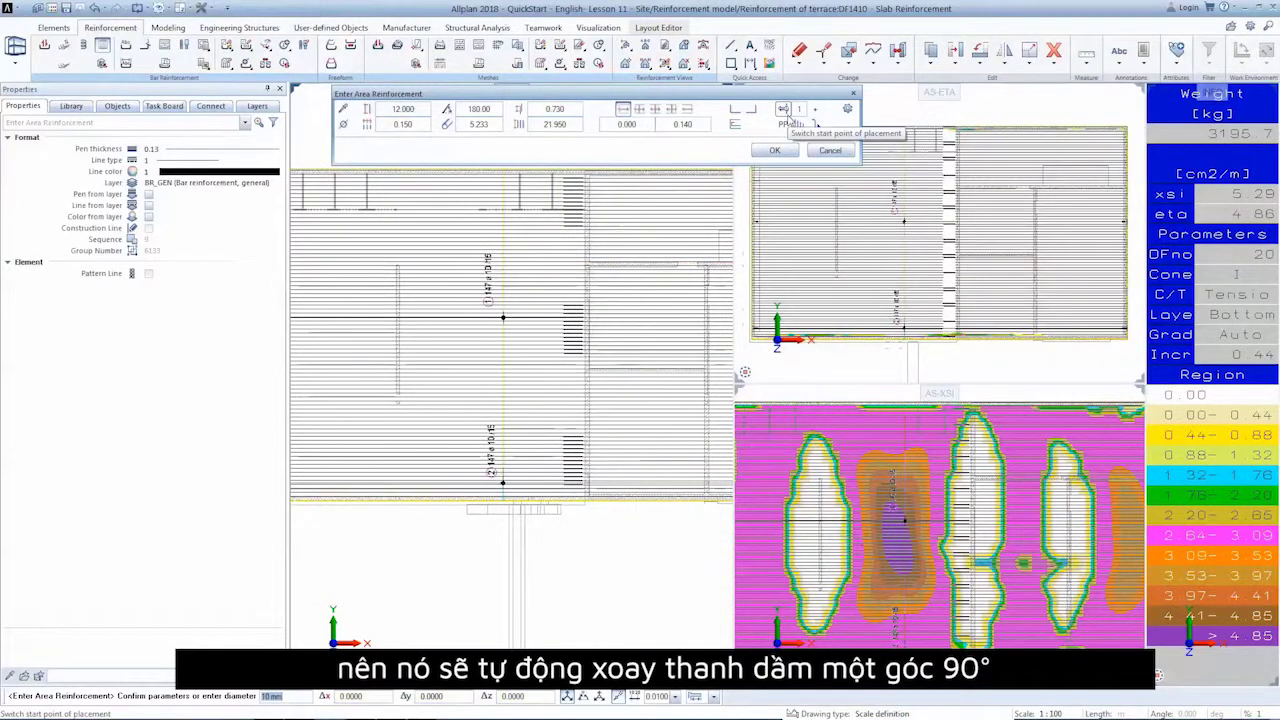
pyautogui.click(786, 116)
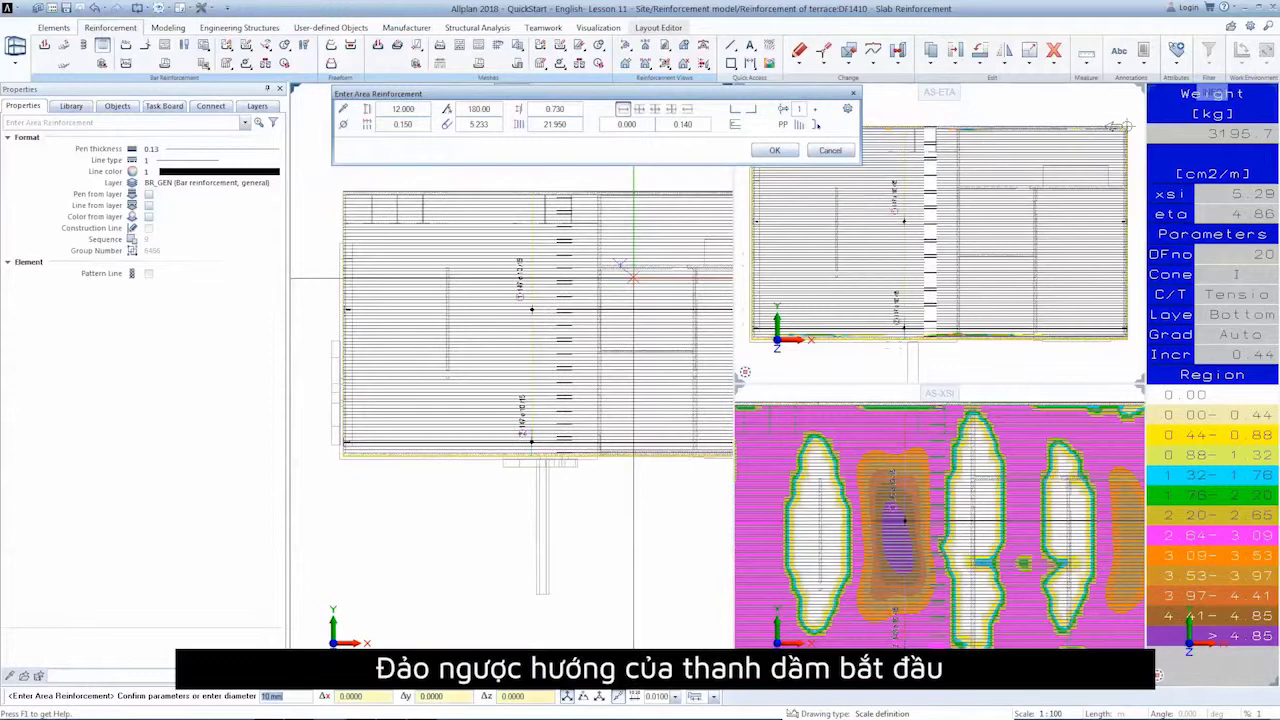
pyautogui.click(848, 112)
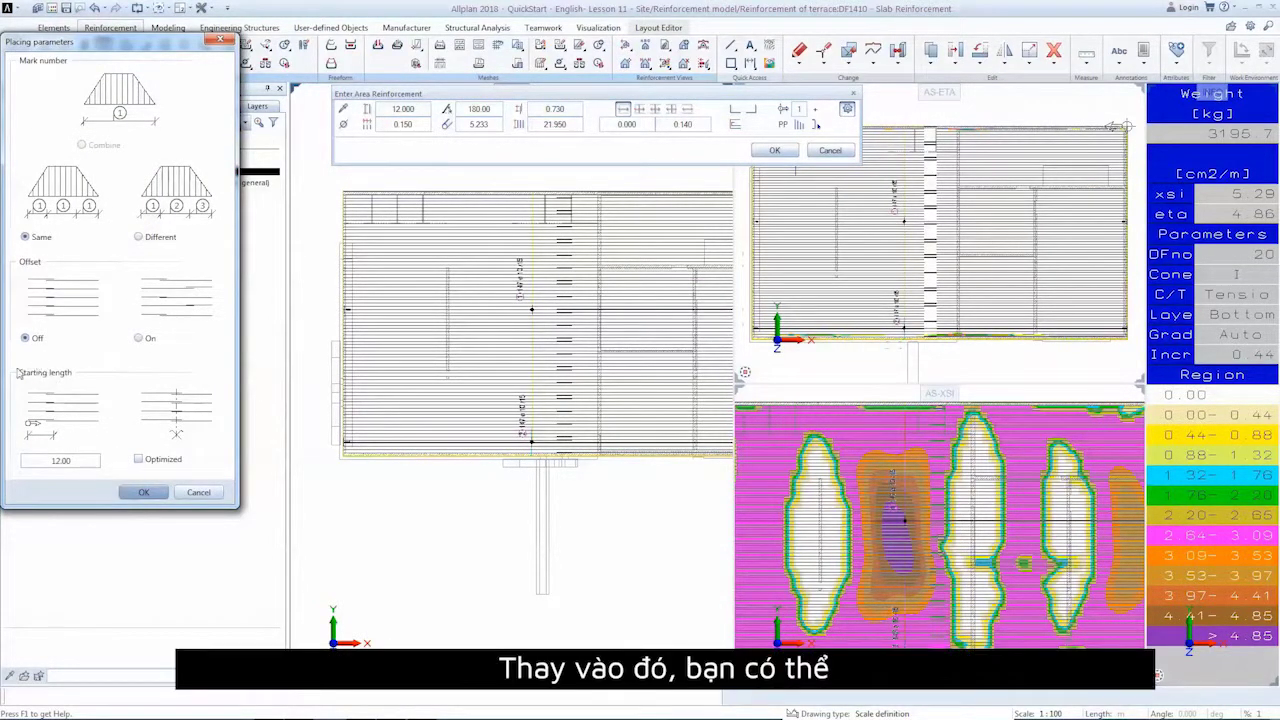
pyautogui.click(50, 460)
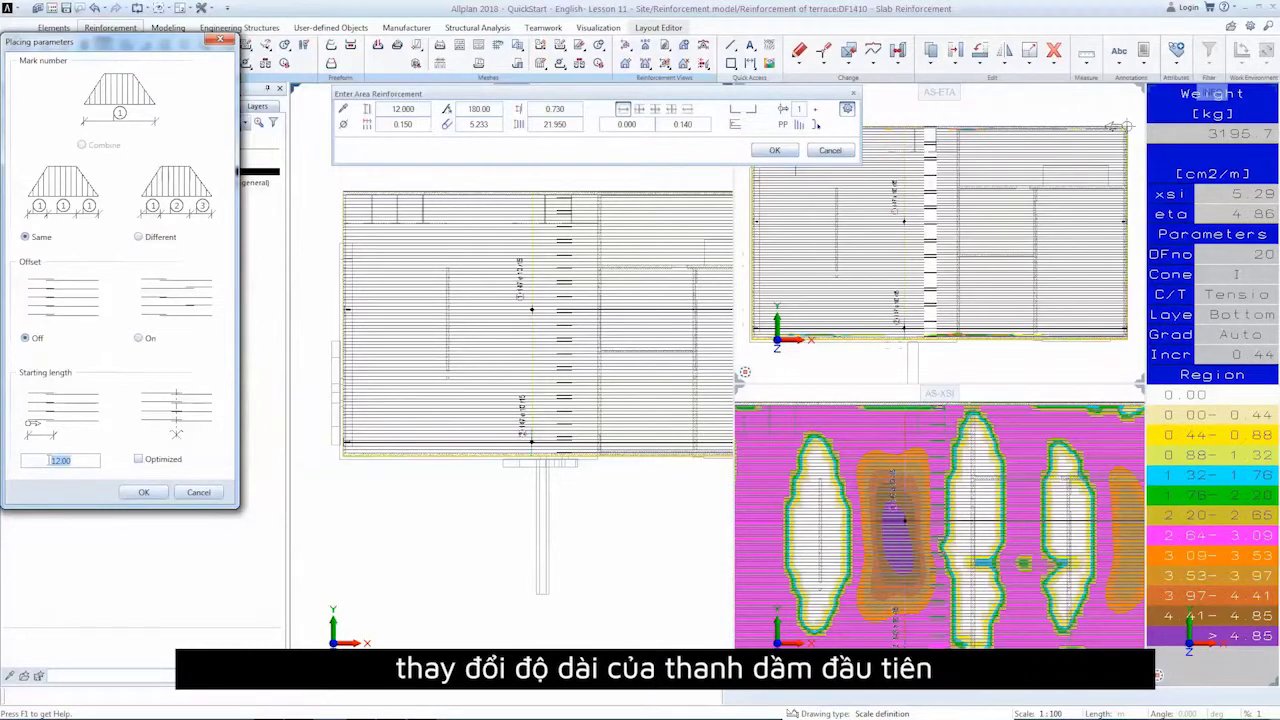
pyautogui.write('6')
pyautogui.press('Tab')
pyautogui.click(145, 493)
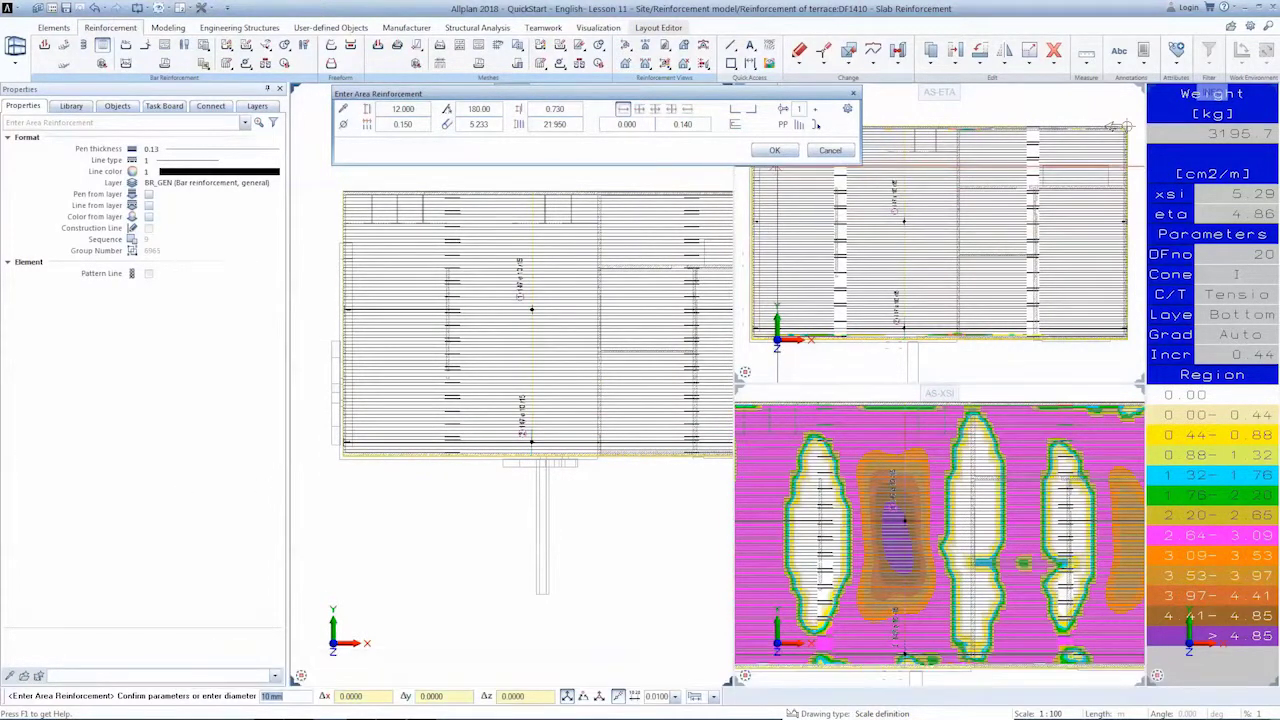
# Create the area reinforcement in the matched slab and pan the plan left.
pyautogui.click(774, 151)
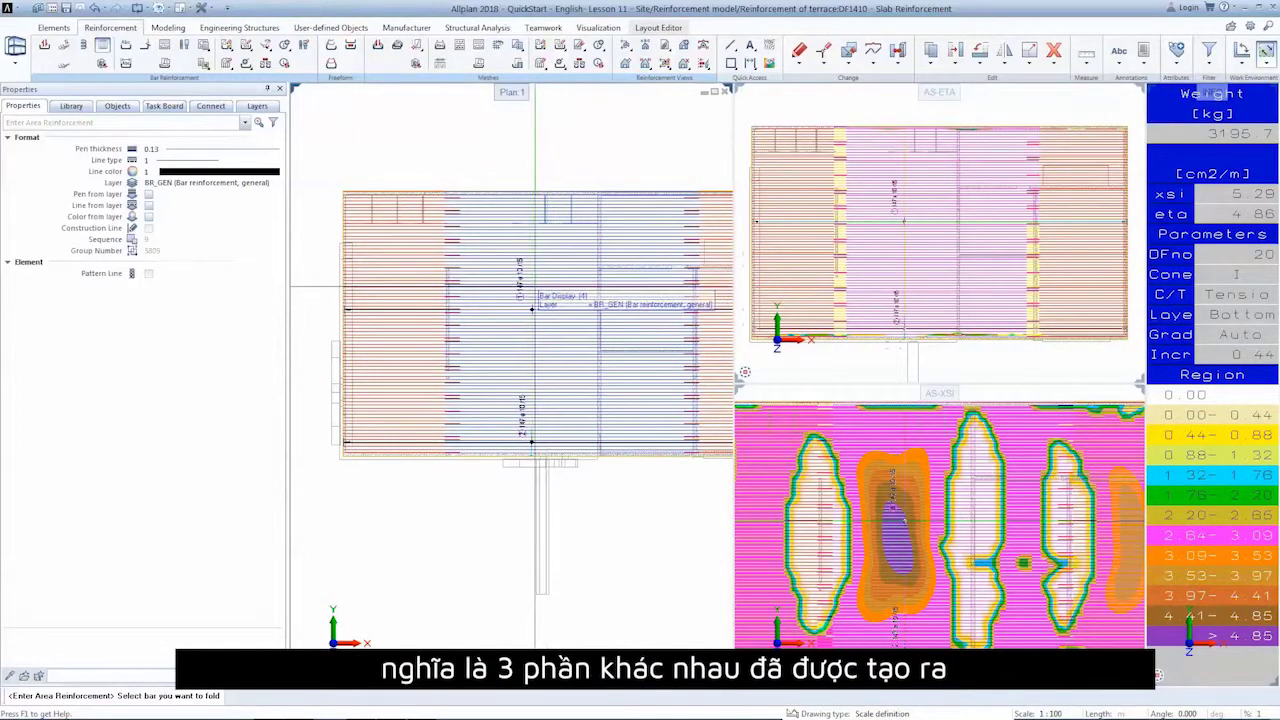
pyautogui.moveTo(536, 291); pyautogui.dragTo(472, 272, button='middle')
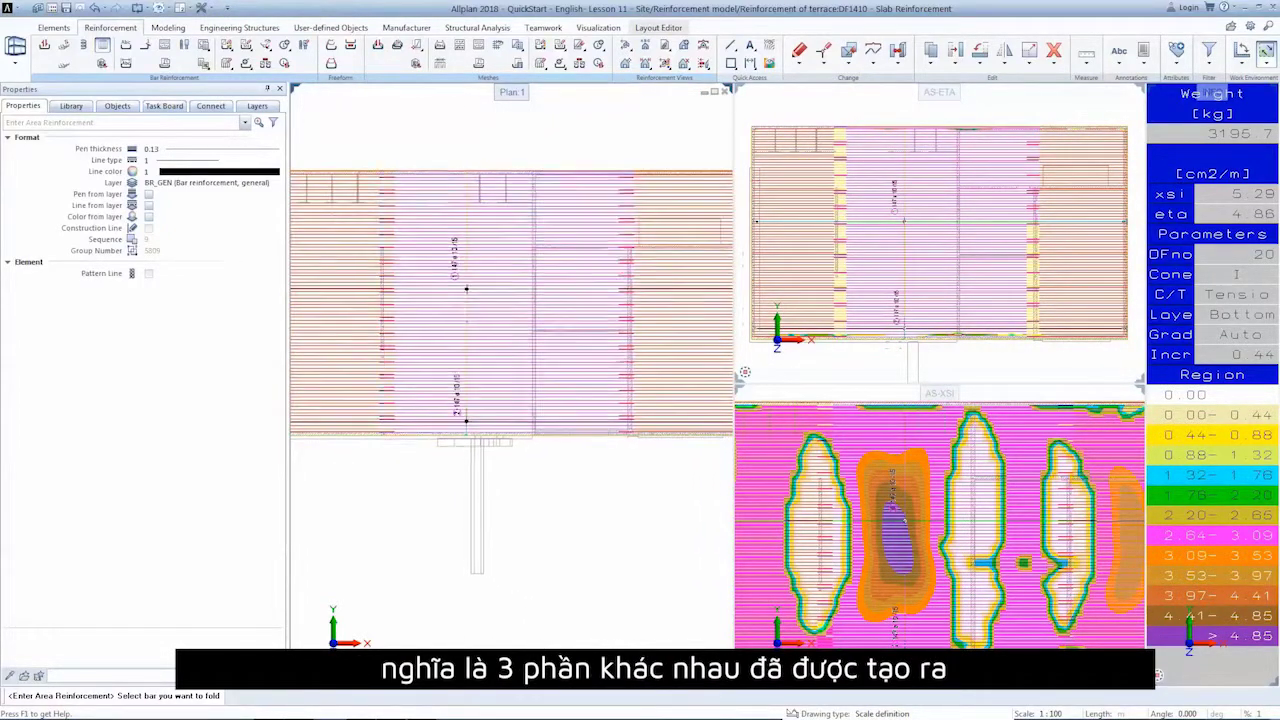
pyautogui.scroll(-1, 543, 270)
pyautogui.scroll(2, 543, 270)
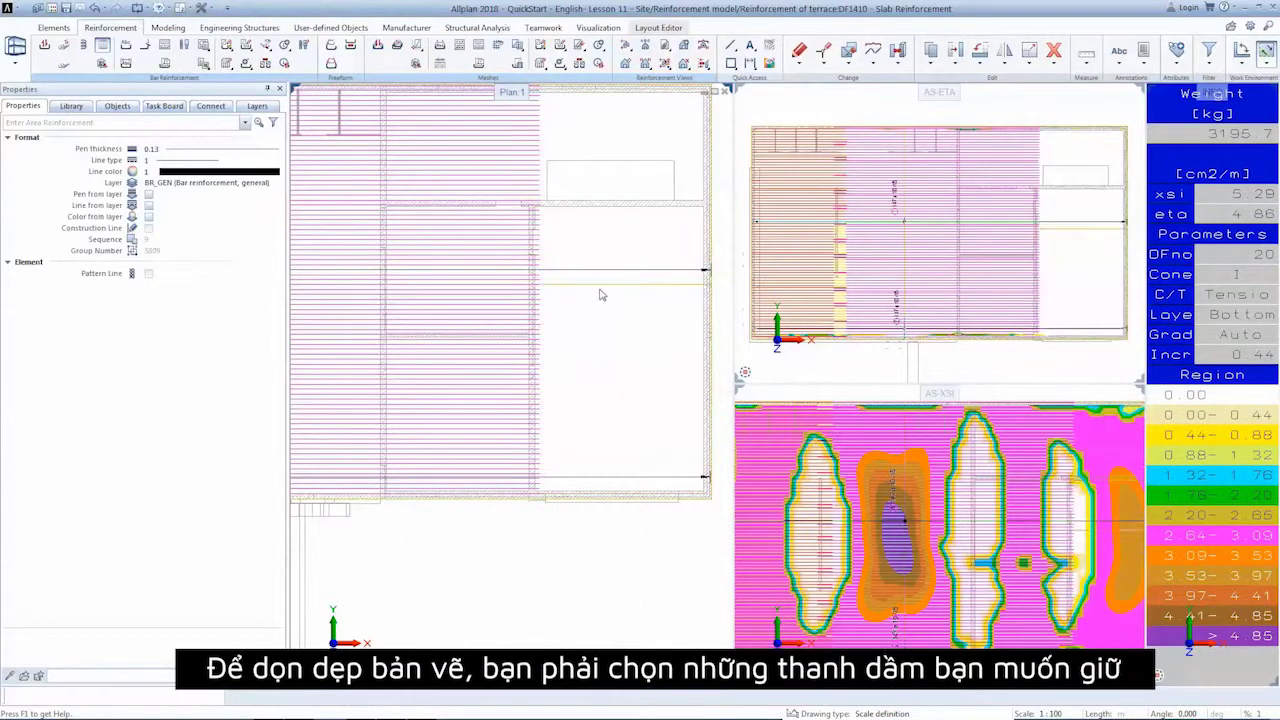
# Label bar zones 3 and 4 with 83 ø10/15 dimension lines placed horizontally.
pyautogui.click(600, 255)
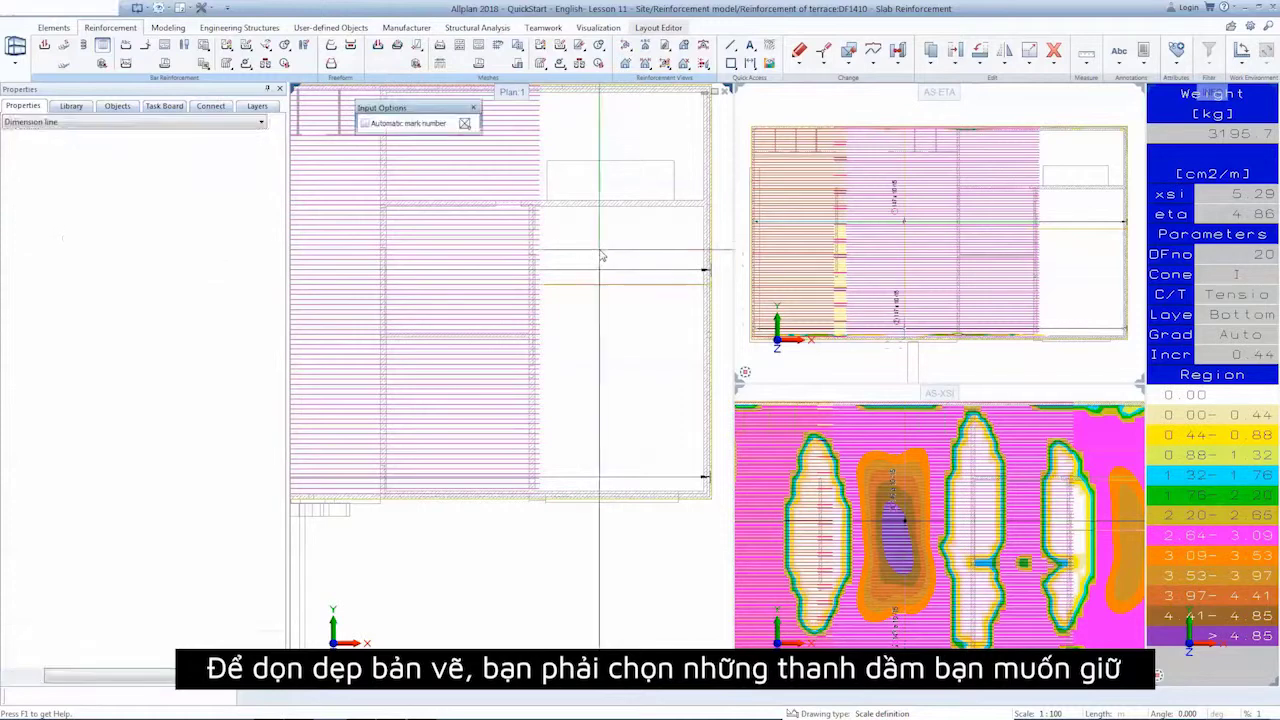
pyautogui.scroll(1, 600, 290)
pyautogui.click(571, 307)
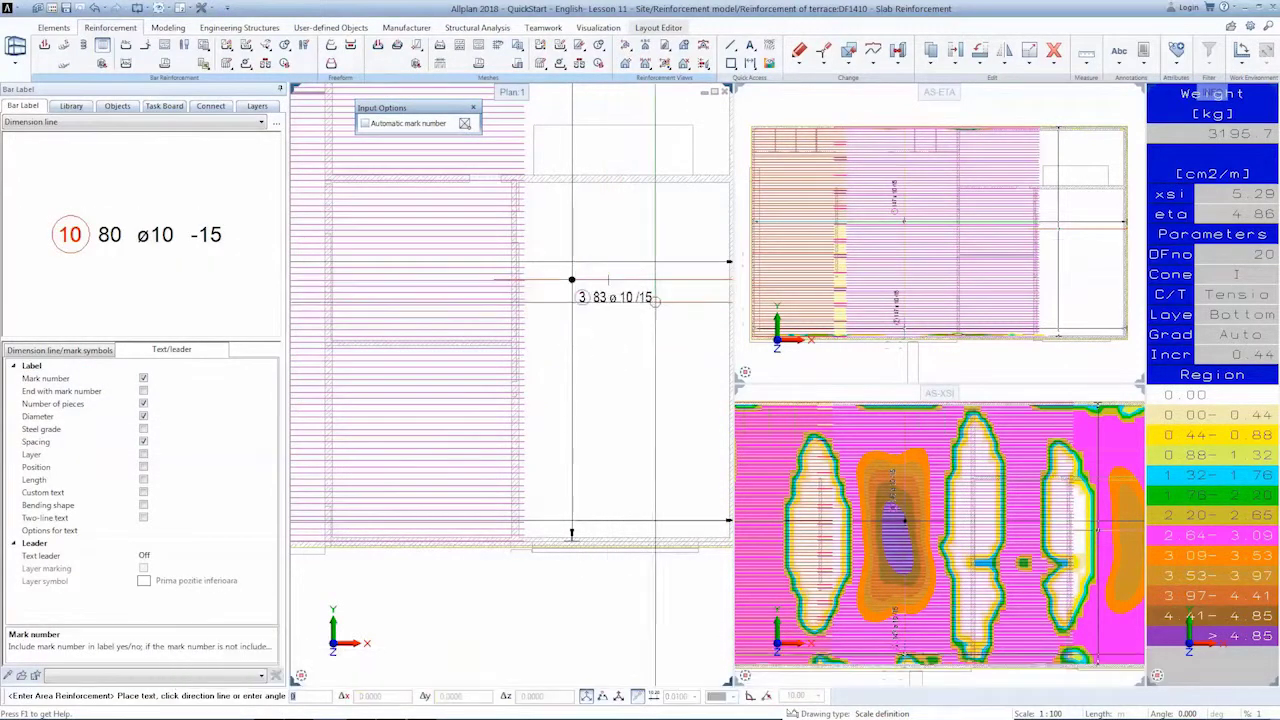
pyautogui.click(612, 290)
pyautogui.scroll(5, 474, 295)
pyautogui.click(474, 295)
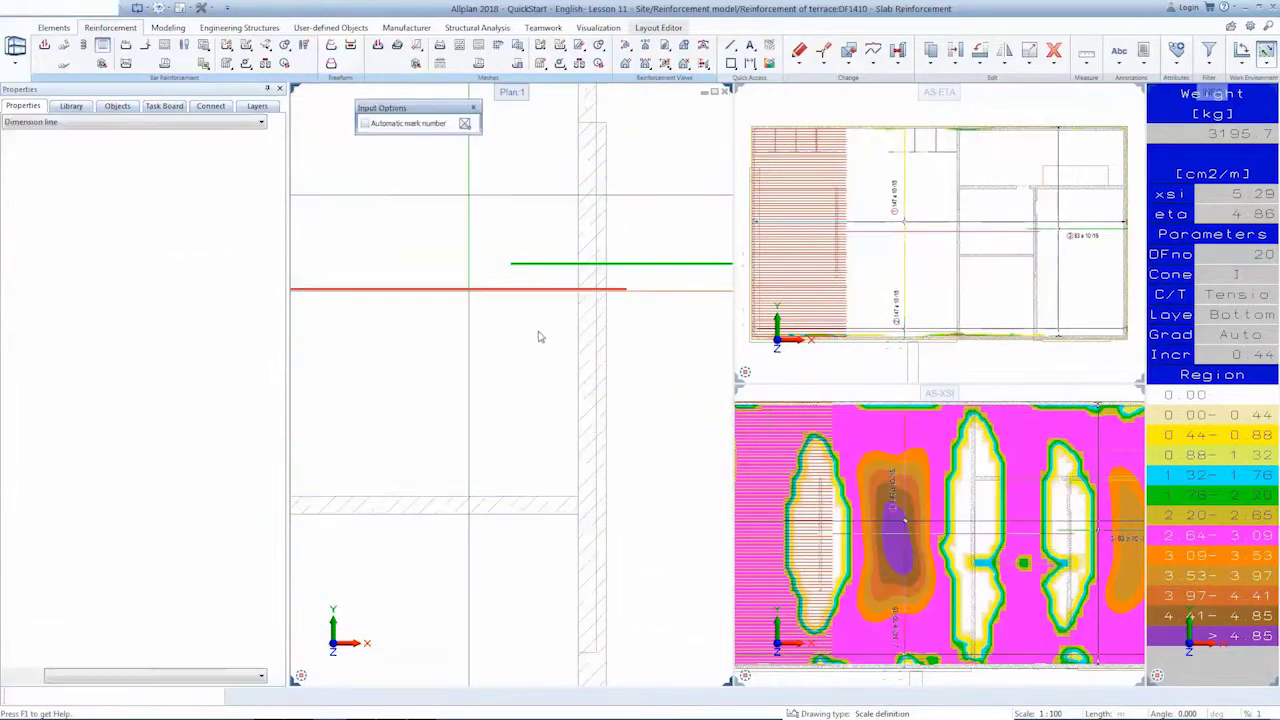
pyautogui.click(518, 326)
pyautogui.scroll(2, 390, 322)
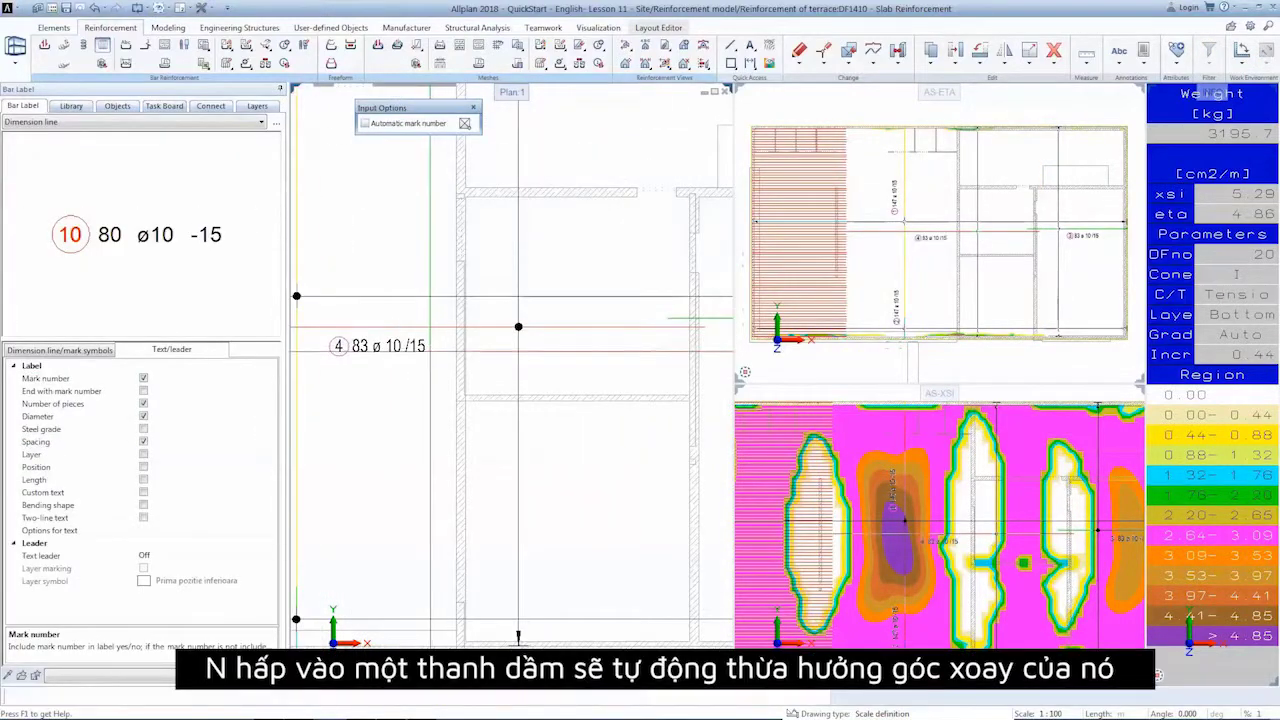
pyautogui.click(390, 322)
pyautogui.scroll(-3, 420, 340)
pyautogui.scroll(4, 463, 367)
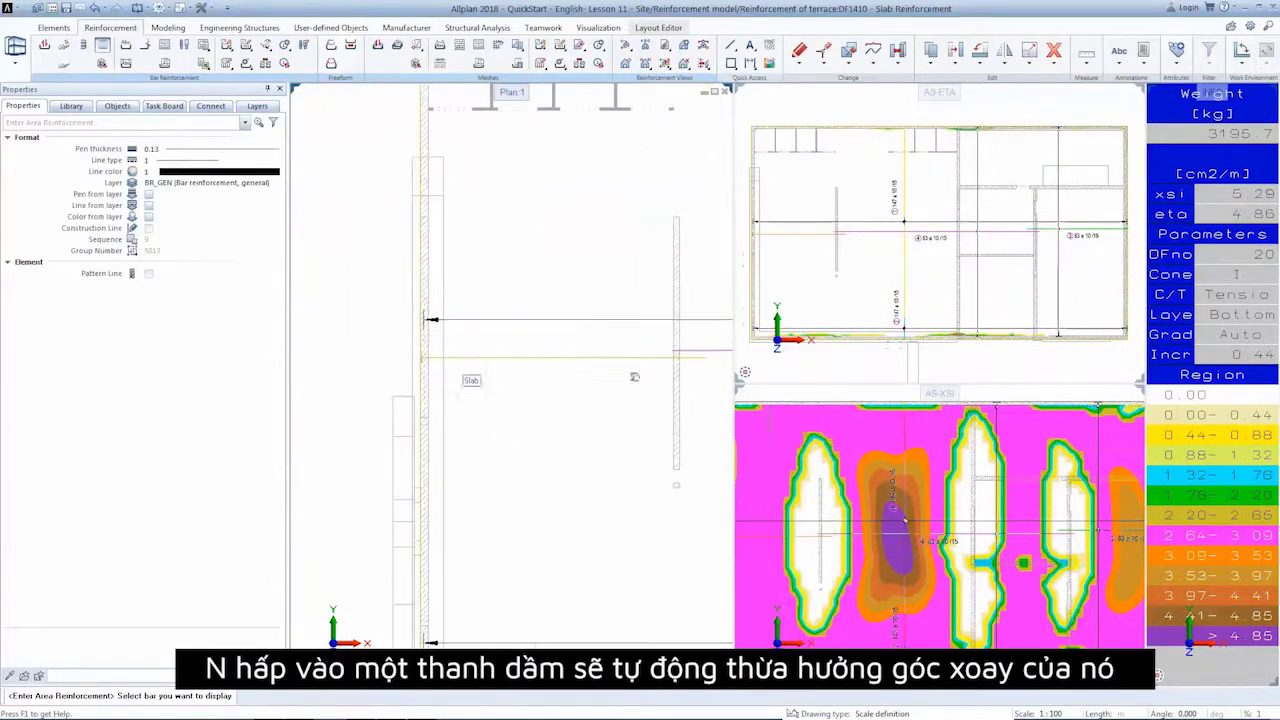
# Label zone 5 as 83 ø10/15 horizontally and recentre the view.
pyautogui.click(520, 340)
pyautogui.click(517, 358)
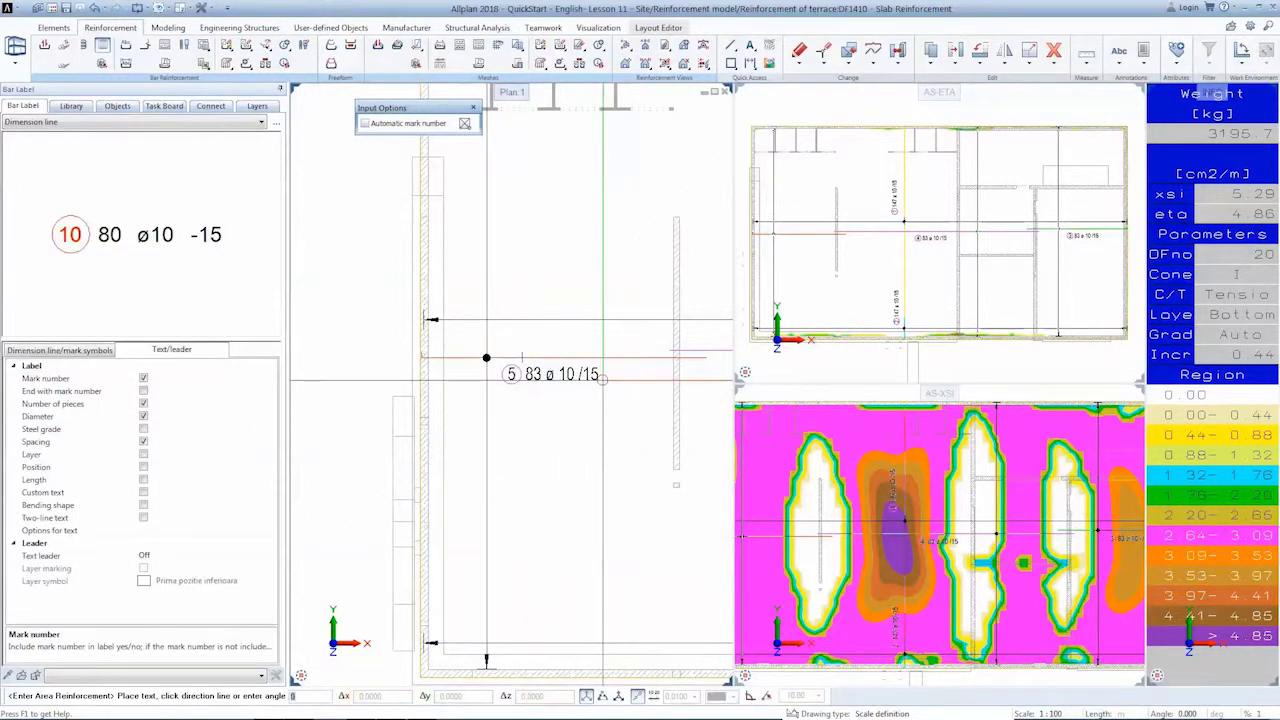
pyautogui.click(603, 380)
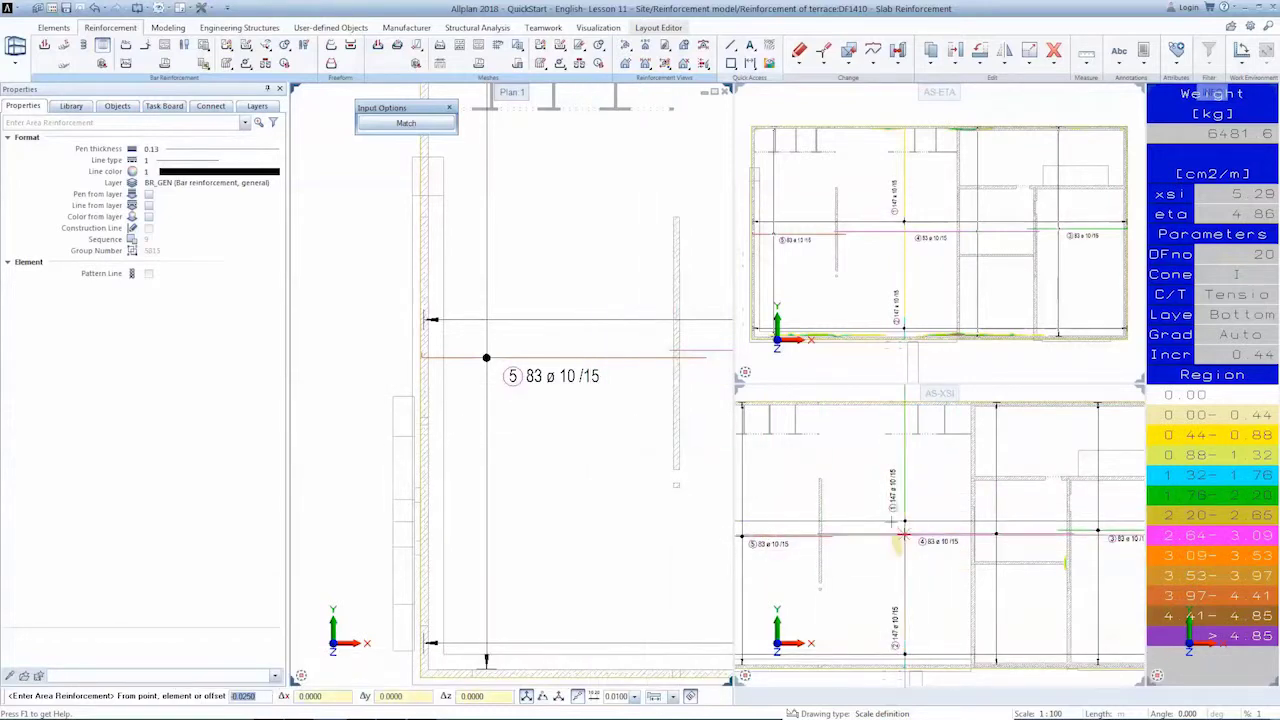
pyautogui.scroll(3, 895, 535)
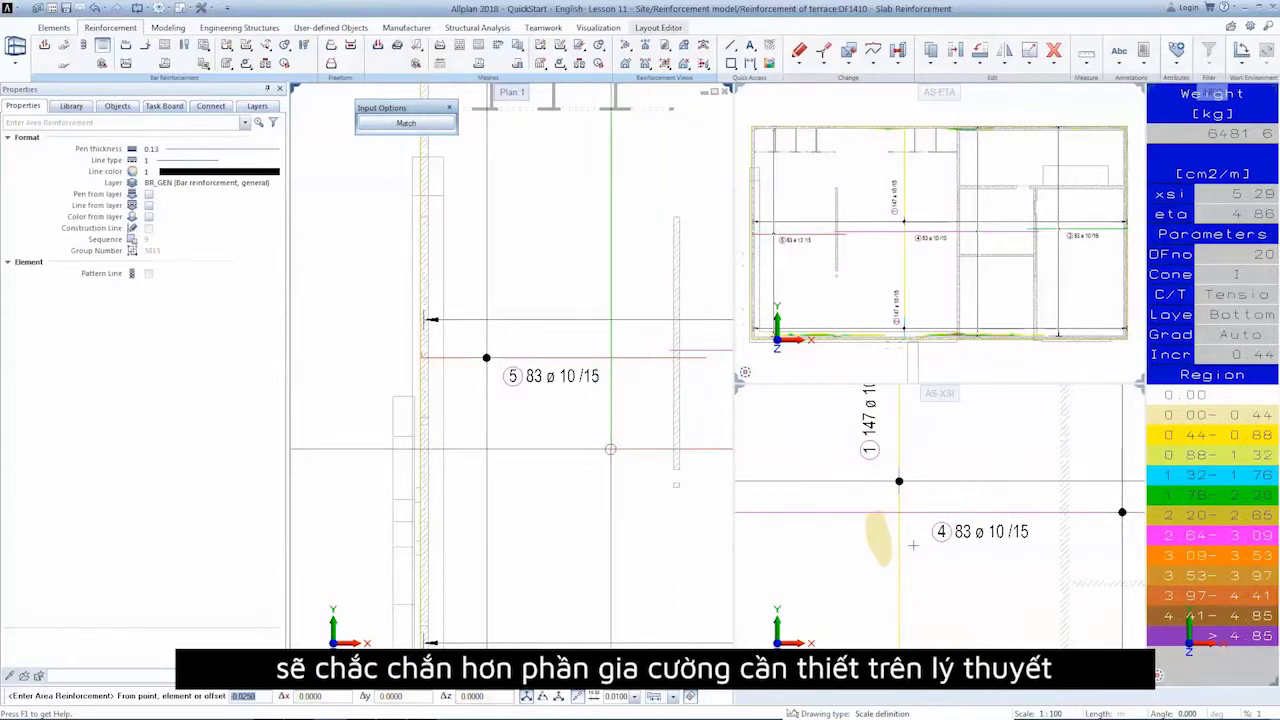
pyautogui.scroll(-2, 912, 545)
pyautogui.scroll(-2, 905, 522)
pyautogui.moveTo(905, 522); pyautogui.dragTo(945, 608, button='middle')
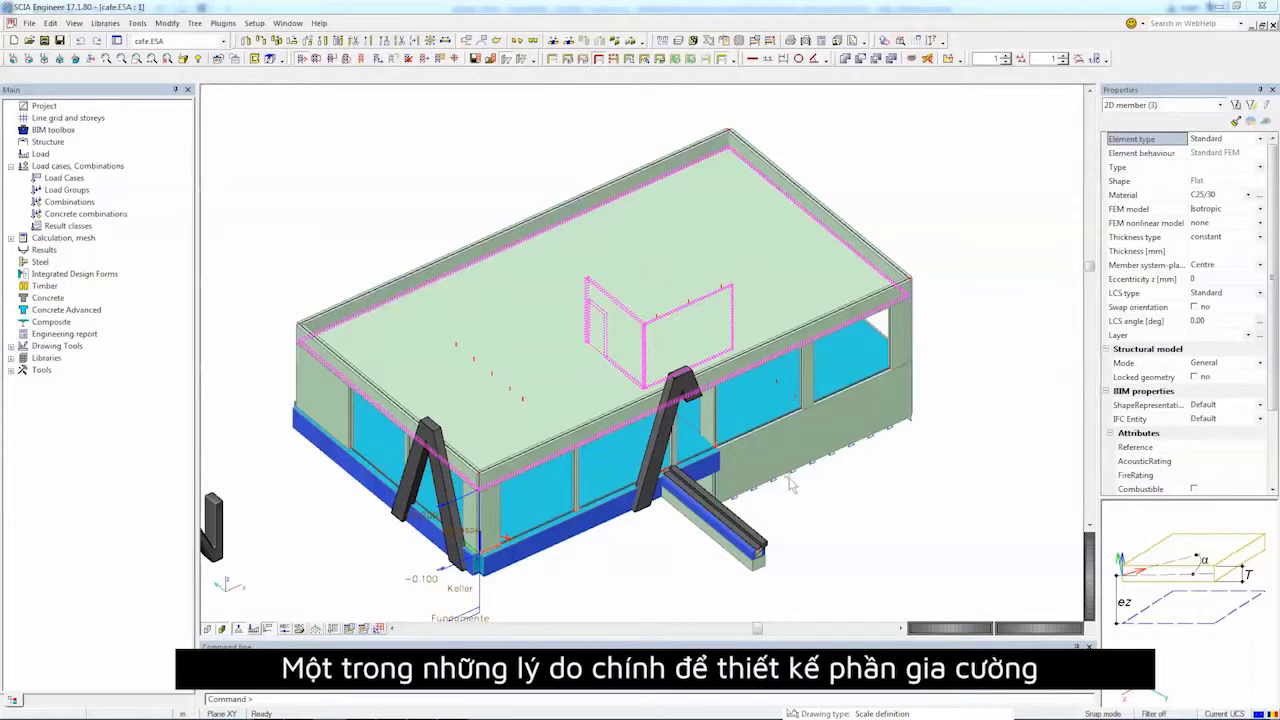
# Isolate the slab and walls, orbit to a top view, and zoom into σx hotspots.
pyautogui.scroll(2, 633, 418)
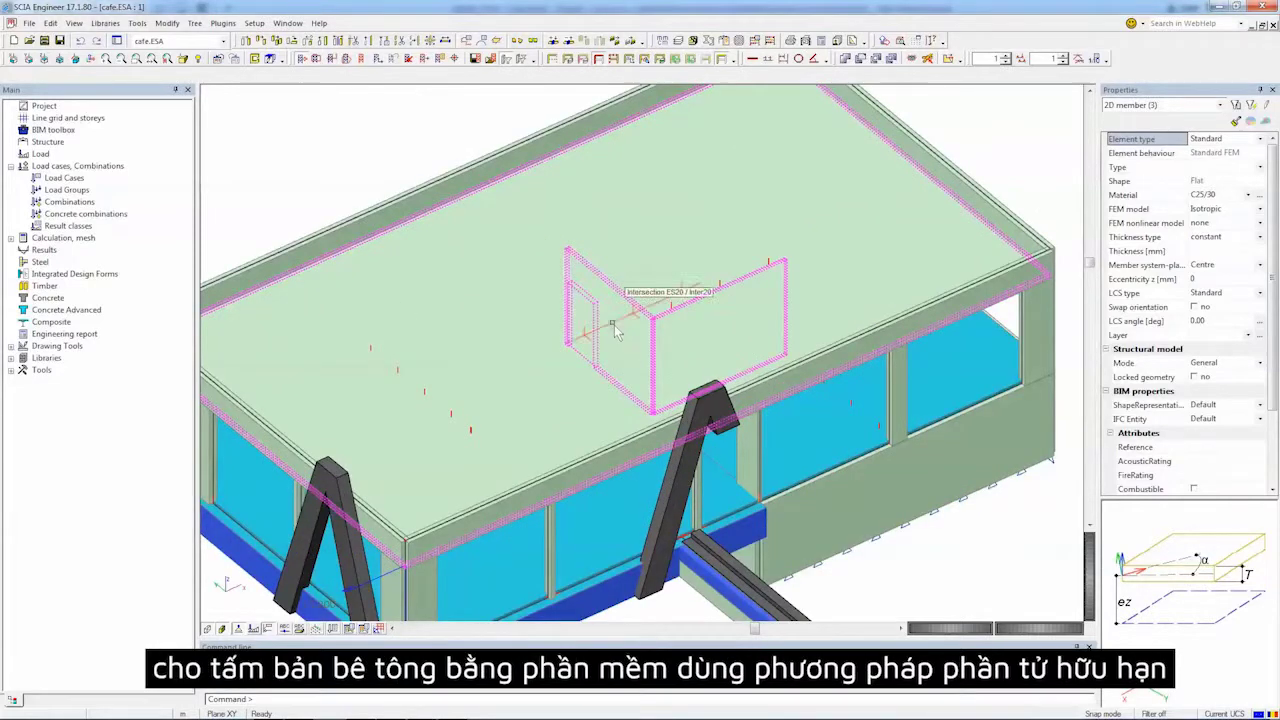
pyautogui.click(601, 63)
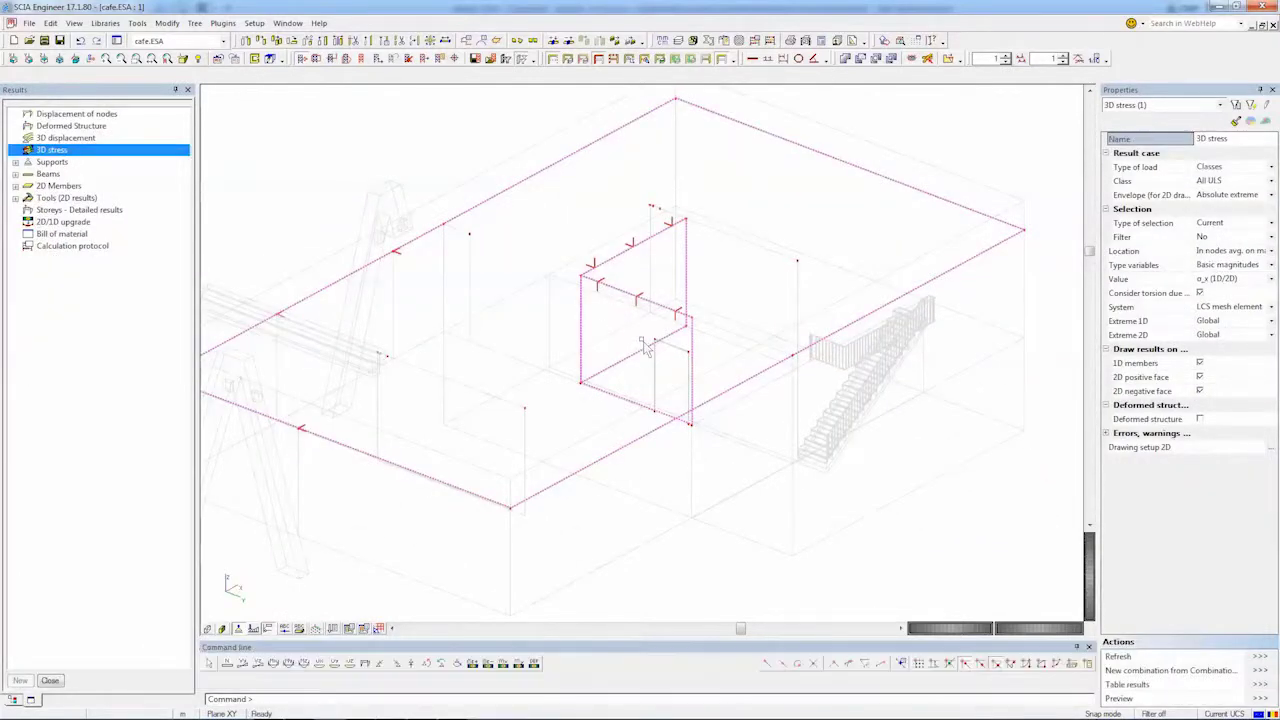
pyautogui.moveTo(638, 339)
pyautogui.keyDown('ctrl'); pyautogui.mouseDown(button='right')
pyautogui.moveTo(513, 265)
pyautogui.moveTo(565, 295)
pyautogui.mouseUp(button='right'); pyautogui.keyUp('ctrl')
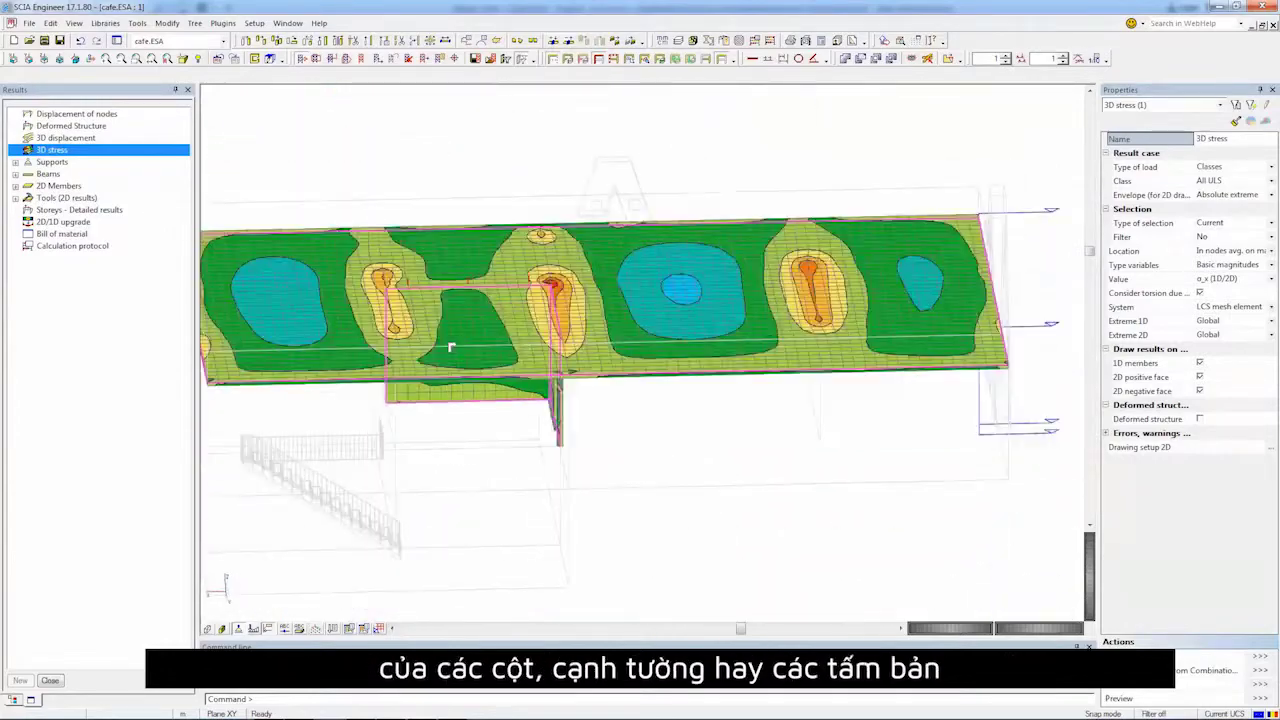
pyautogui.scroll(5, 565, 290)
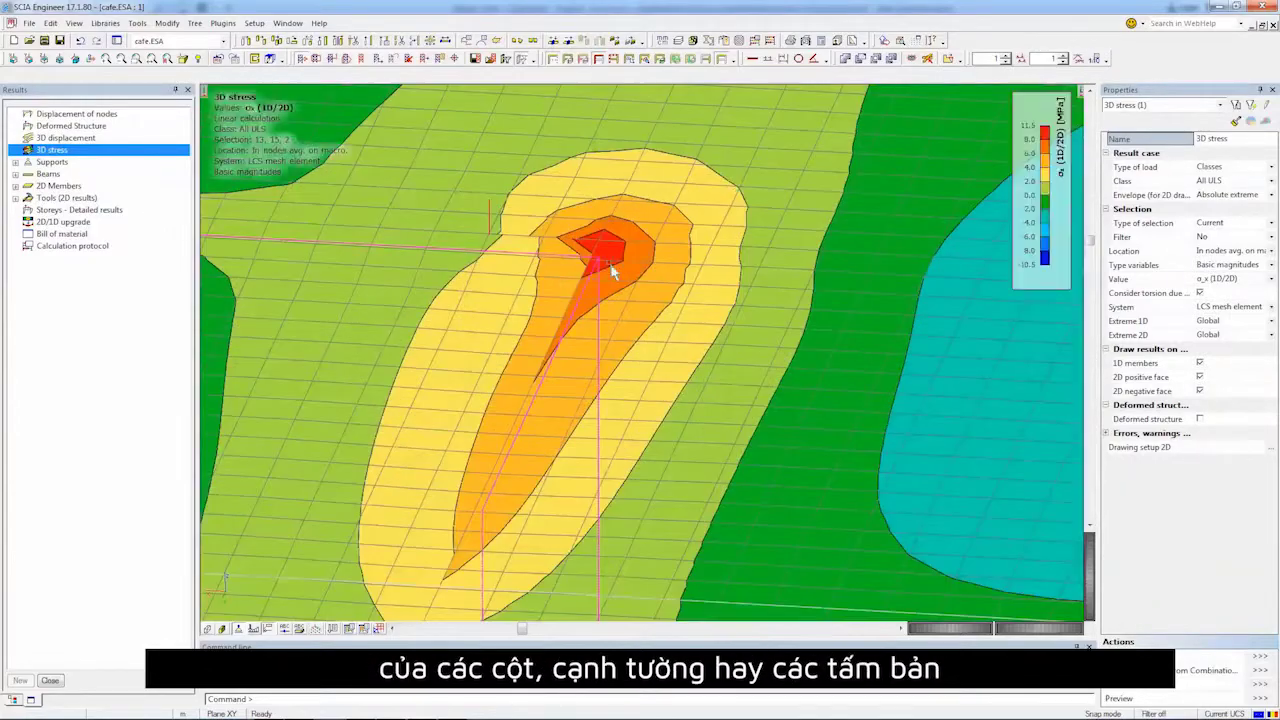
pyautogui.scroll(-2, 606, 265)
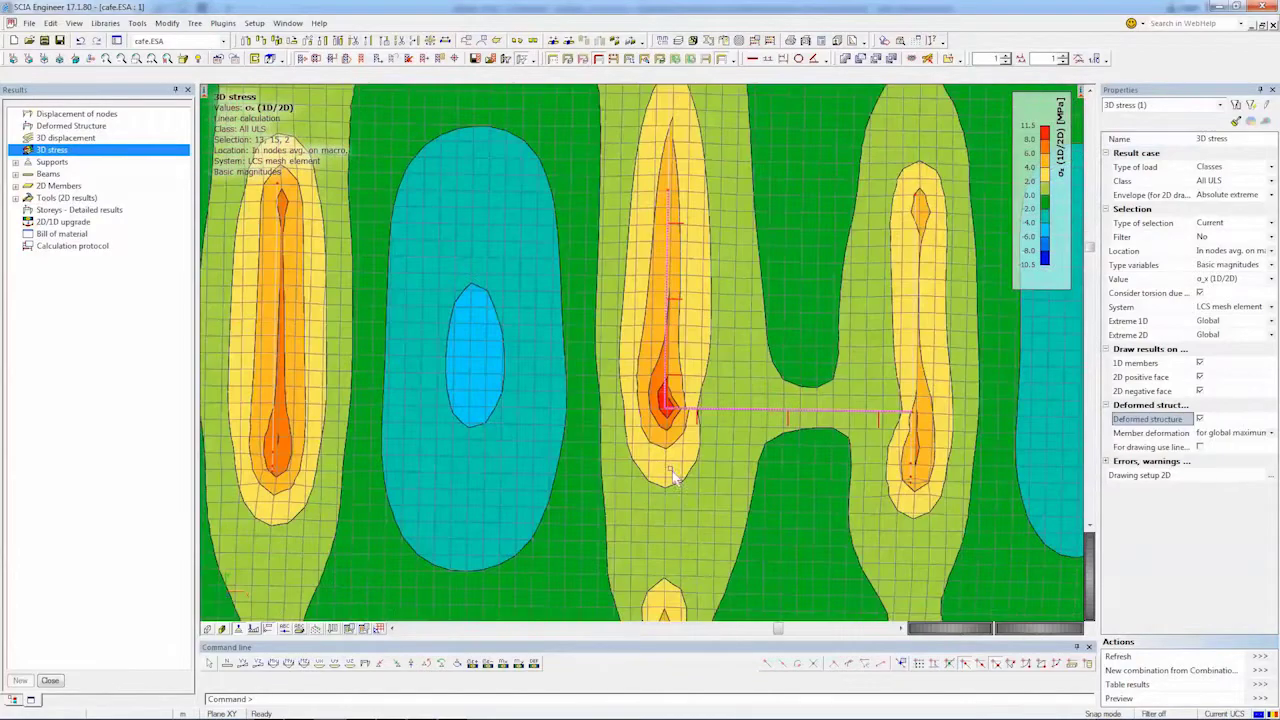
pyautogui.scroll(3, 699, 258)
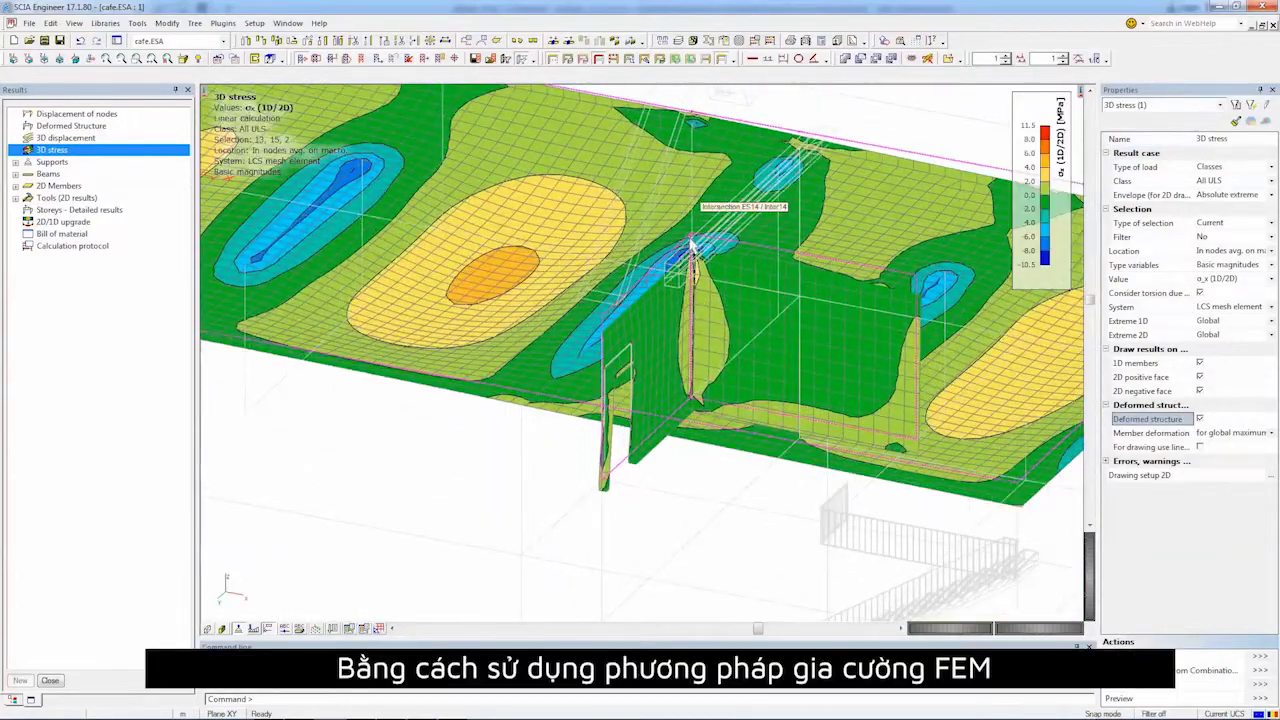
pyautogui.scroll(3, 699, 258)
pyautogui.scroll(-2, 699, 258)
pyautogui.scroll(-2, 737, 300)
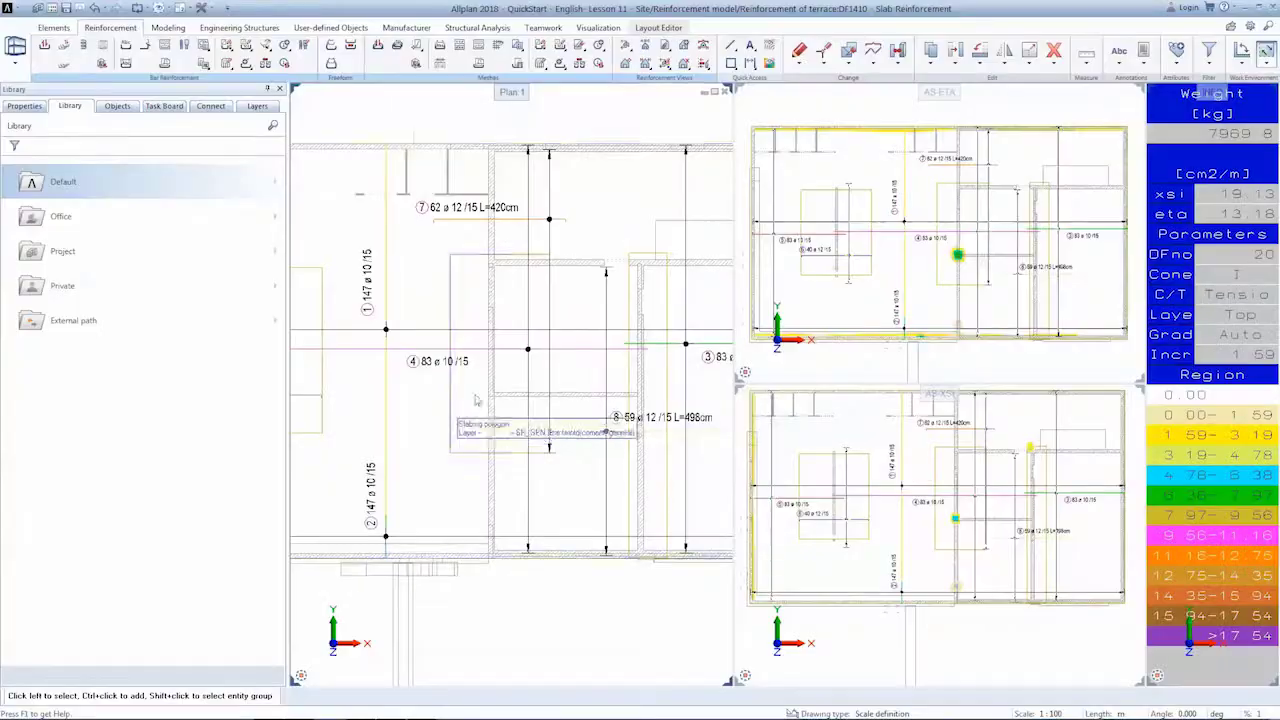
pyautogui.scroll(2, 965, 275)
pyautogui.scroll(2, 965, 275)
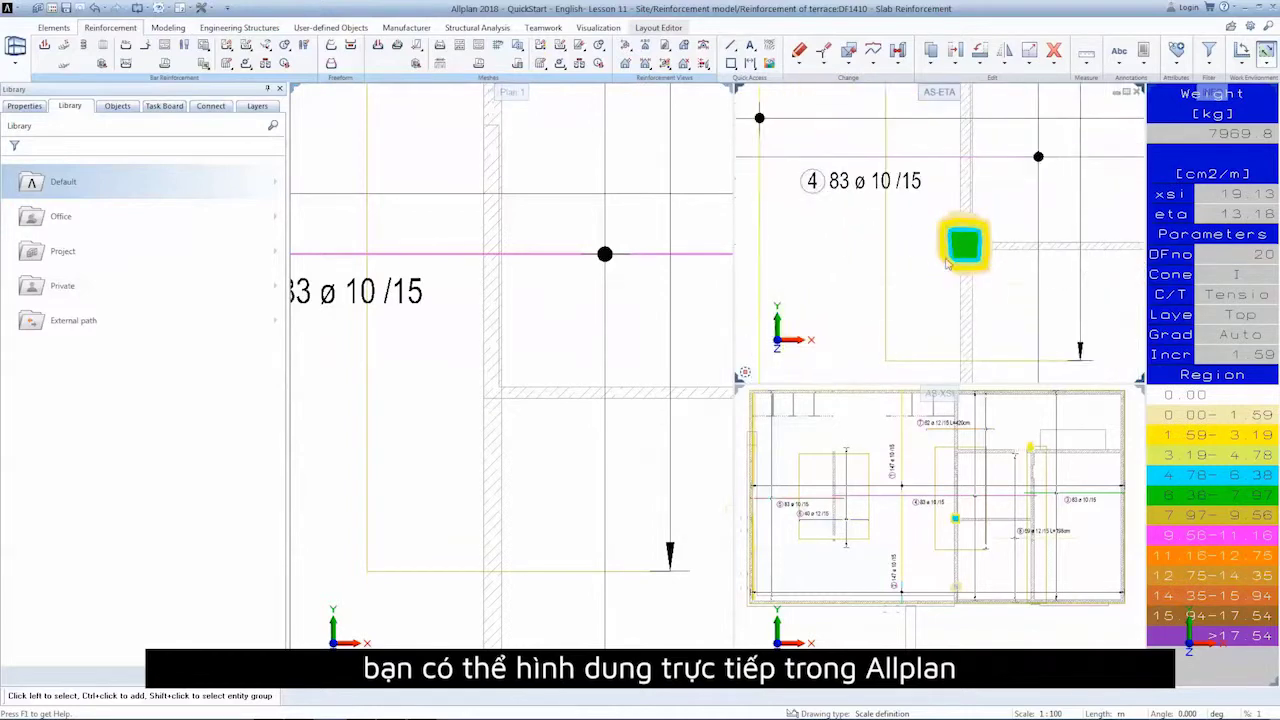
pyautogui.scroll(1, 965, 275)
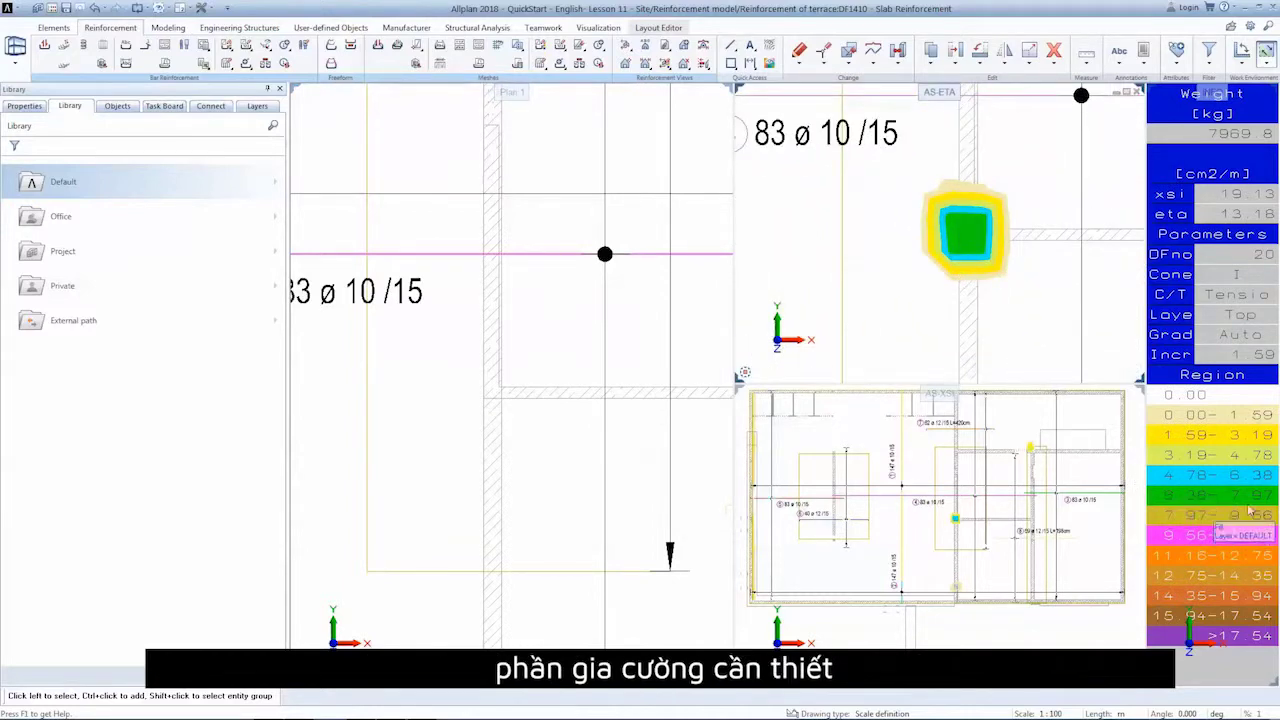
pyautogui.scroll(3, 955, 537)
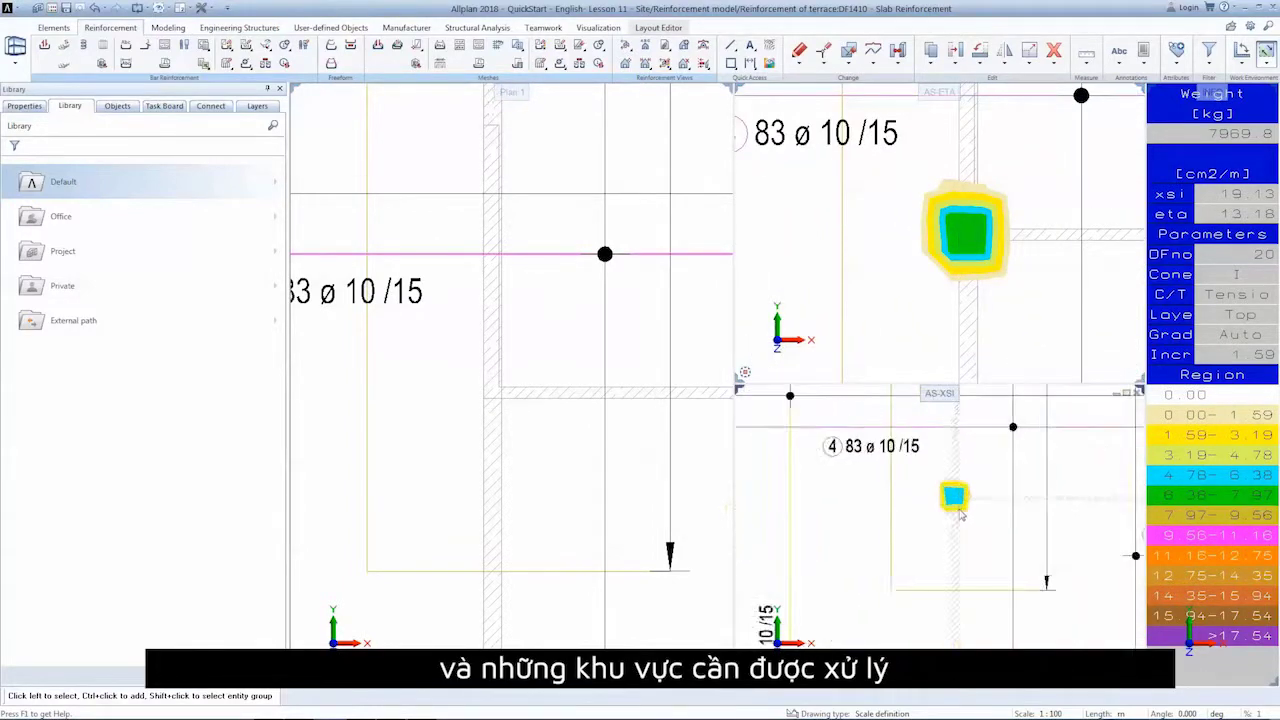
pyautogui.scroll(1, 955, 520)
pyautogui.scroll(1, 957, 505)
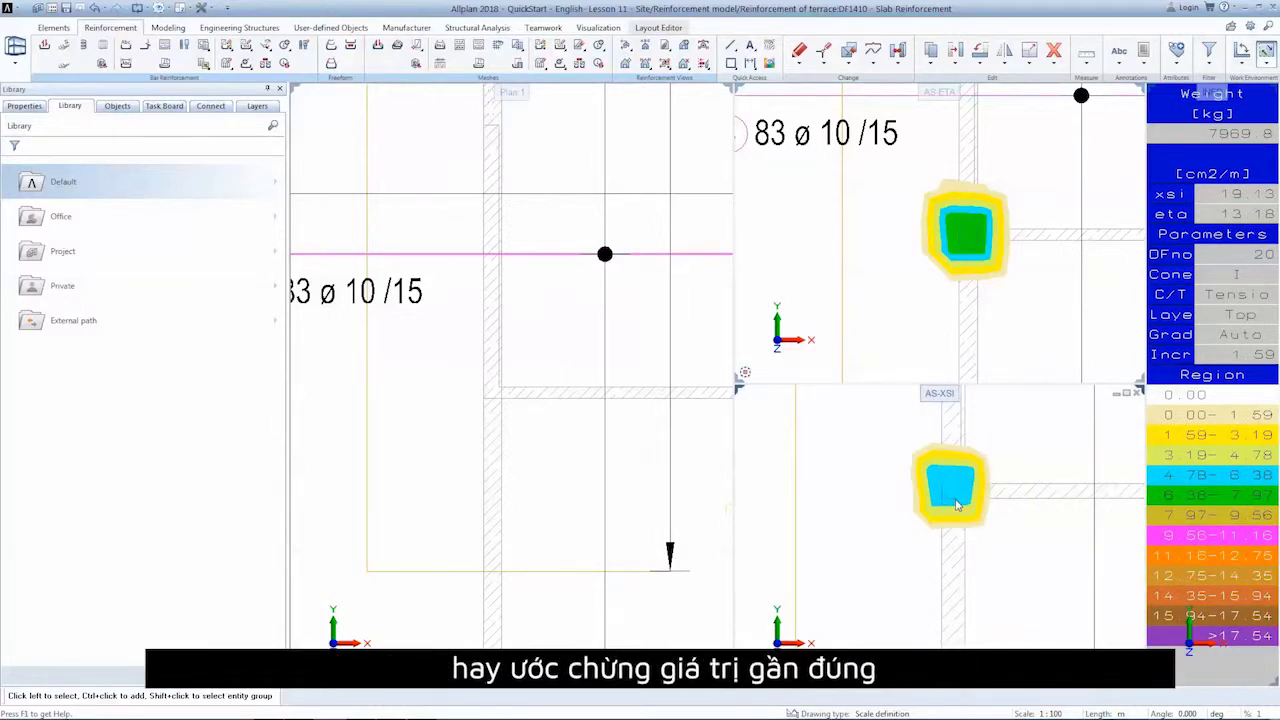
pyautogui.scroll(-1, 540, 433)
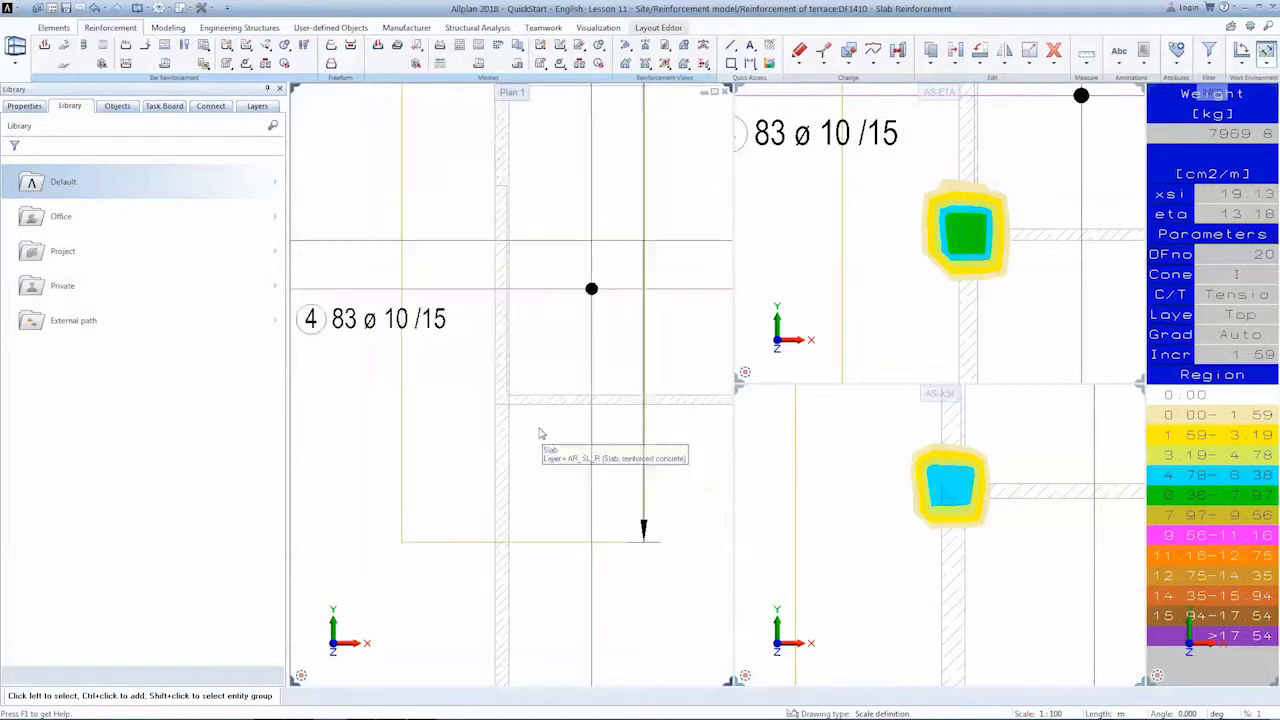
pyautogui.scroll(-1, 540, 433)
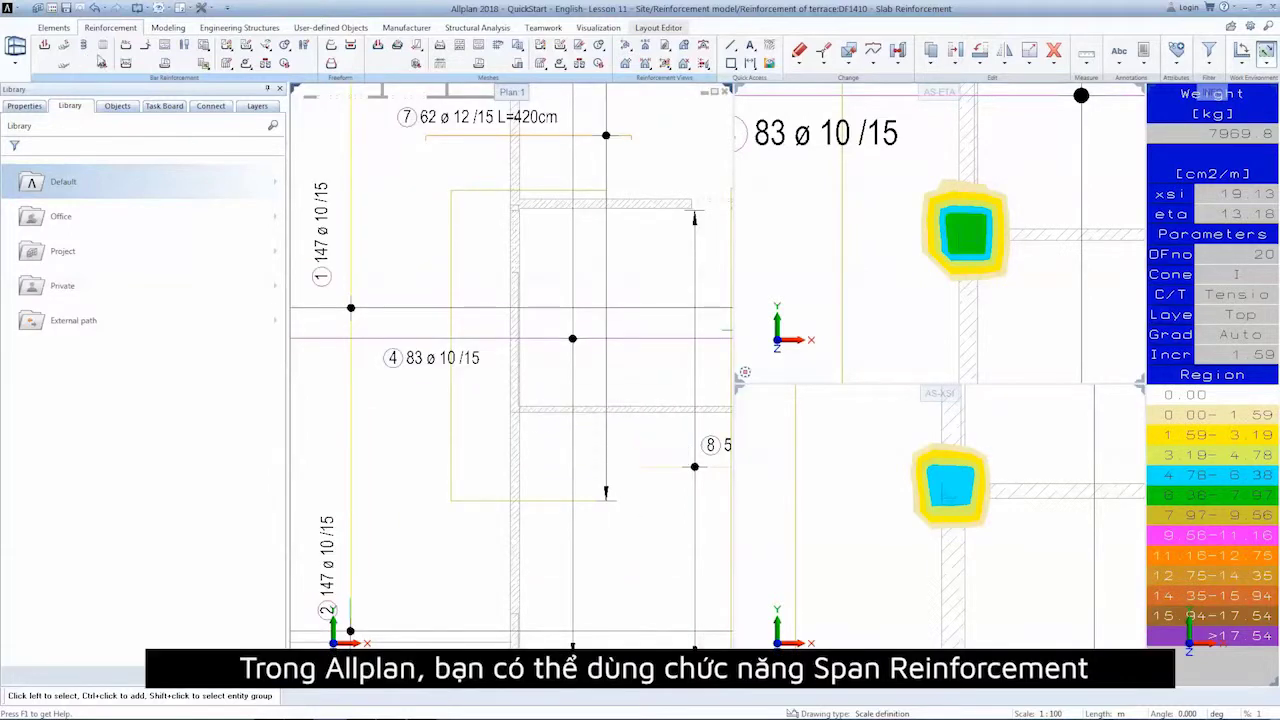
# Add a rectangular area of 10 mm bars with 0.025 offset over the hotspot.
pyautogui.click(99, 58)
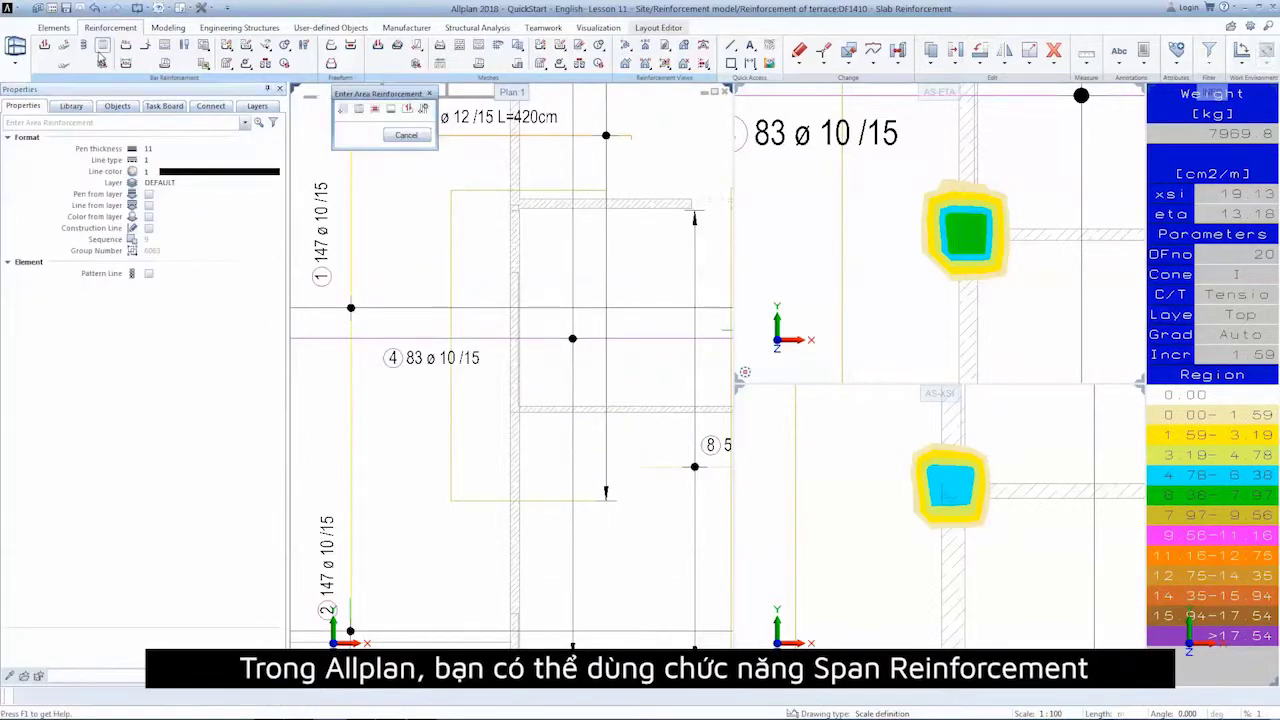
pyautogui.click(360, 108)
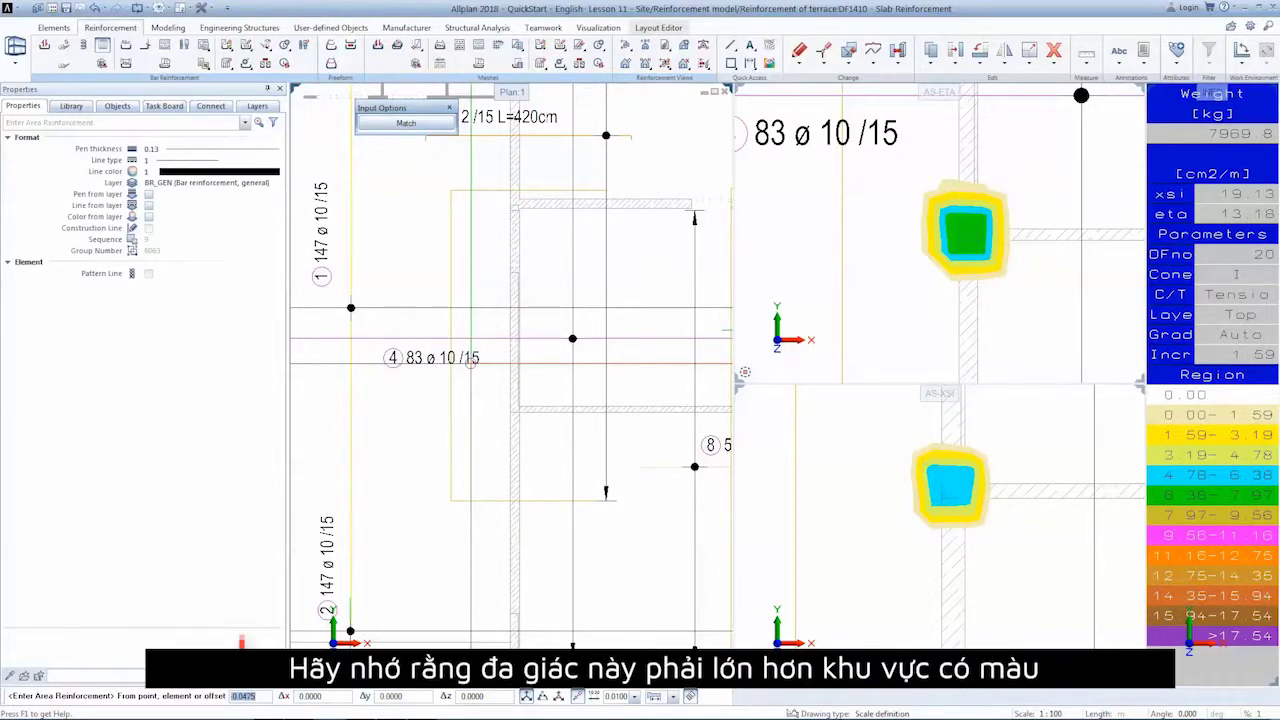
pyautogui.write('0.025')
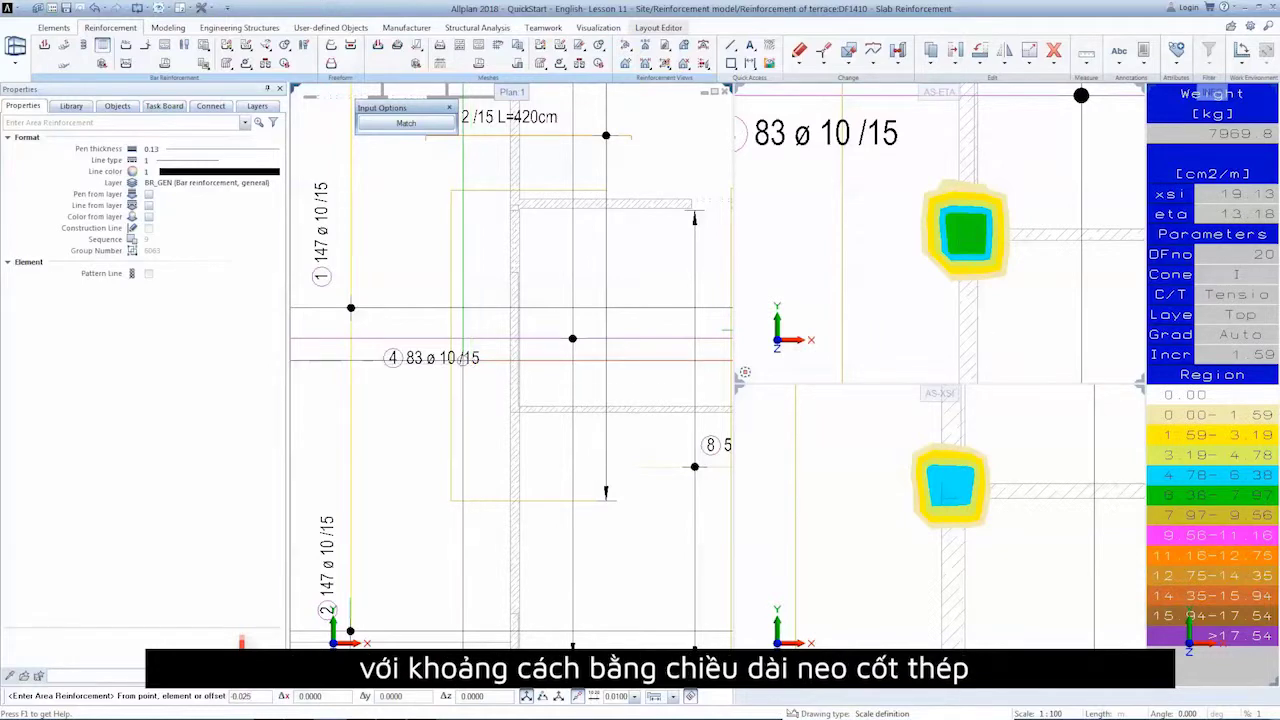
pyautogui.click(452, 338)
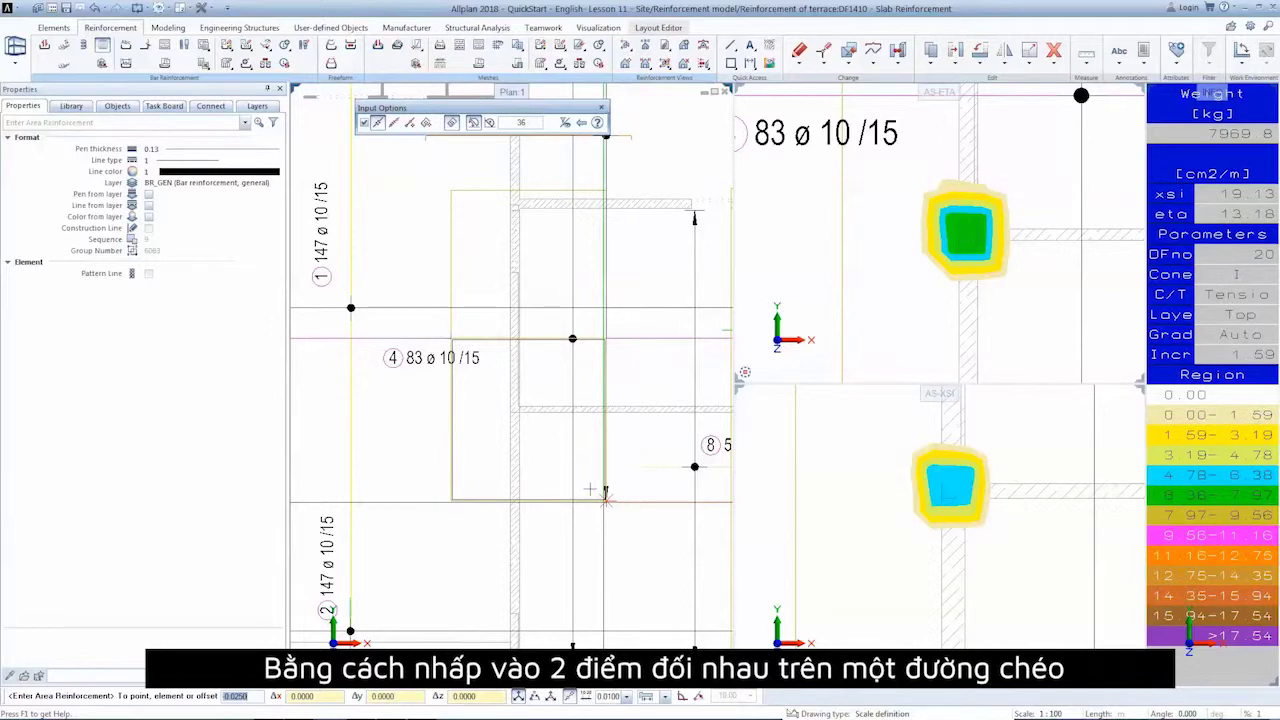
pyautogui.click(605, 496)
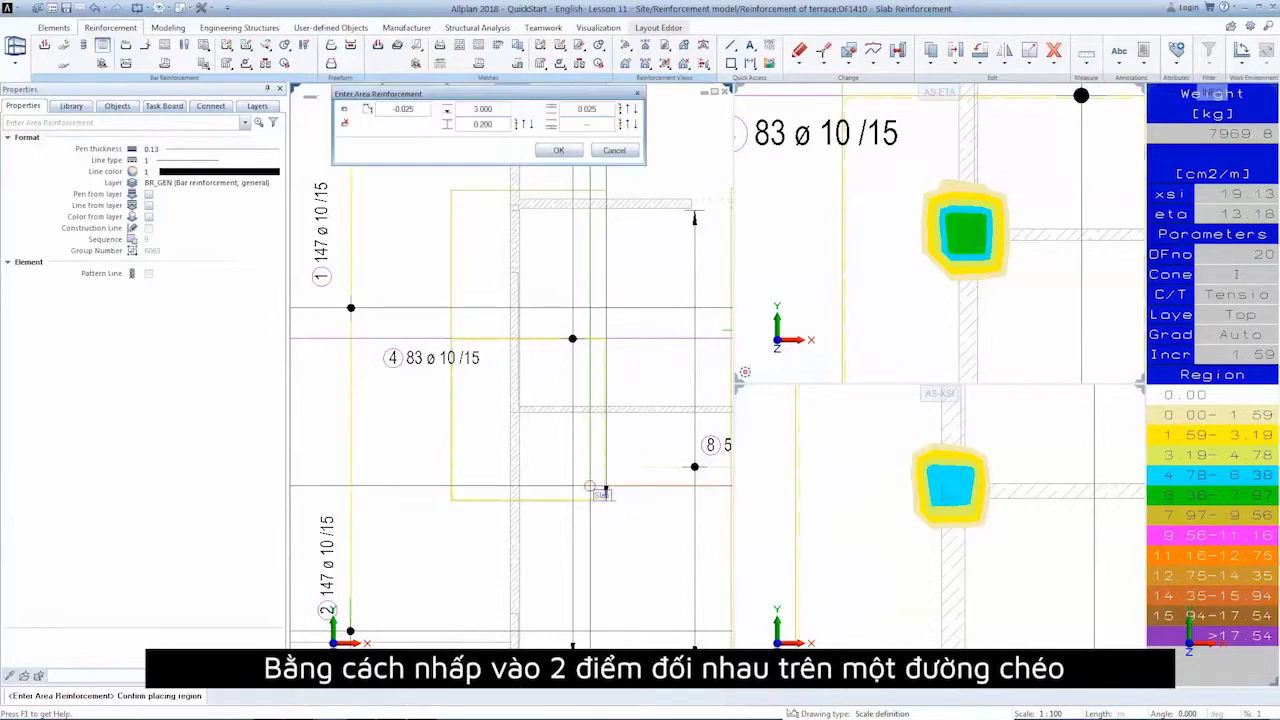
pyautogui.click(558, 151)
pyautogui.click(360, 108)
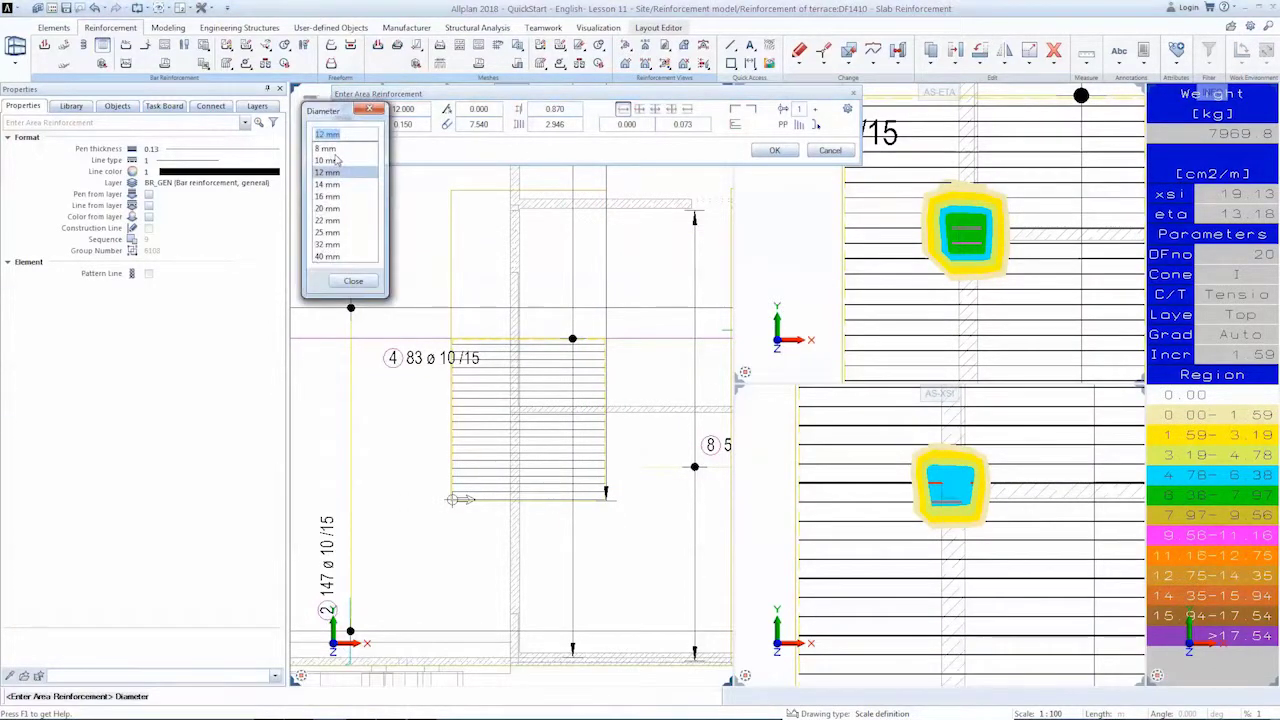
pyautogui.click(330, 160)
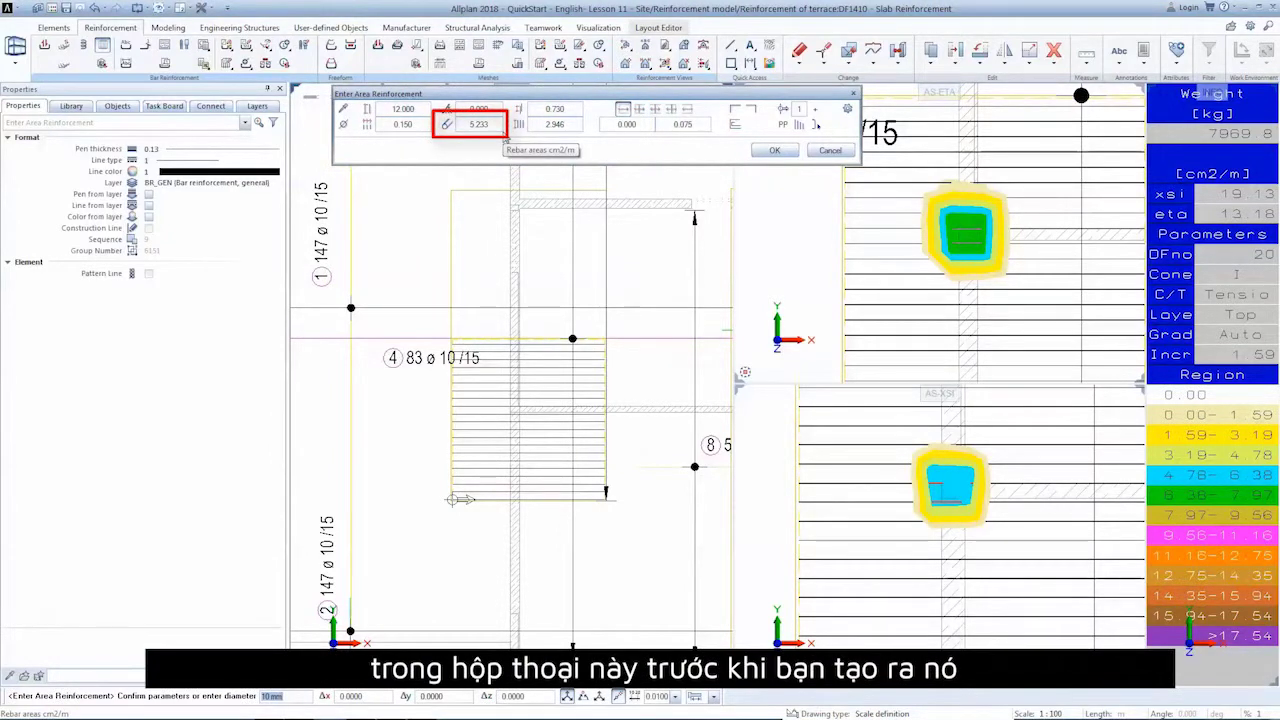
pyautogui.click(774, 150)
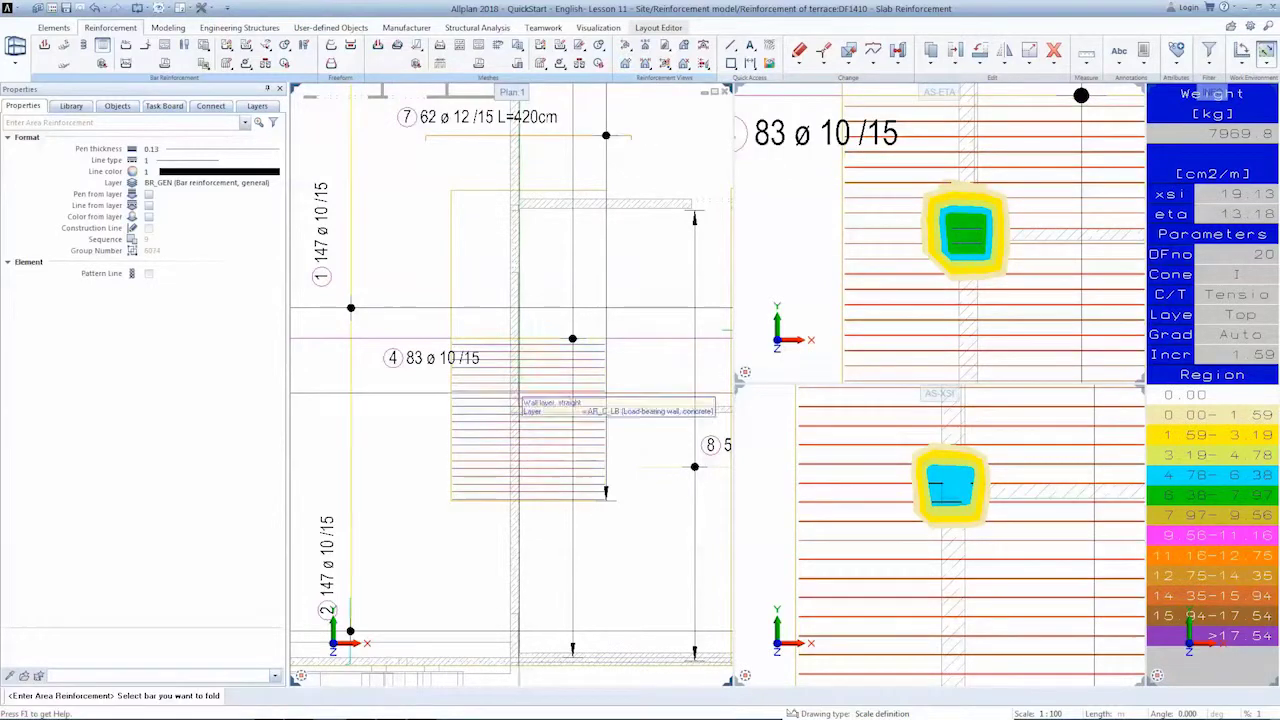
# Place a dimension line and the 9 21 ø10/15 L=315cm label beside the bars.
pyautogui.click(544, 460)
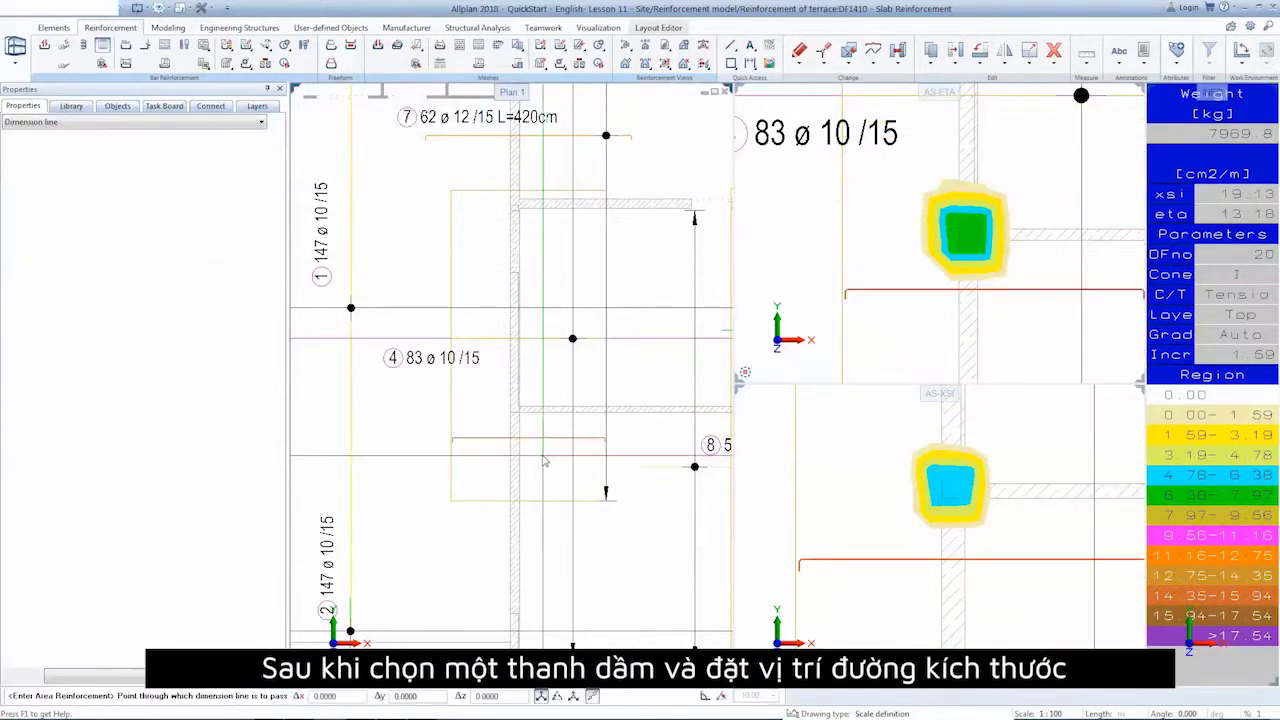
pyautogui.click(491, 458)
pyautogui.scroll(2, 491, 458)
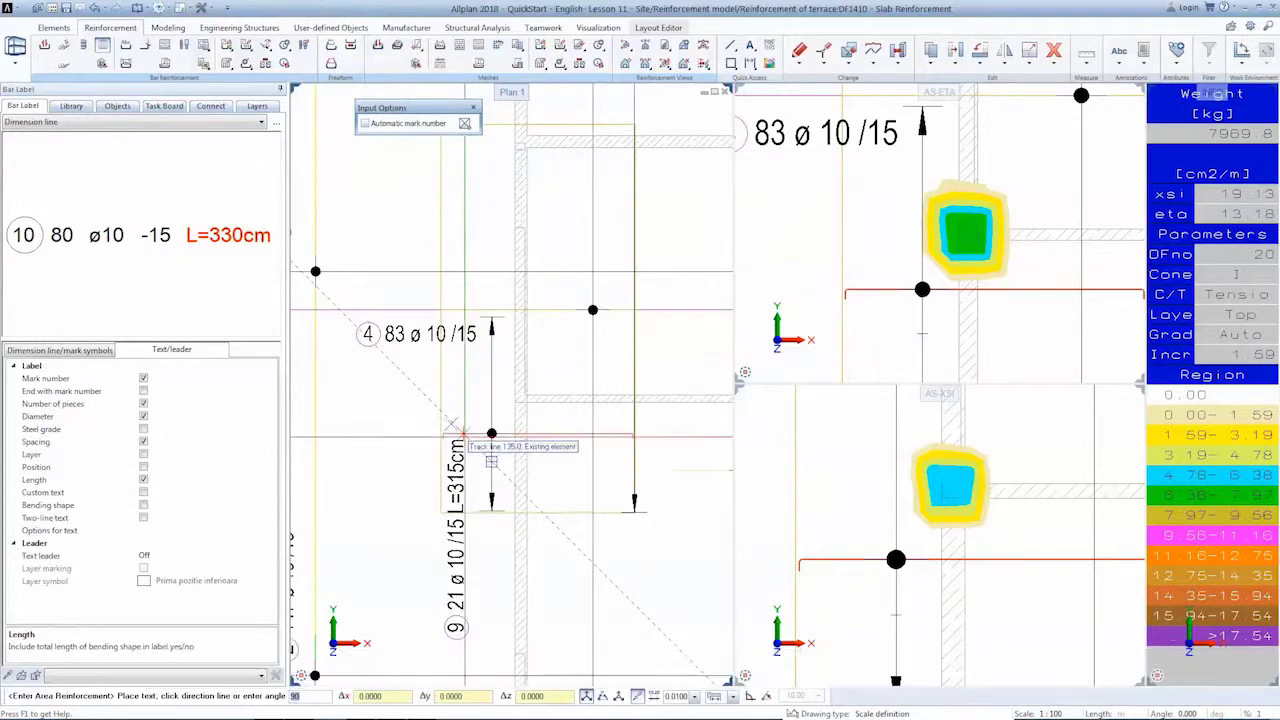
pyautogui.click(546, 424)
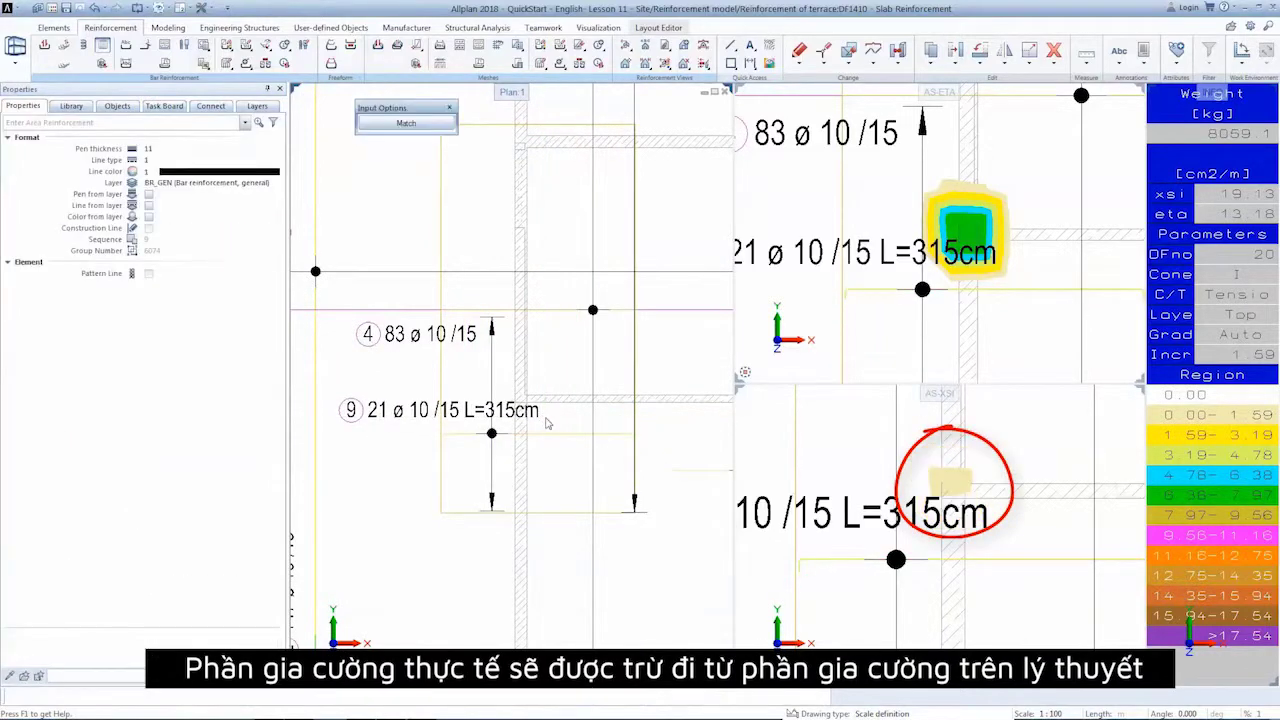
pyautogui.moveTo(546, 424); pyautogui.dragTo(555, 434, button='middle')
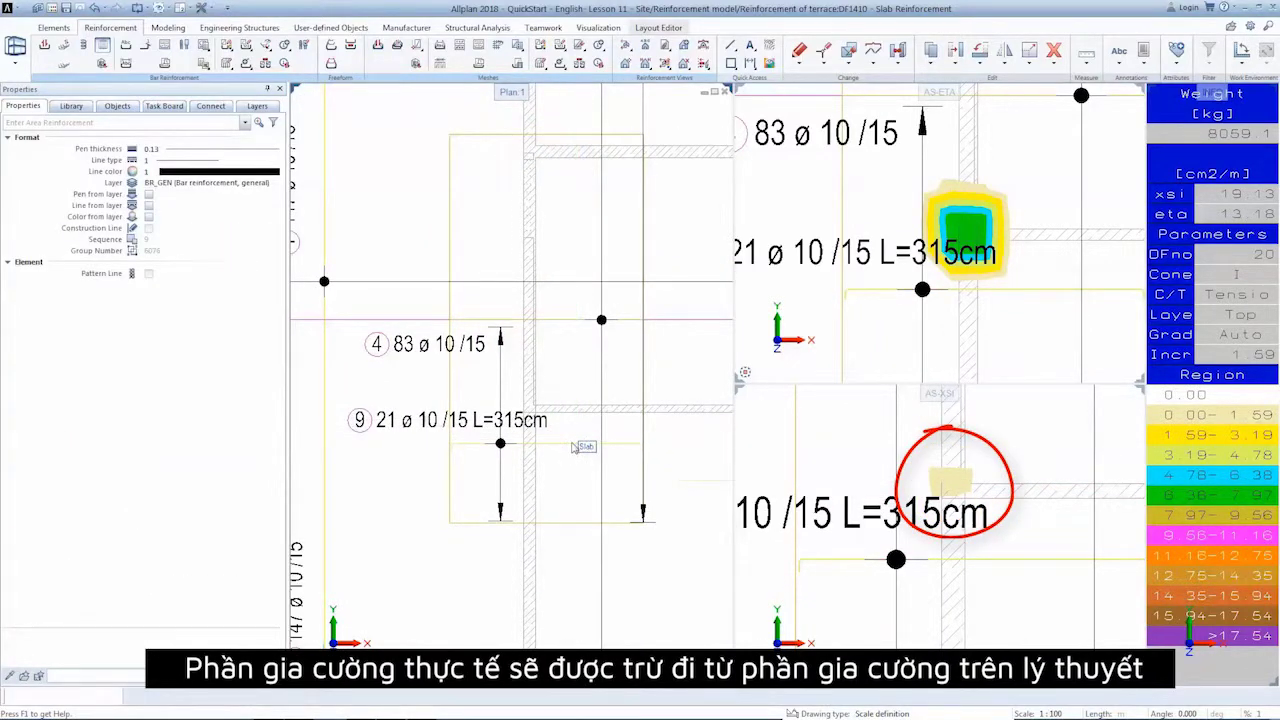
pyautogui.press('Escape')
# Change zone 9's bar diameter to 14 mm via Modify Placement Parameters.
pyautogui.rightClick(572, 453)
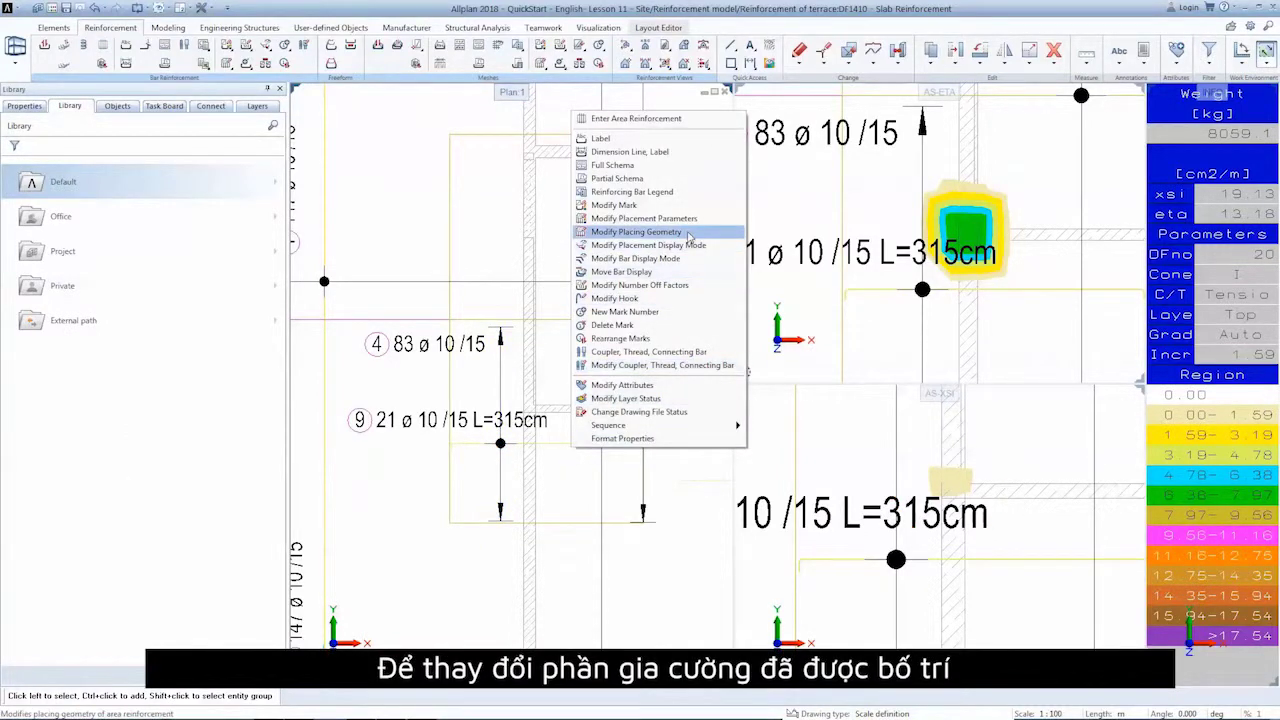
pyautogui.click(644, 218)
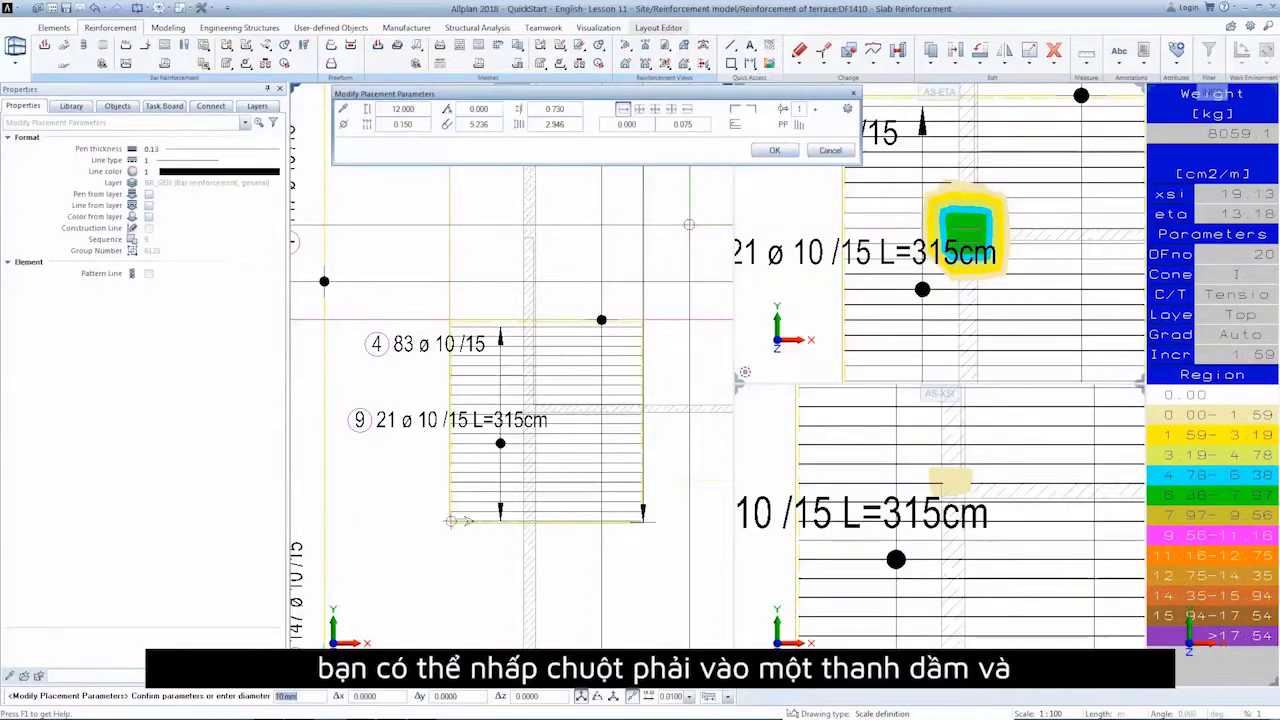
pyautogui.click(344, 124)
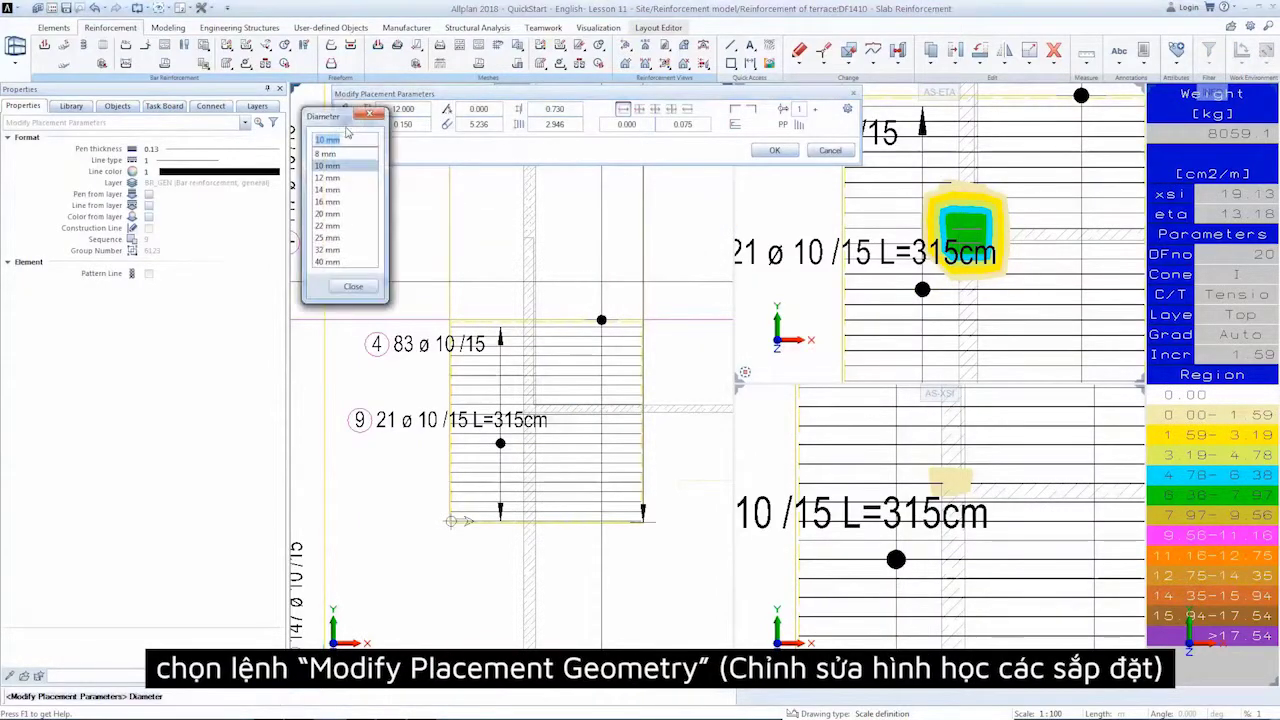
pyautogui.click(344, 190)
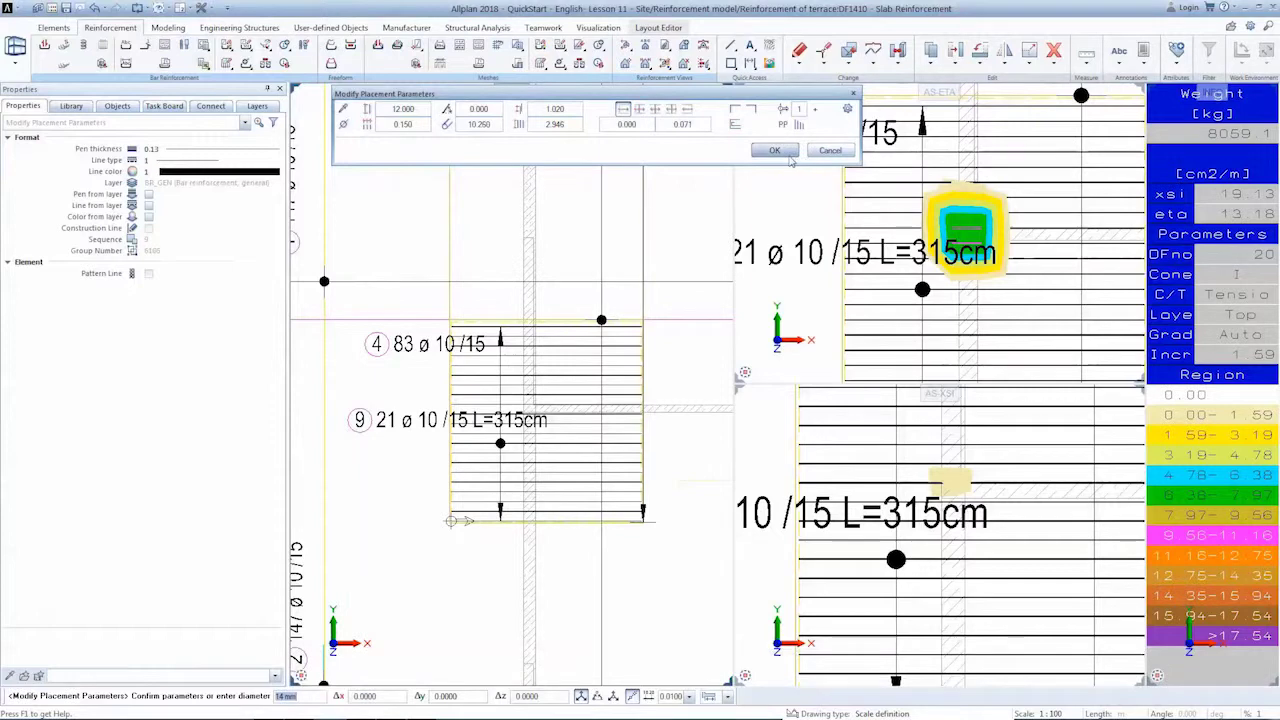
pyautogui.click(775, 151)
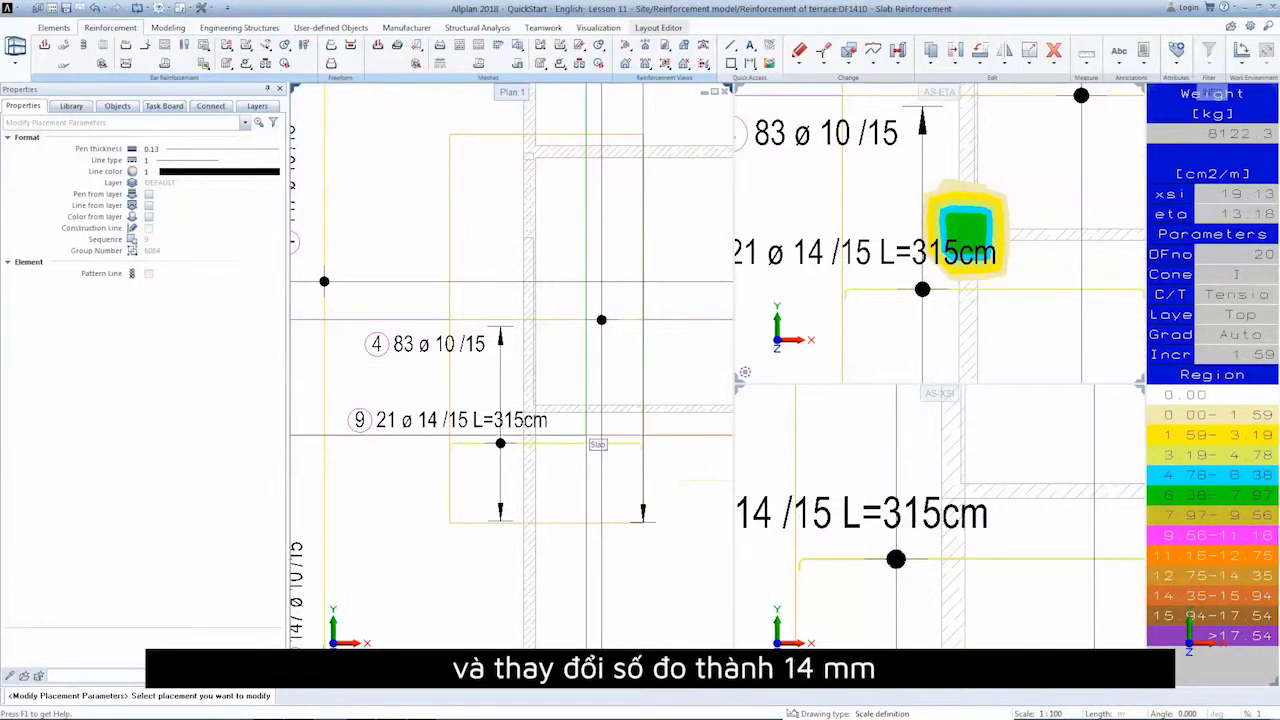
# Add rotated 20 ø14/15 L=329cm bars matched to the slab outline and label them 10.
pyautogui.rightClick(572, 443)
pyautogui.click(648, 117)
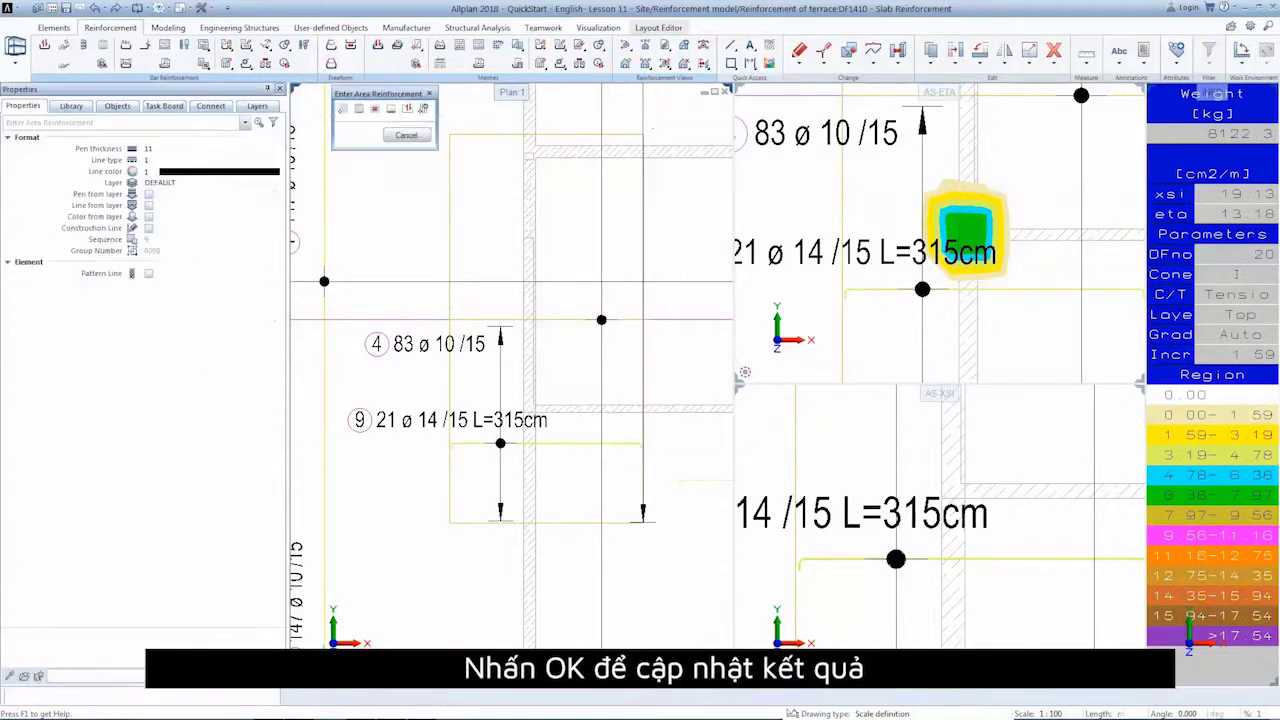
pyautogui.click(357, 108)
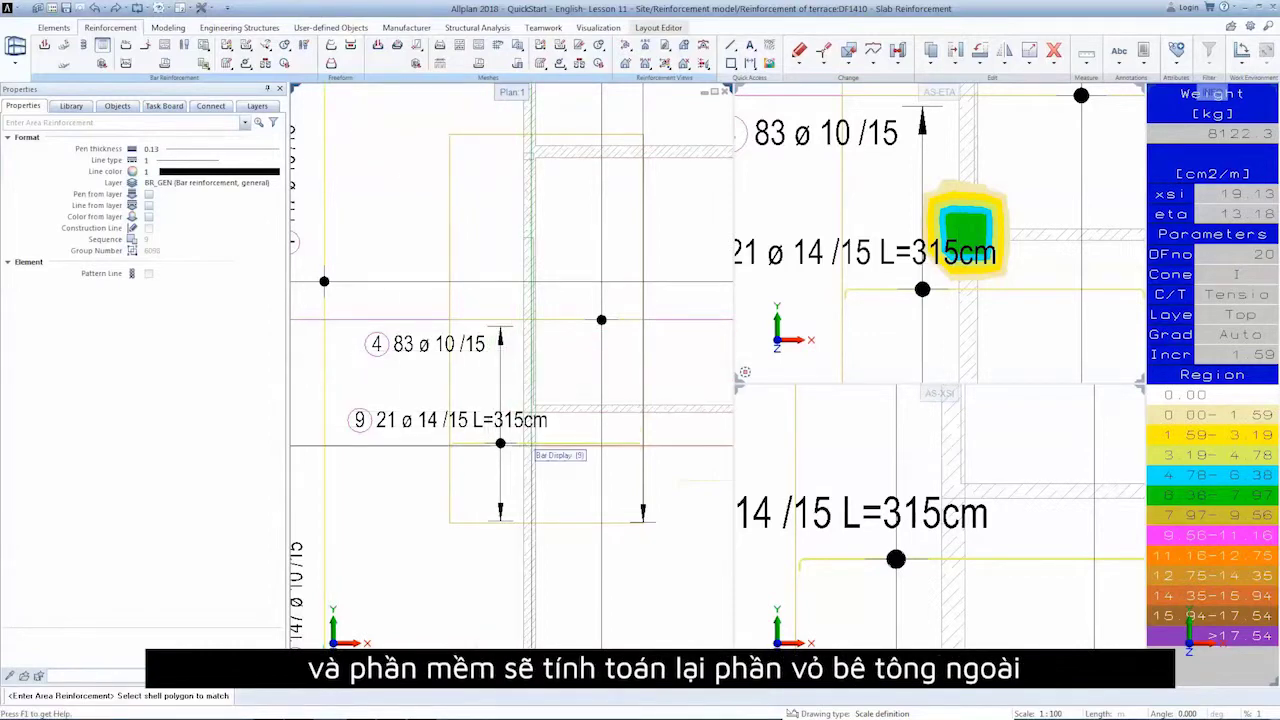
pyautogui.click(560, 447)
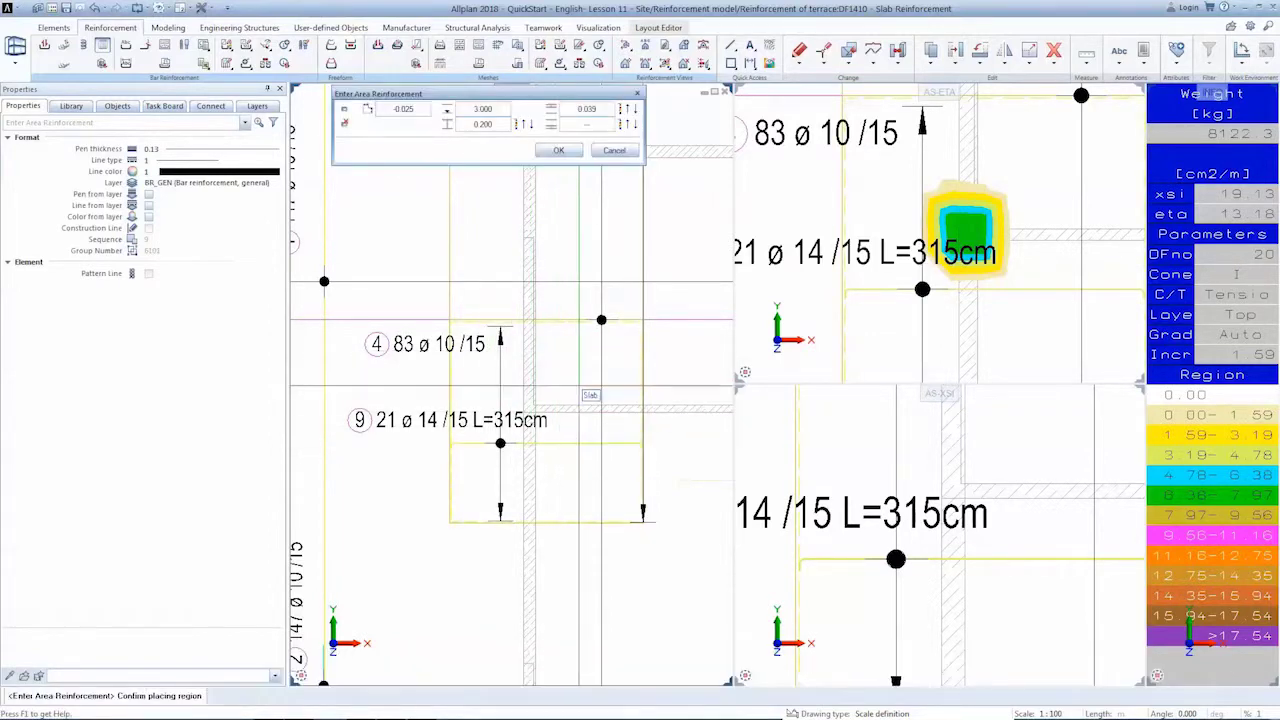
pyautogui.click(559, 150)
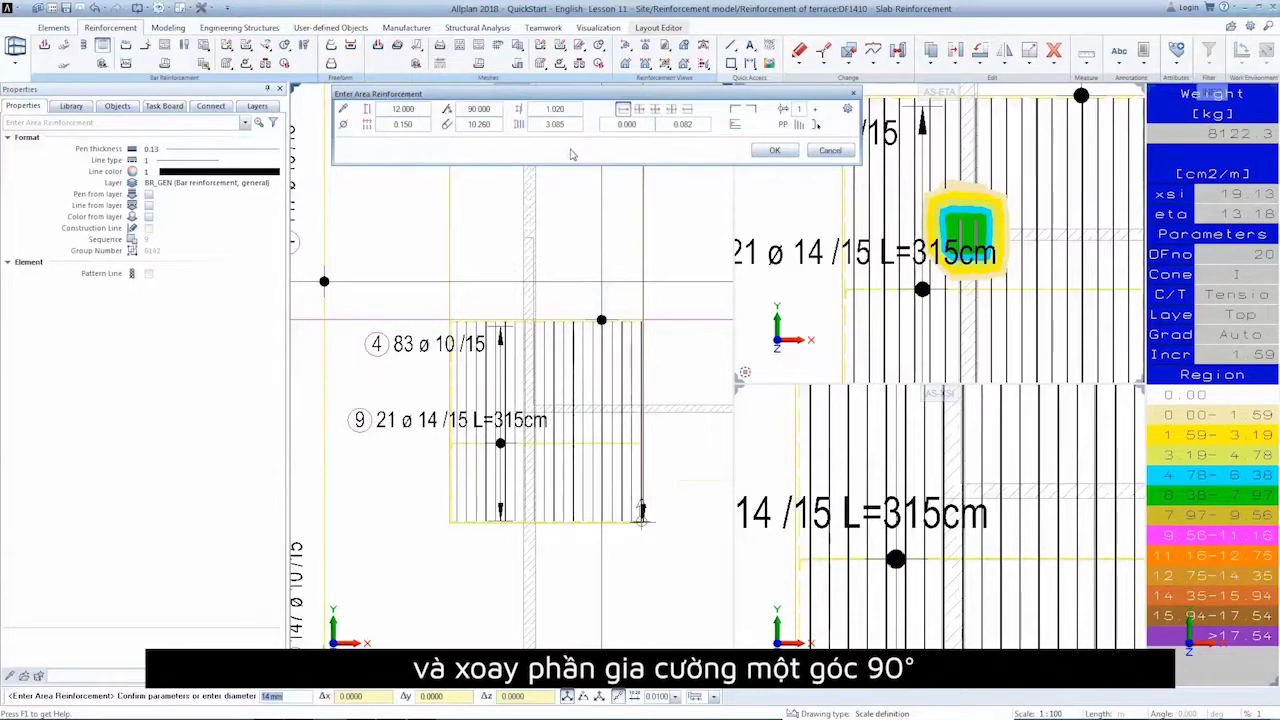
pyautogui.click(774, 150)
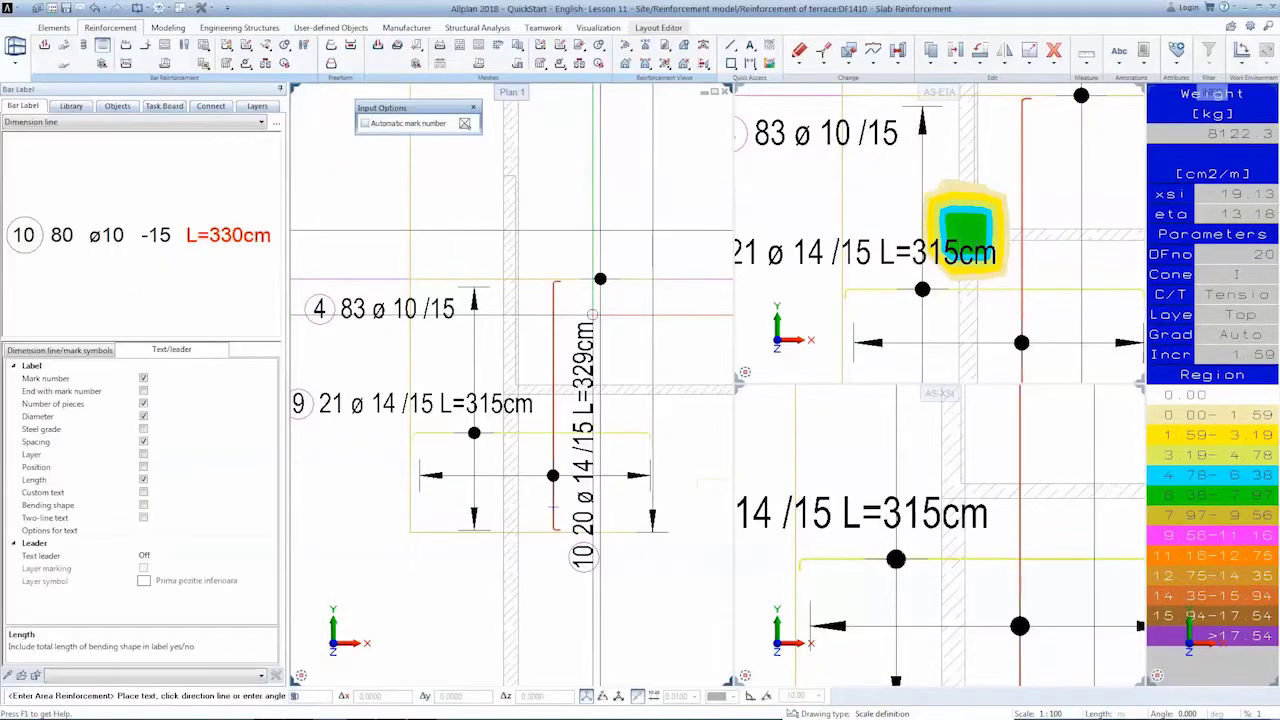
pyautogui.click(592, 314)
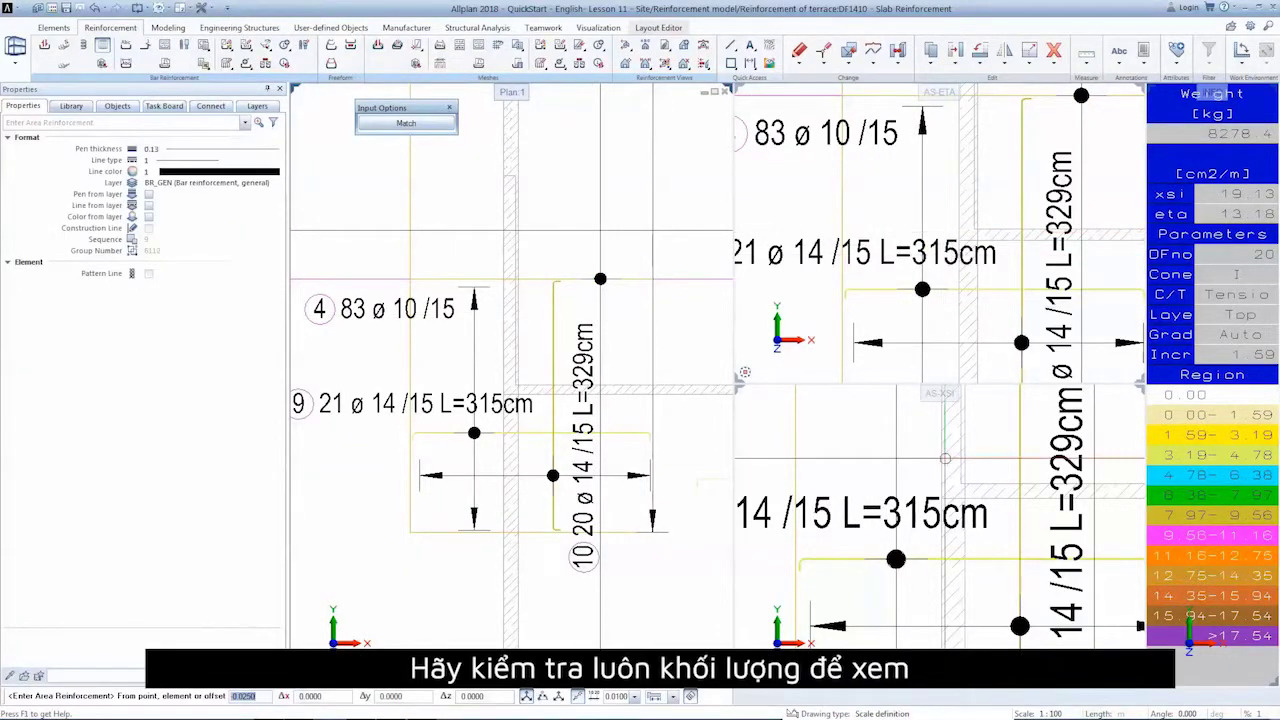
pyautogui.scroll(-2, 578, 398)
pyautogui.scroll(-3, 578, 398)
# Orbit the reinforced building's 3D perspective view shown beside the slab plan and bar schedule.
pyautogui.scroll(-1, 578, 398)
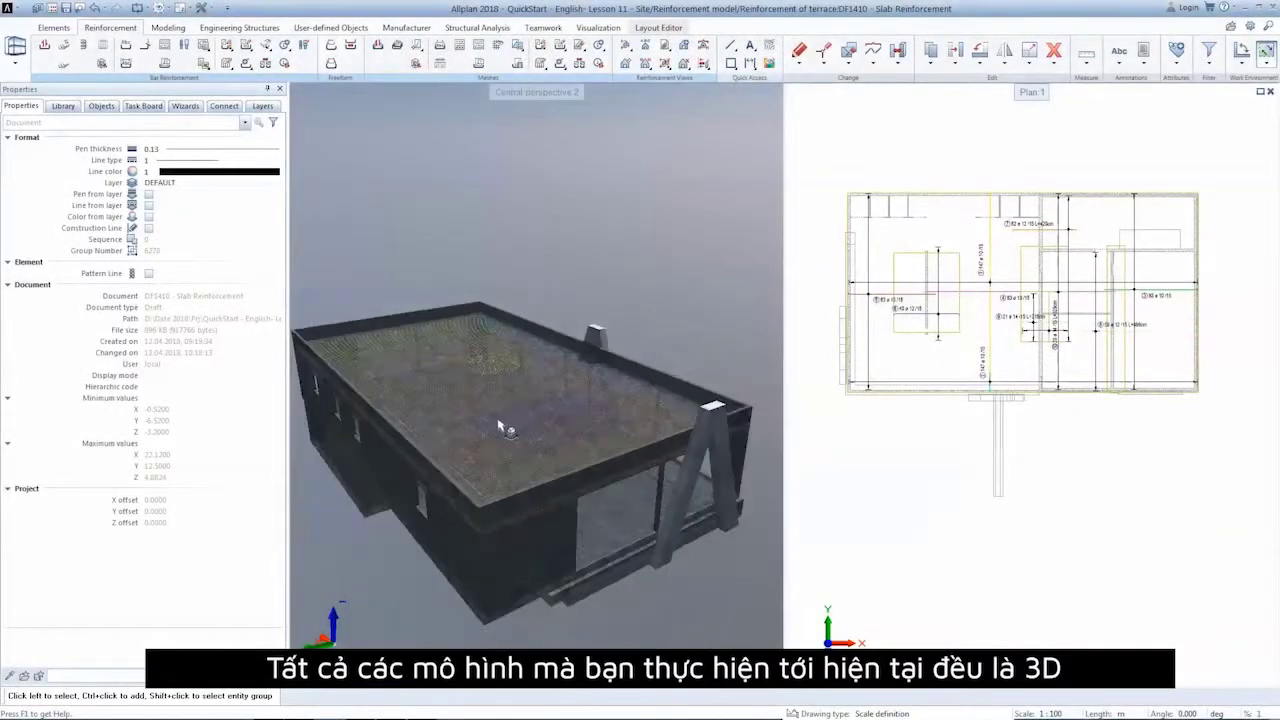
pyautogui.moveTo(673, 428)
pyautogui.mouseDown()
pyautogui.moveTo(604, 348)
pyautogui.moveTo(652, 350)
pyautogui.mouseUp()
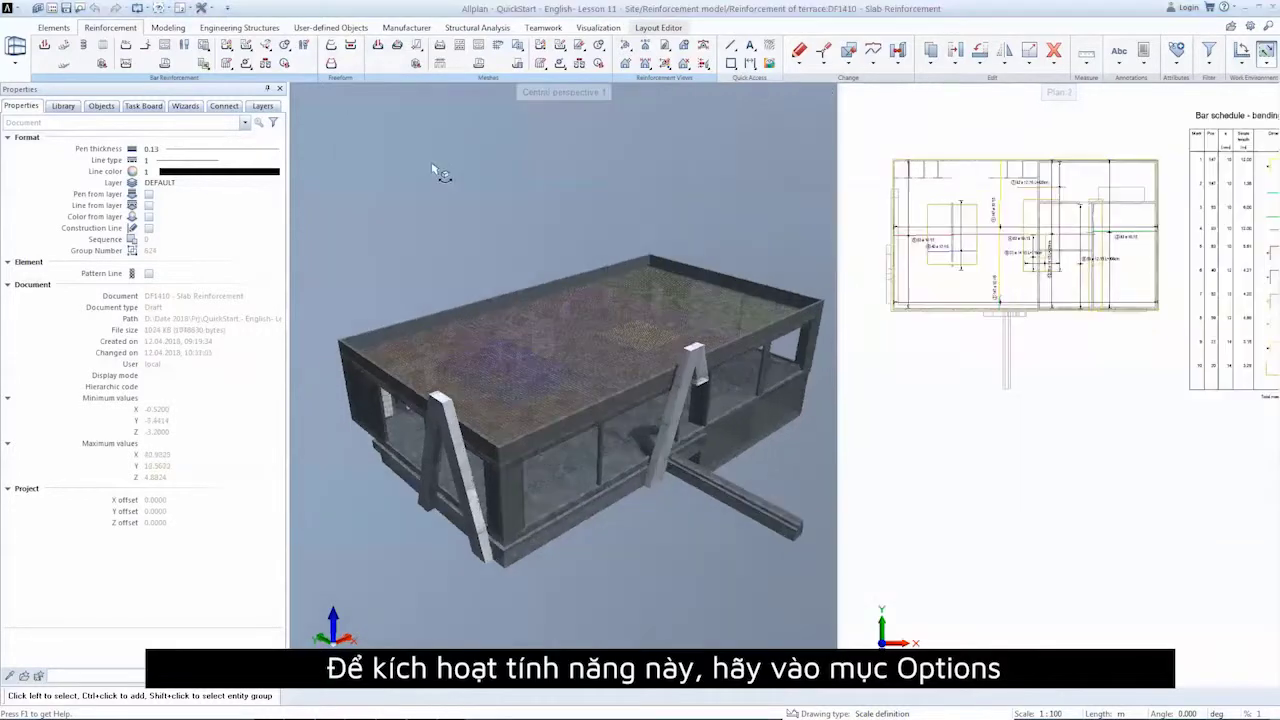
# In the Animation options, set Bar reinforcement to Surface colors from mark numbers.
pyautogui.click(205, 9)
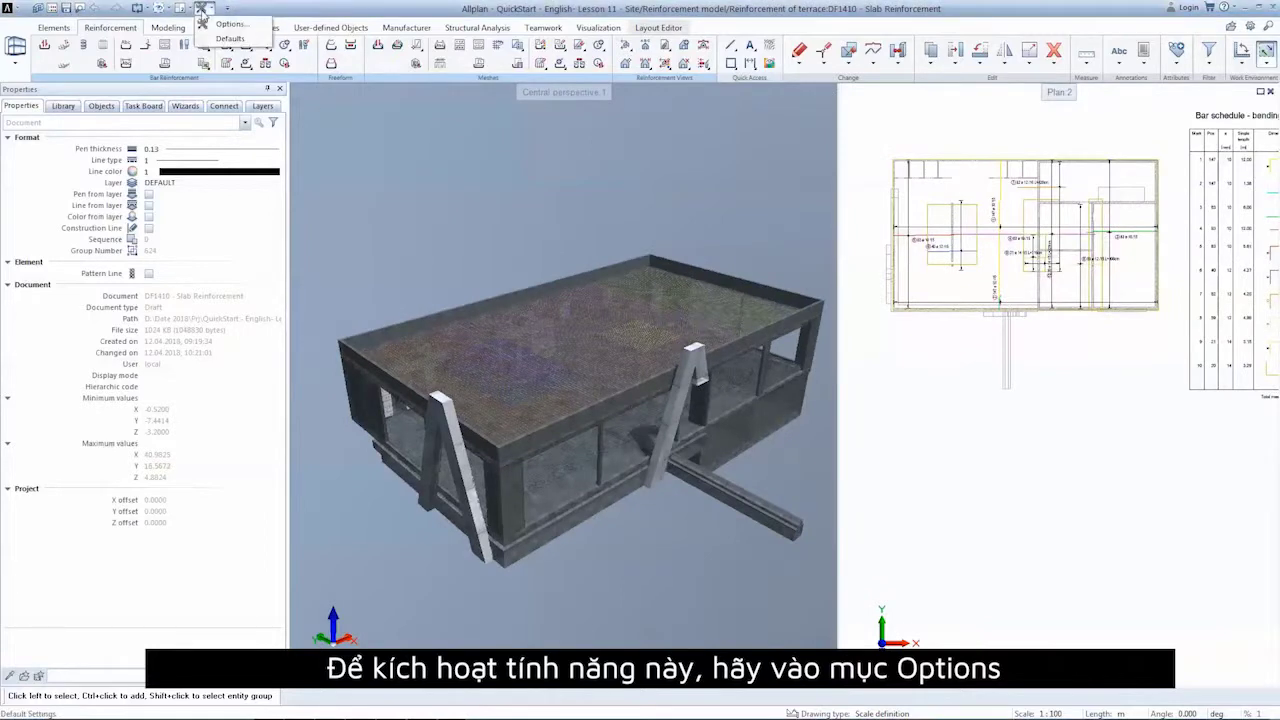
pyautogui.click(230, 25)
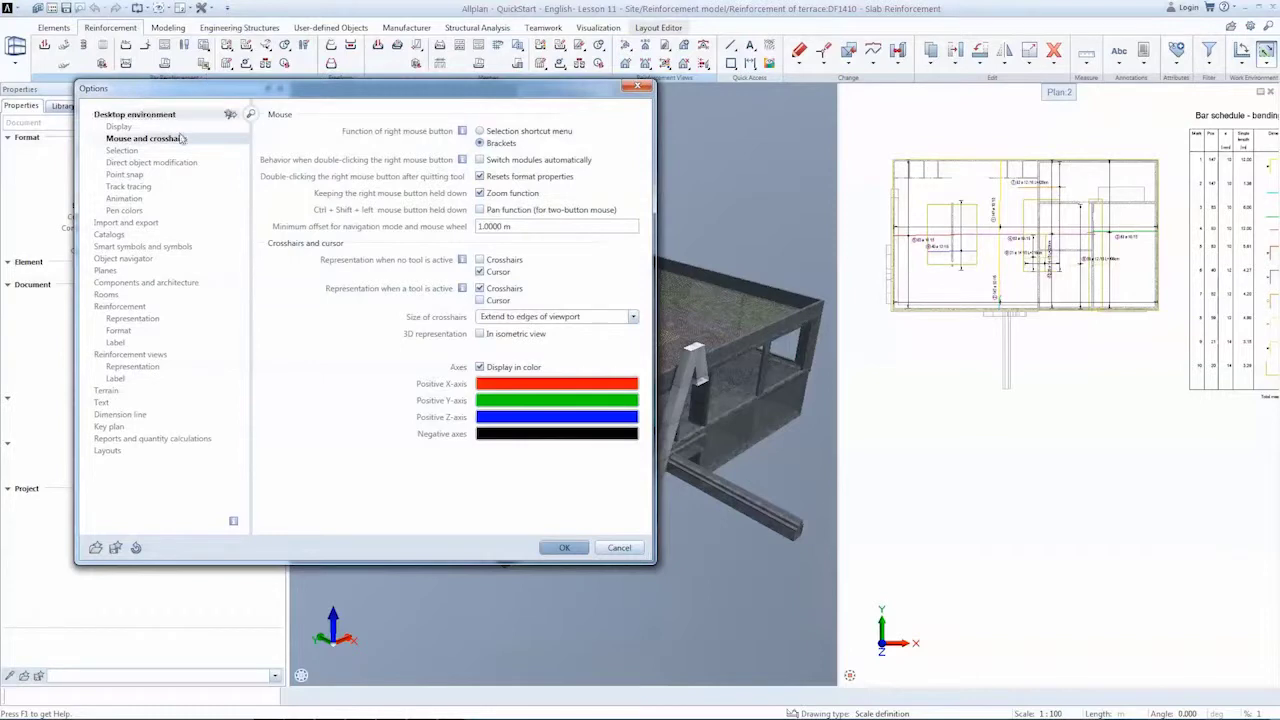
pyautogui.click(153, 199)
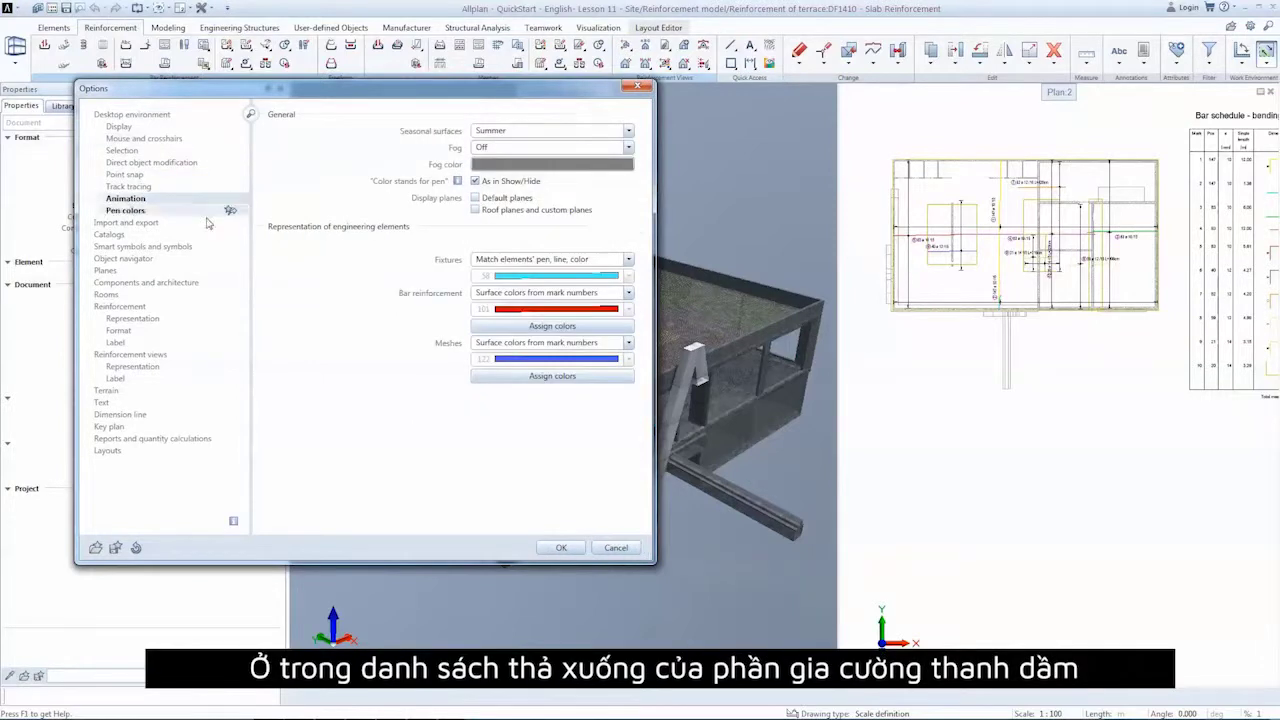
pyautogui.click(605, 294)
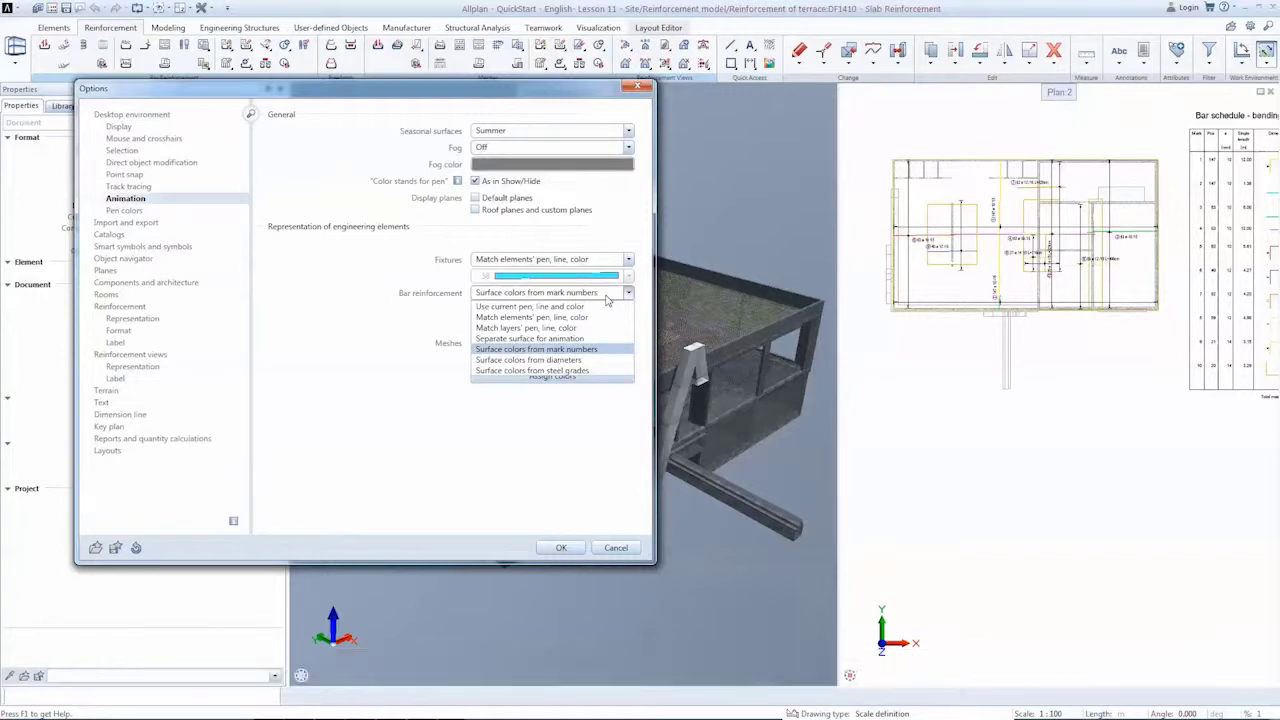
pyautogui.click(619, 350)
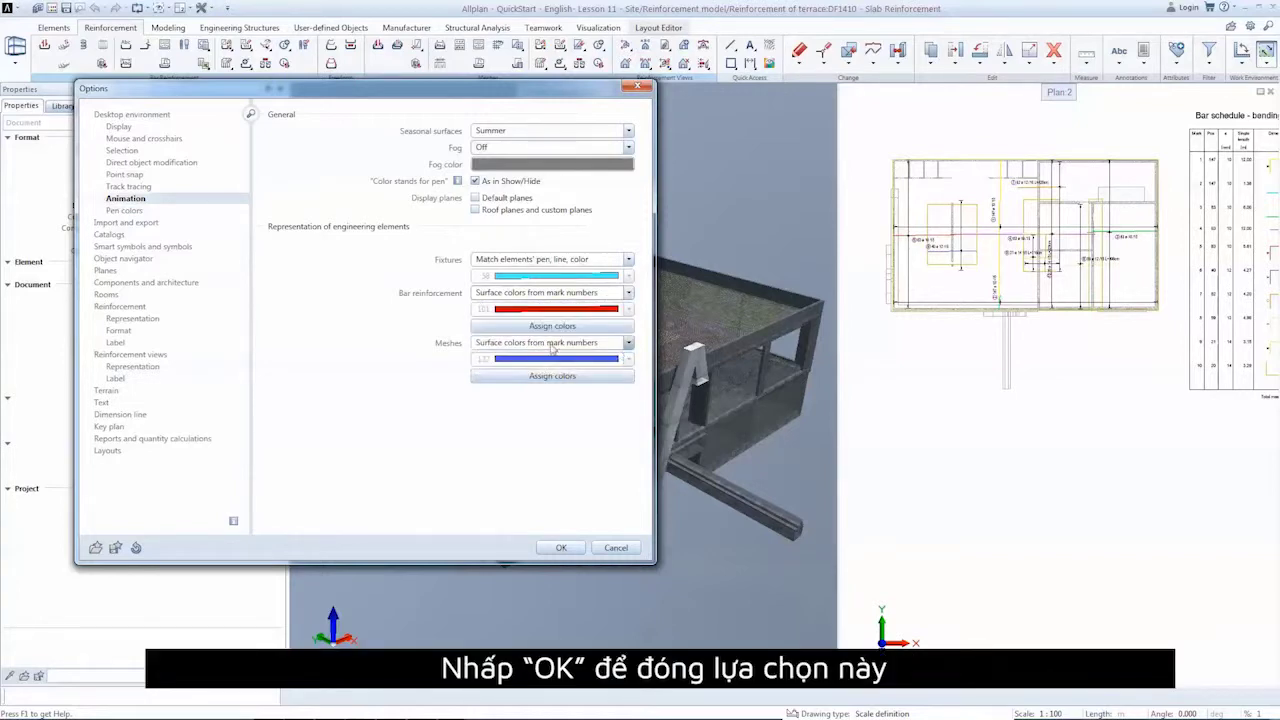
pyautogui.click(561, 548)
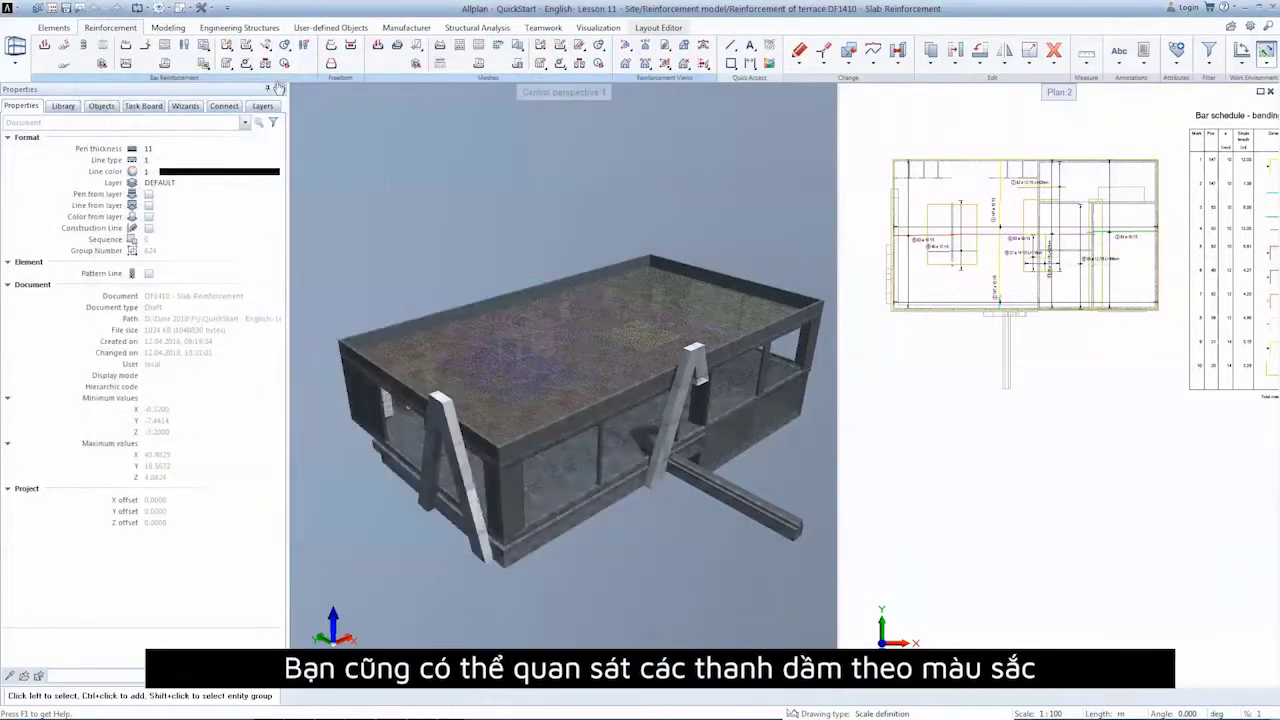
# Enable Colored reinforcement in plan view in the Show/Hide settings.
pyautogui.click(166, 11)
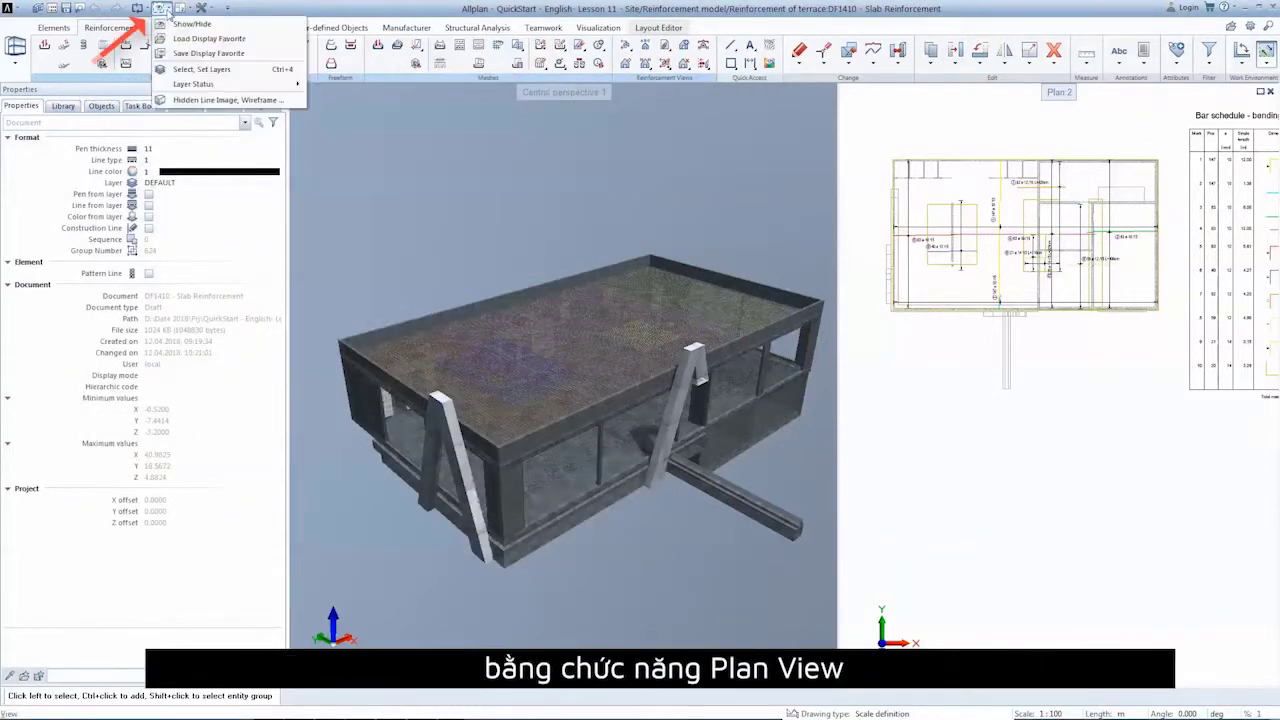
pyautogui.click(203, 24)
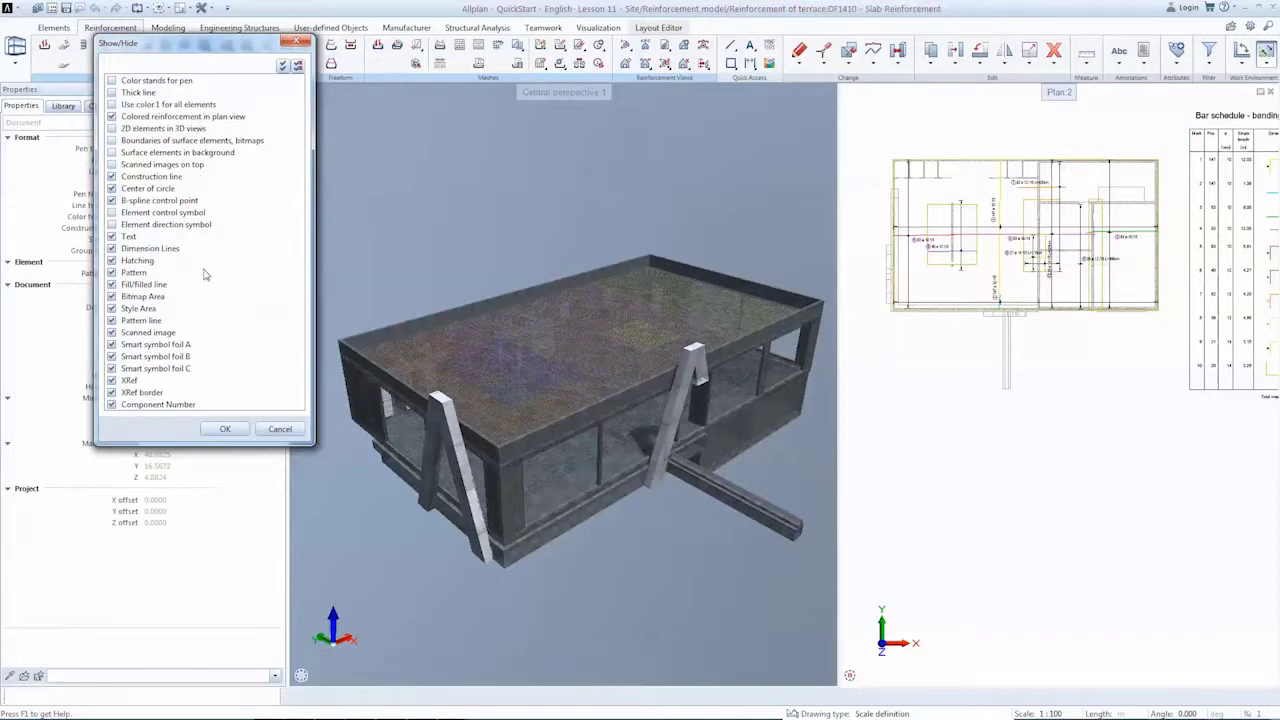
pyautogui.click(224, 427)
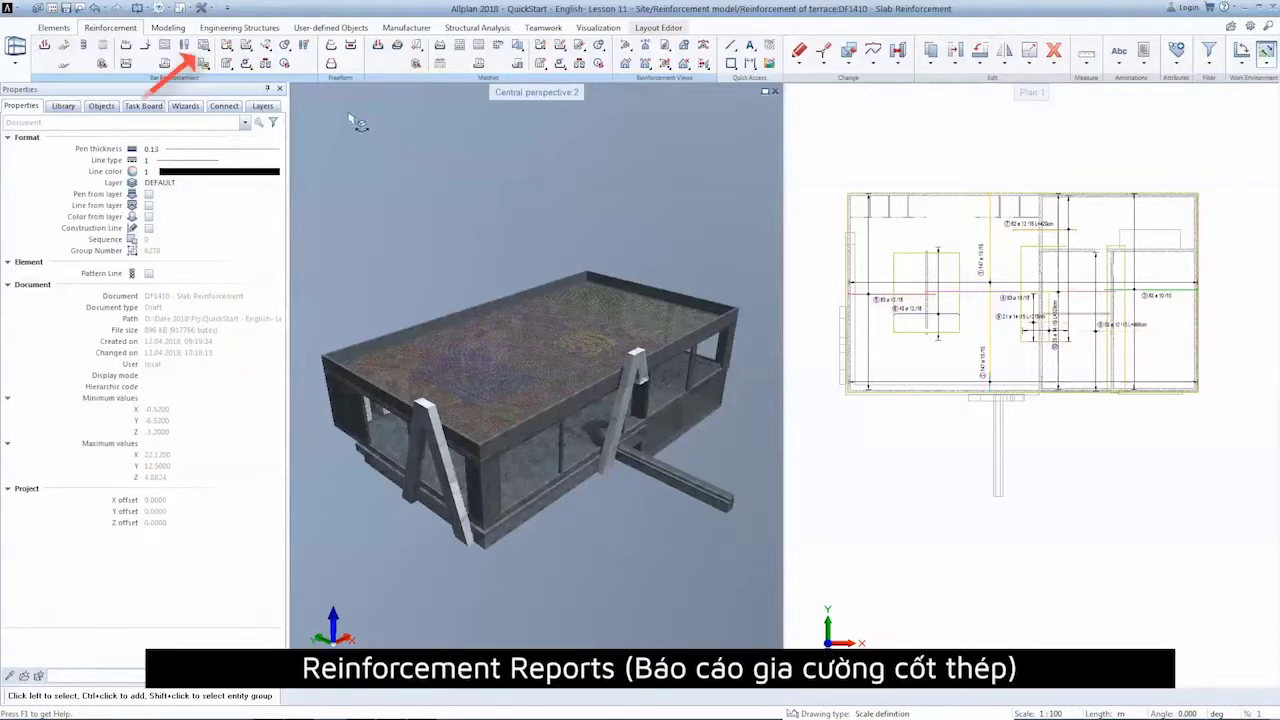
# Place the '40 Bar schedule - bending shapes' legend beside the slab plan.
pyautogui.click(204, 48)
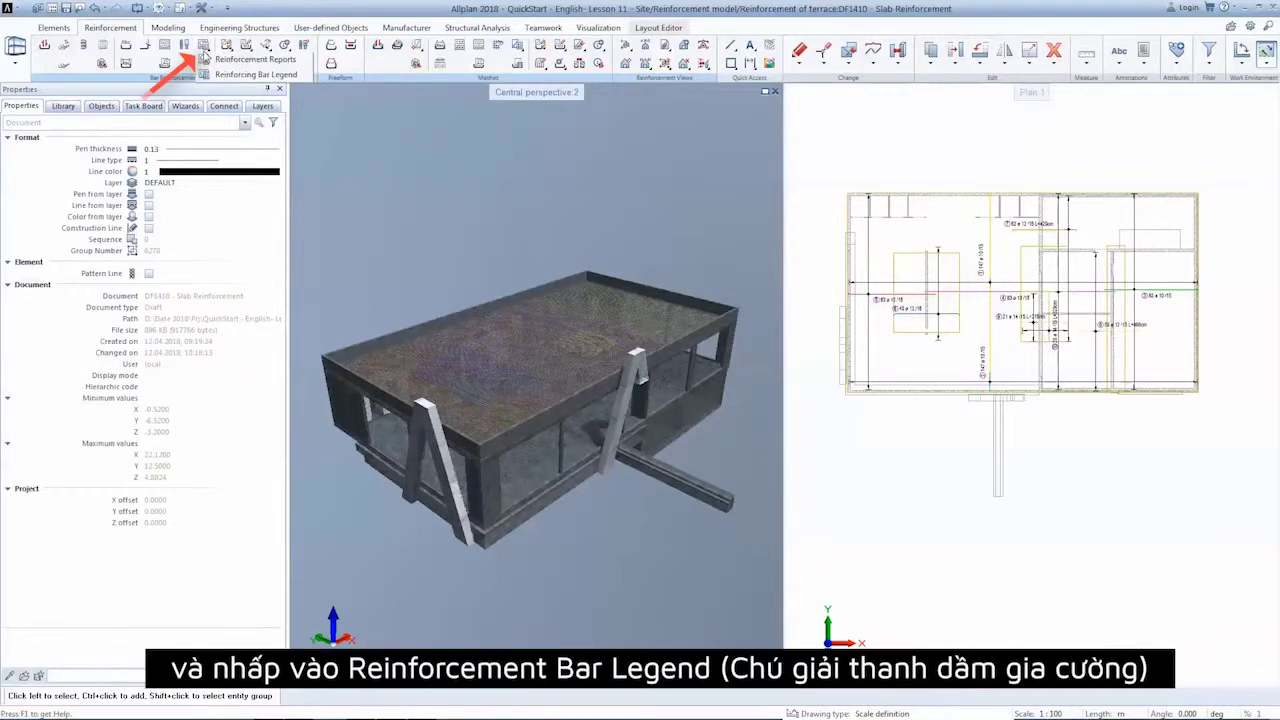
pyautogui.click(215, 78)
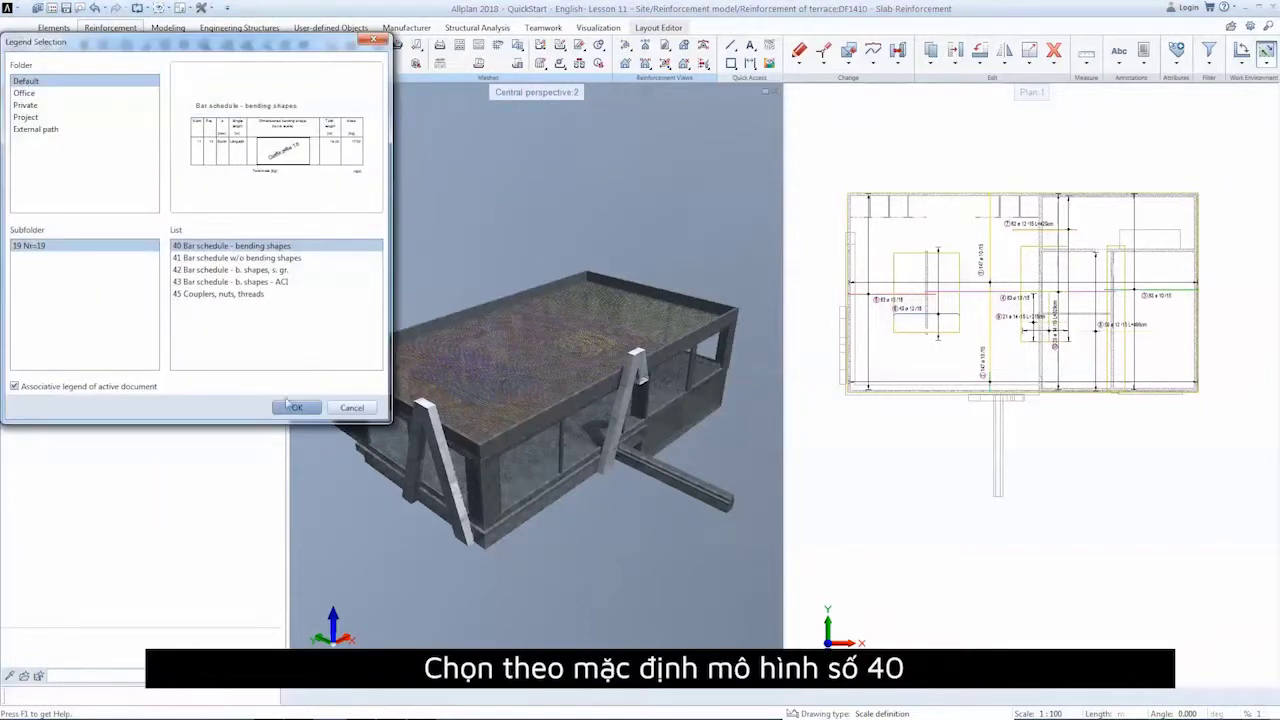
pyautogui.click(292, 407)
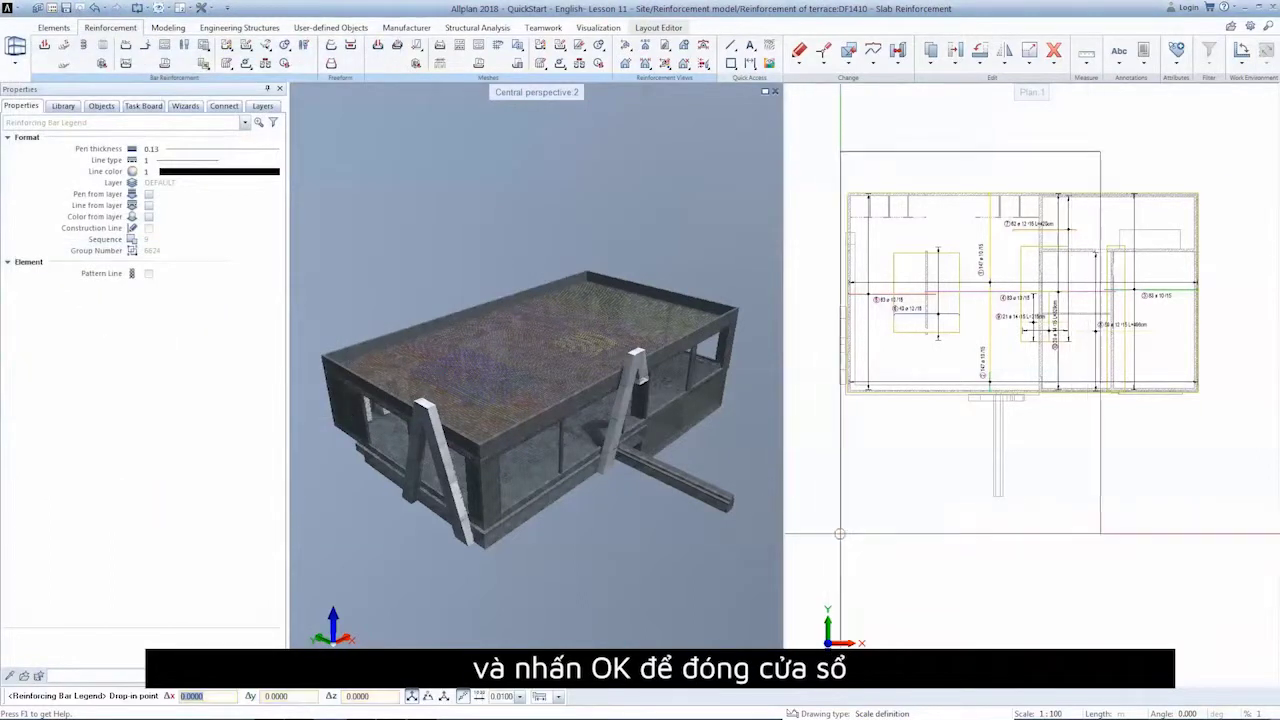
pyautogui.scroll(-2, 840, 533)
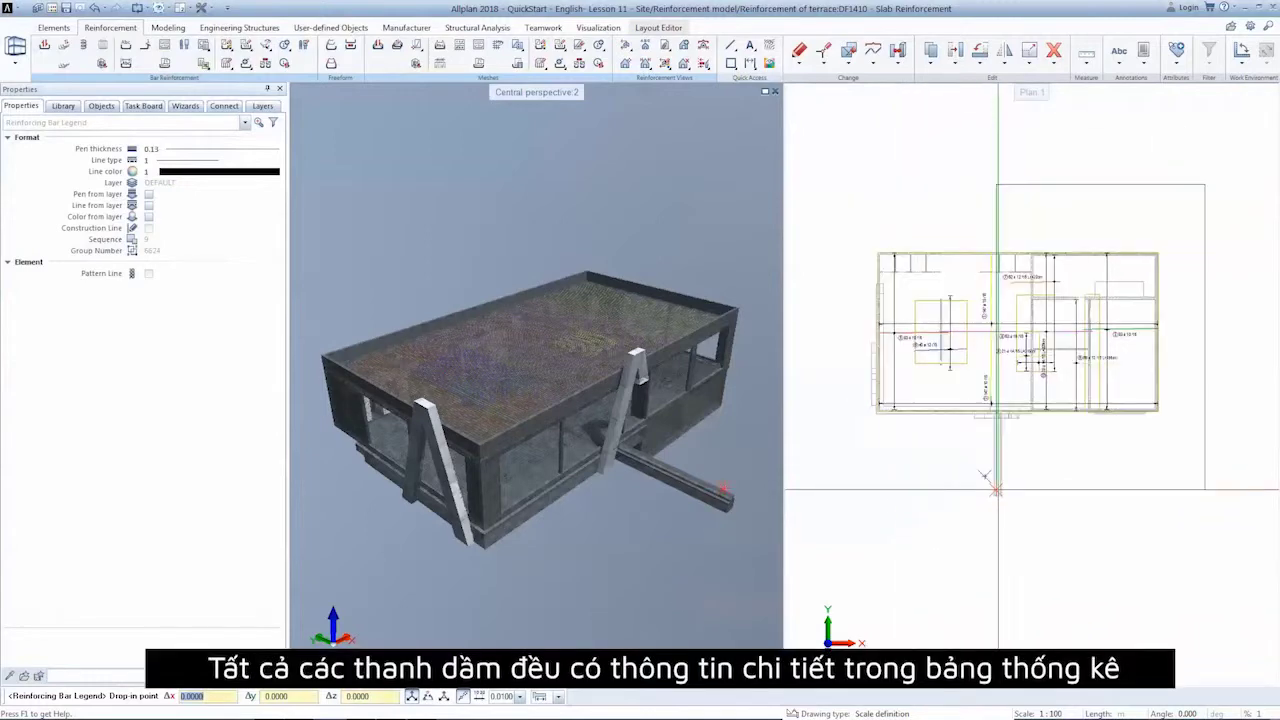
pyautogui.scroll(-2, 1076, 515)
pyautogui.click(1084, 506)
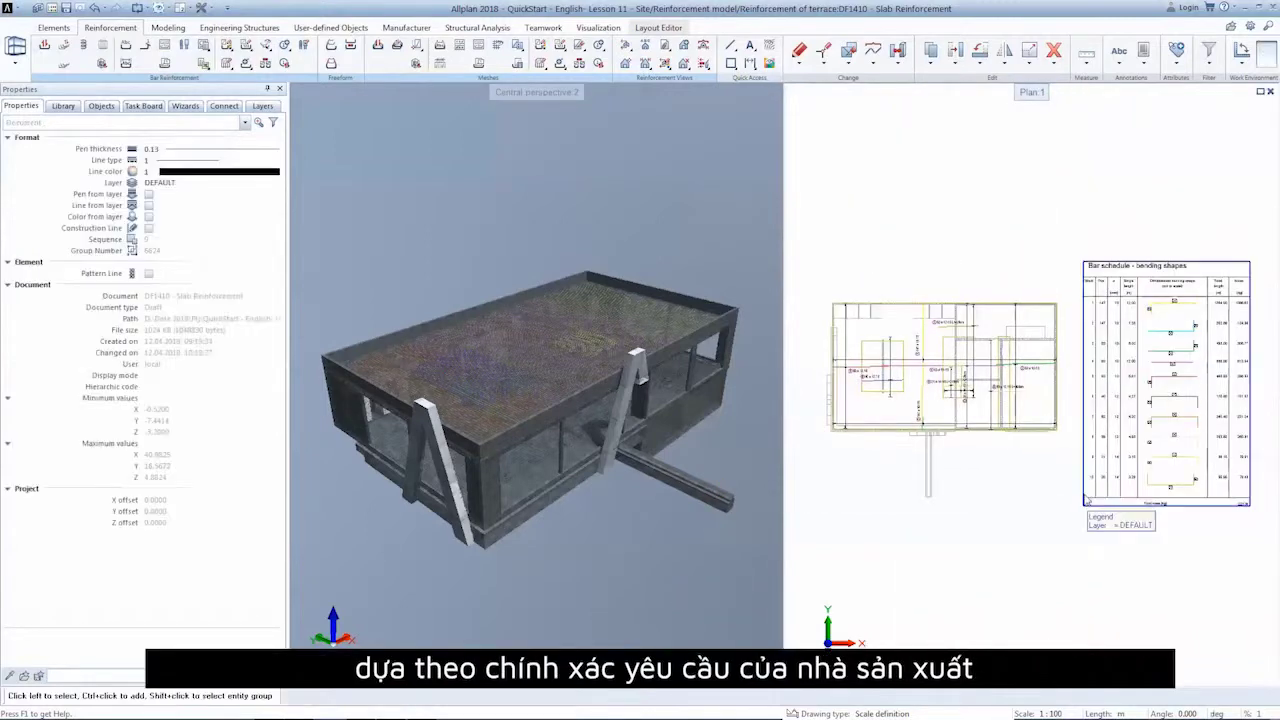
# Zoom and pan to inspect the schedule's ten bar marks totalling 3221.94 kg.
pyautogui.scroll(3, 1247, 506)
pyautogui.scroll(3, 1247, 506)
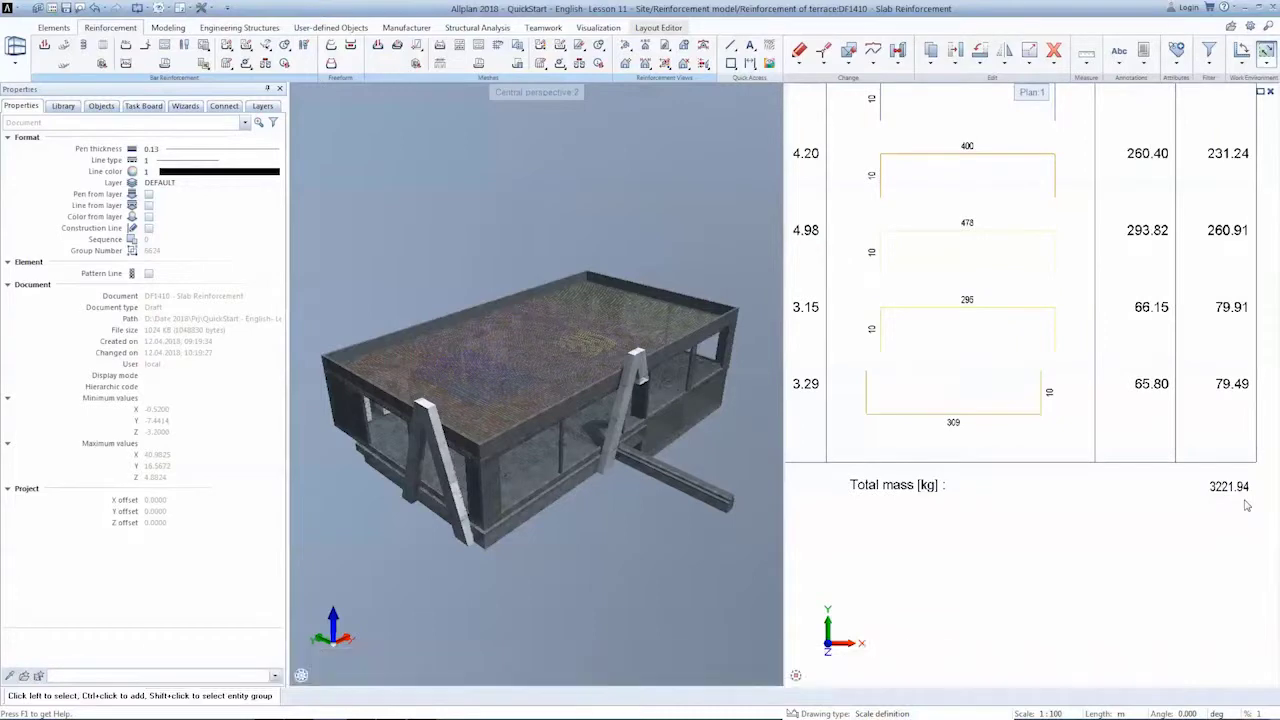
pyautogui.scroll(-1, 1247, 506)
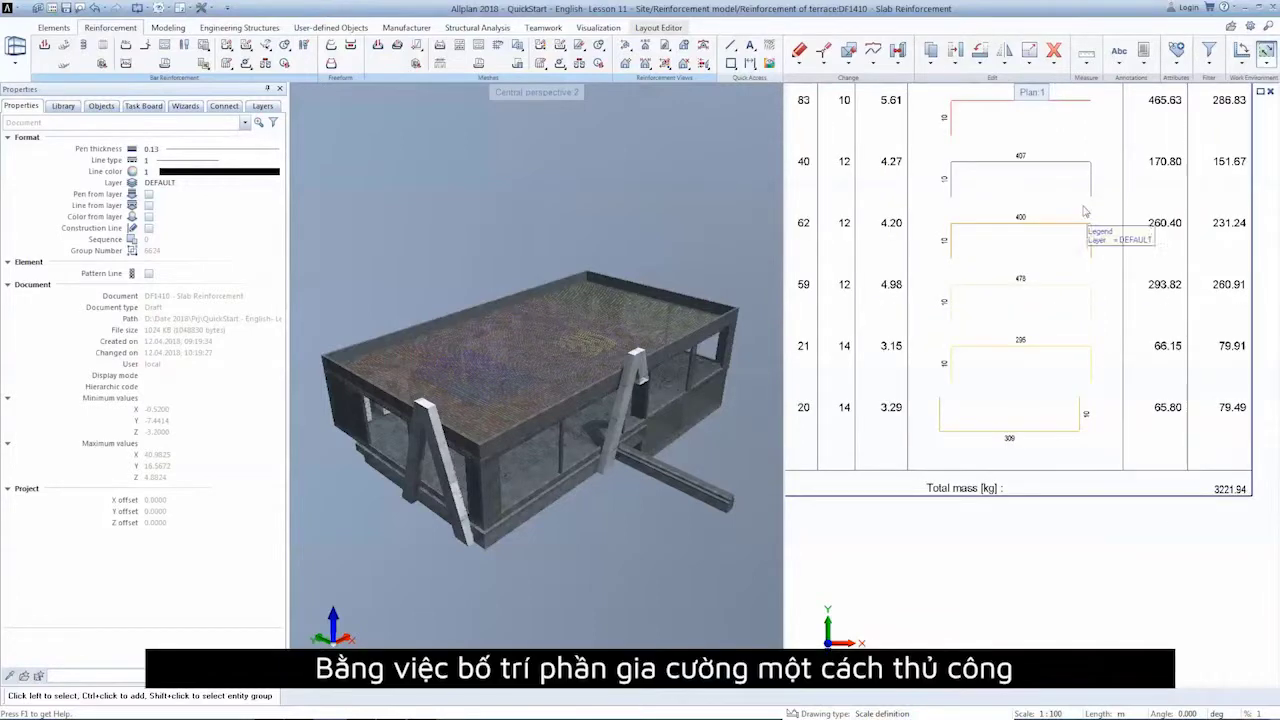
pyautogui.moveTo(1088, 223); pyautogui.dragTo(1121, 566, button='middle')
pyautogui.scroll(-1, 1128, 530)
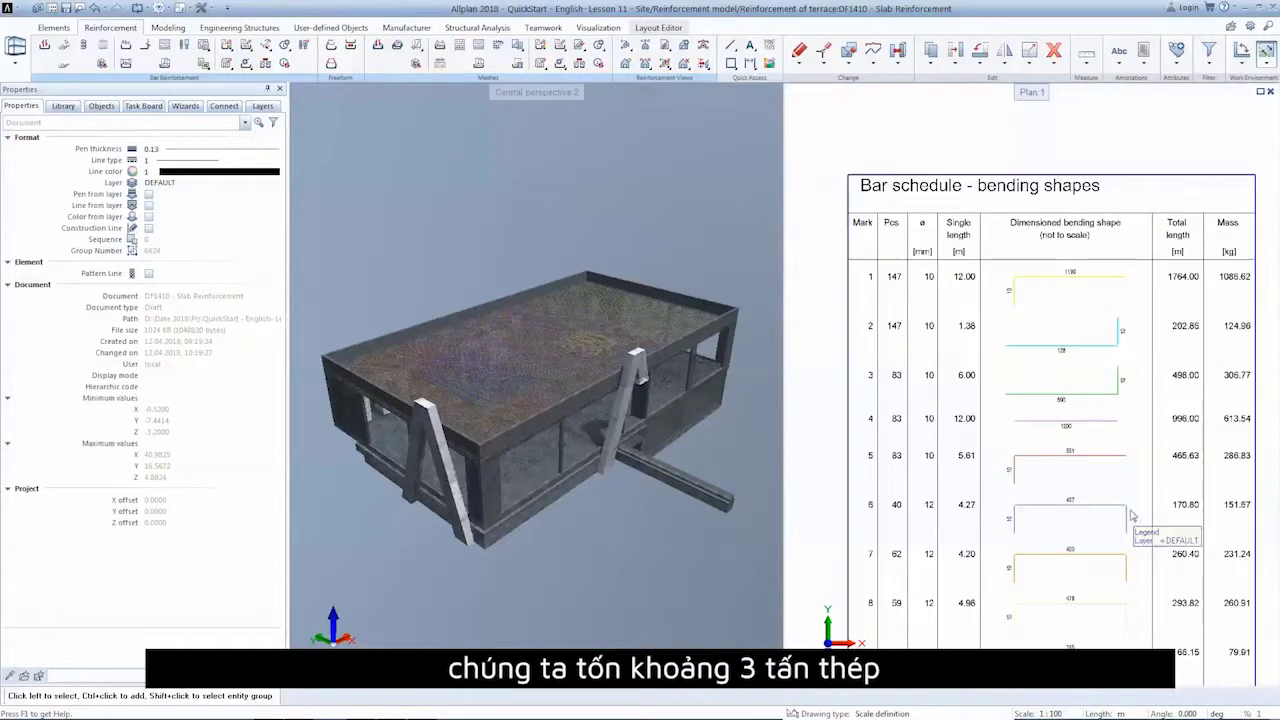
pyautogui.moveTo(1132, 515); pyautogui.dragTo(1128, 450, button='middle')
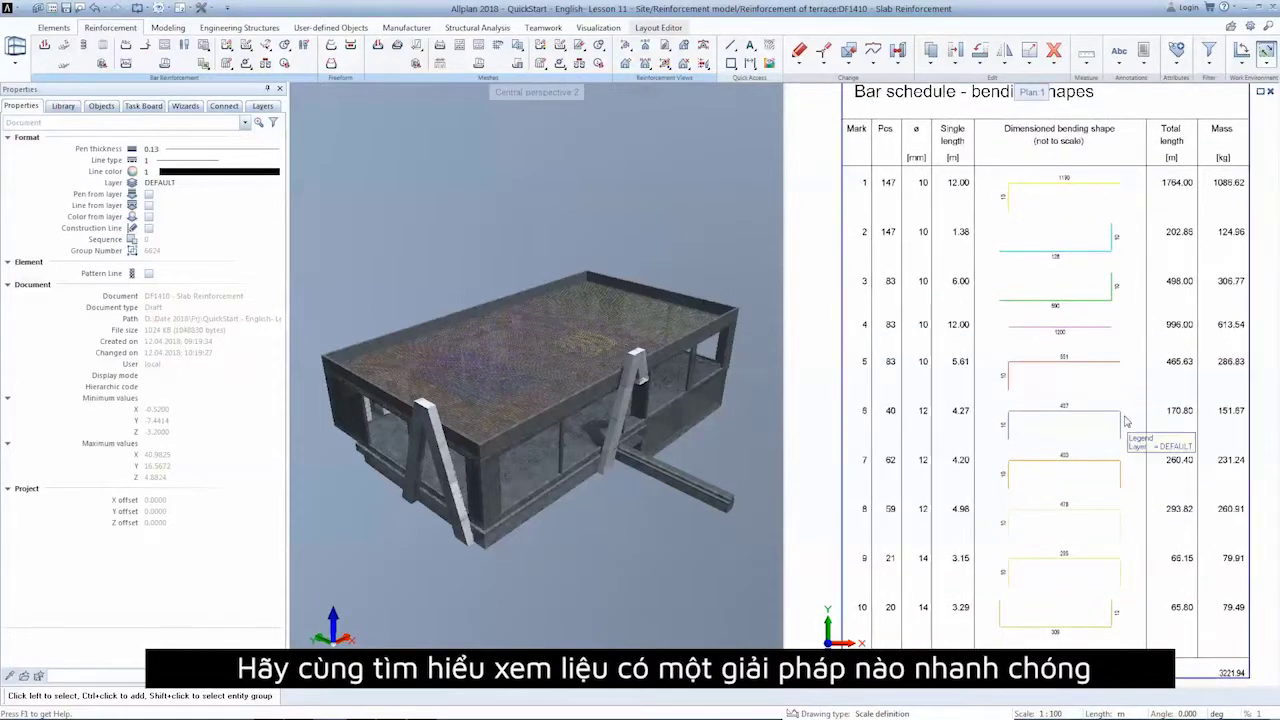
pyautogui.scroll(-1, 1125, 415)
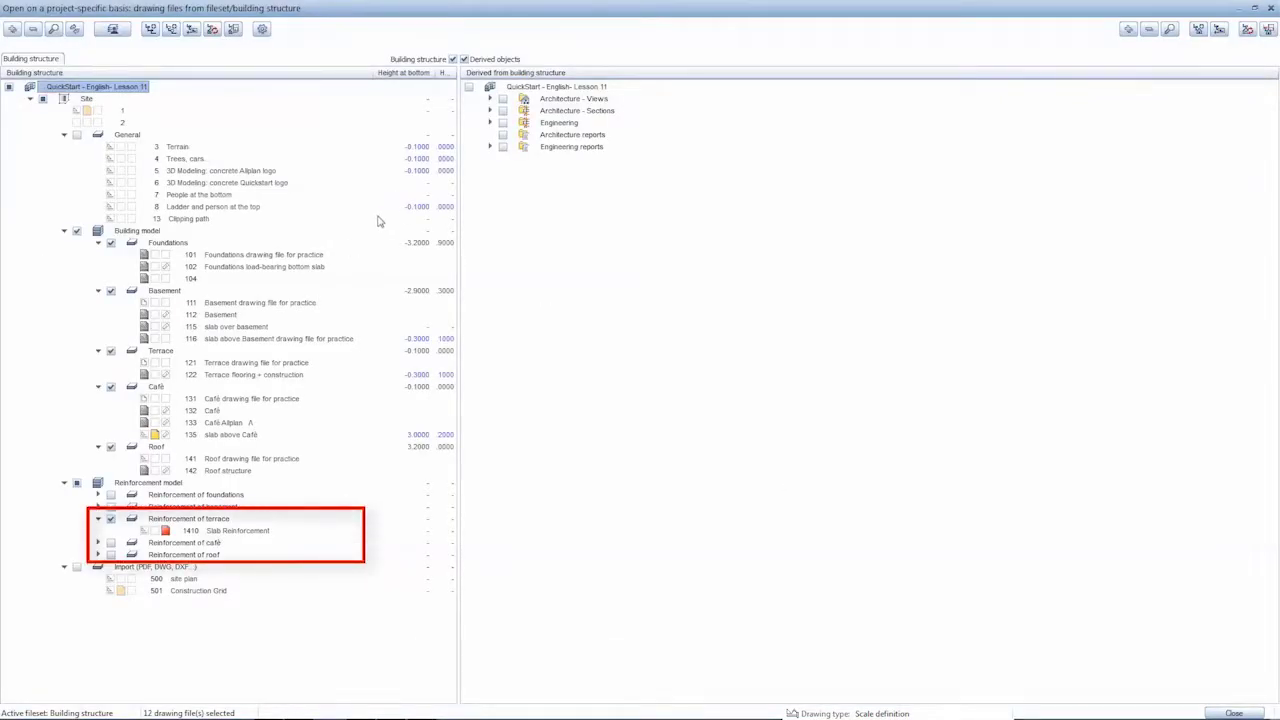
# Assign new drawing file 1411 under Reinforcement of terrace and open it.
pyautogui.rightClick(209, 520)
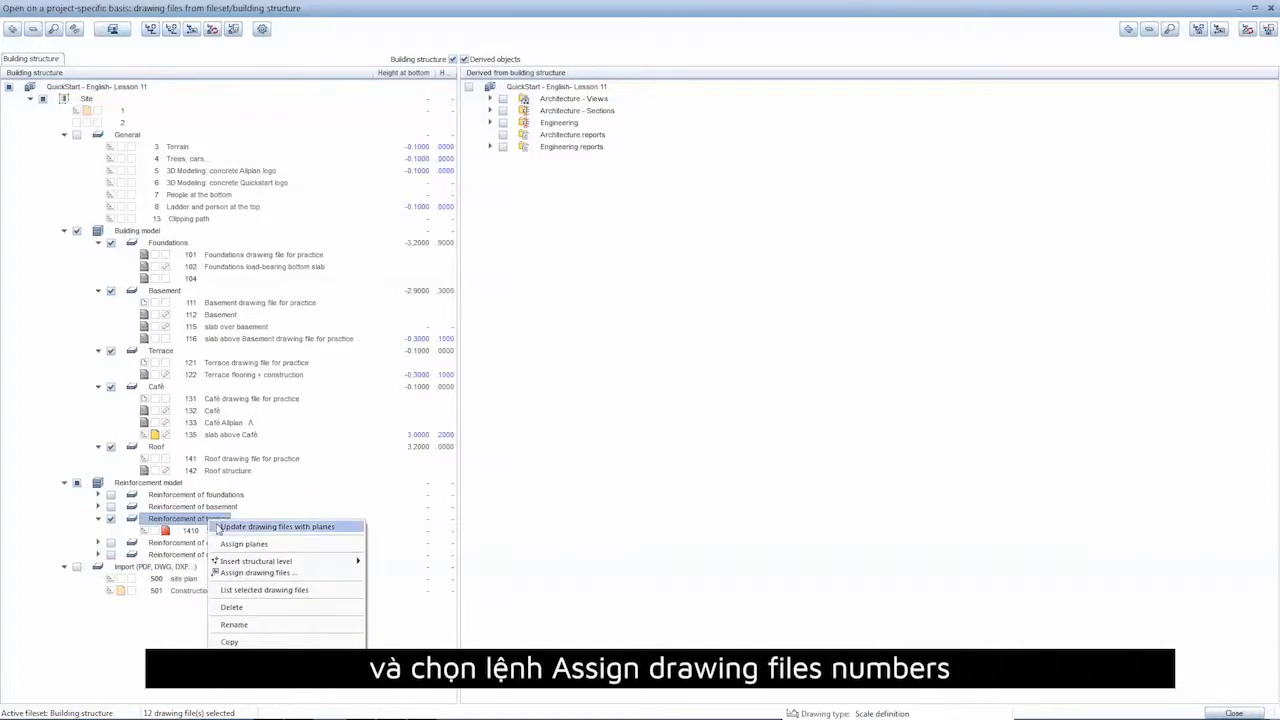
pyautogui.moveTo(256, 561)
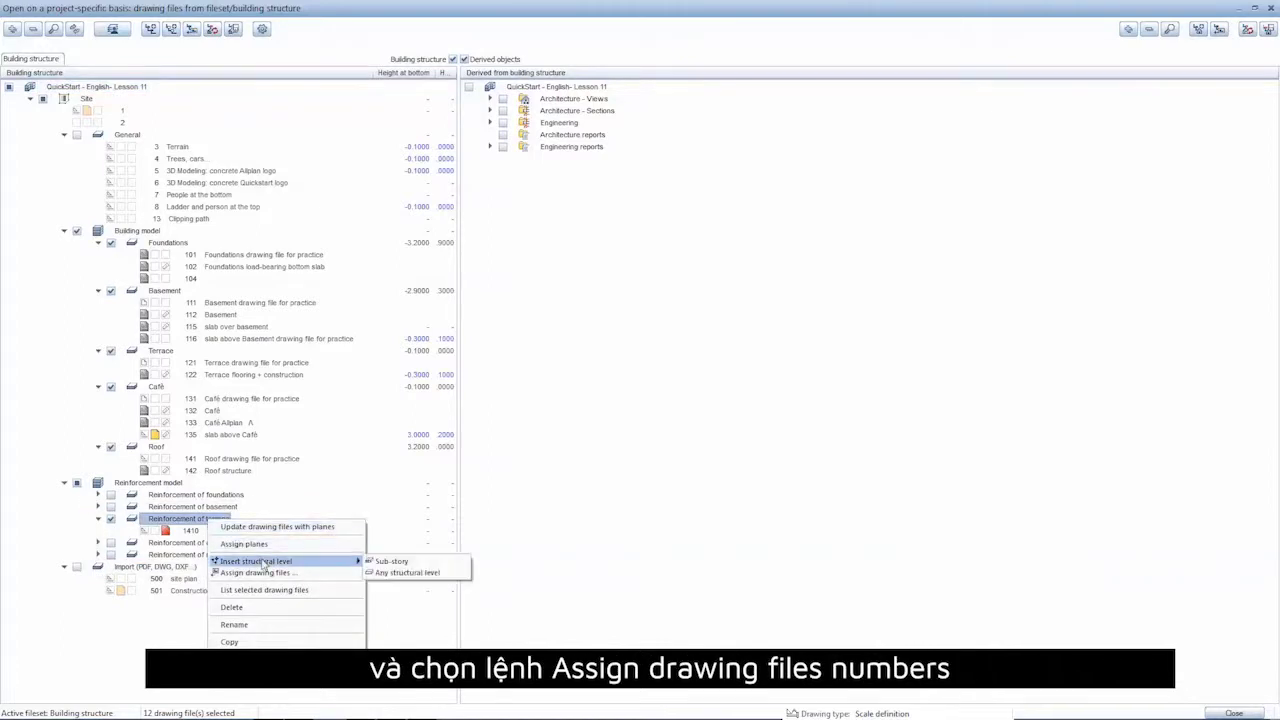
pyautogui.click(269, 572)
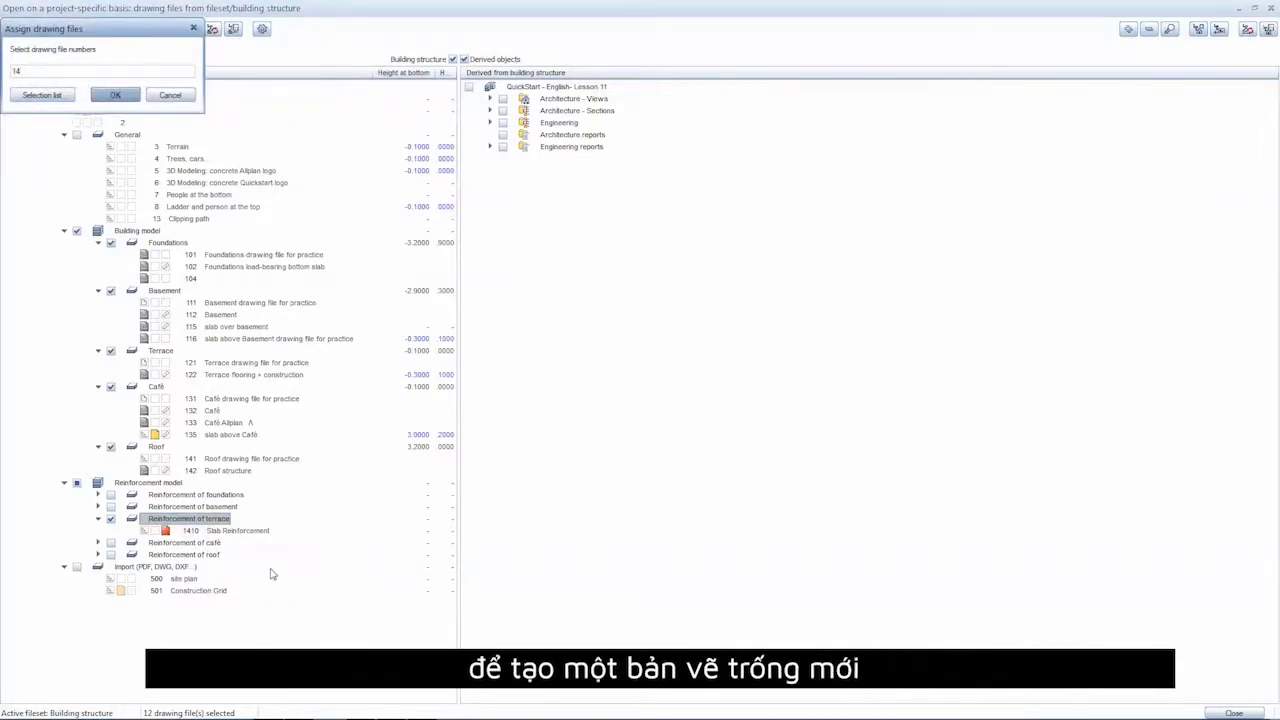
pyautogui.write('1')
pyautogui.press('Return')
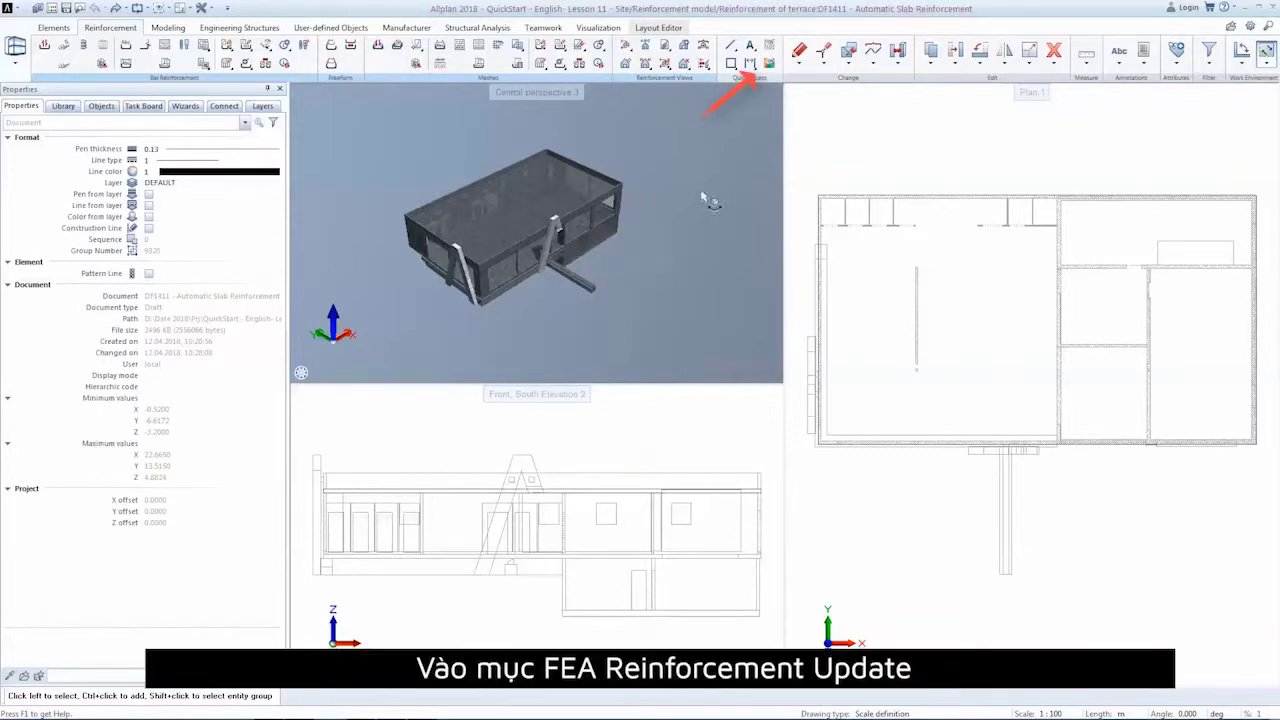
# Display the FEA required-reinforcement colour plots and set the drawing scale to 1:50.
pyautogui.click(770, 64)
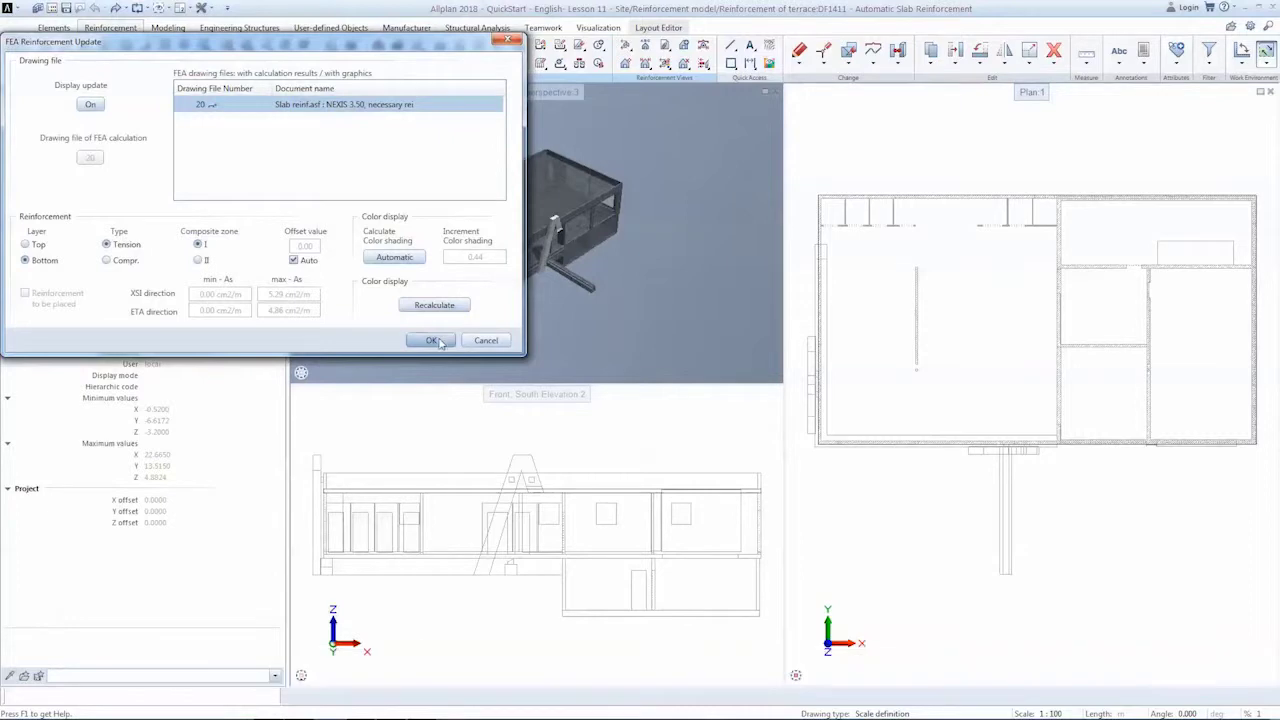
pyautogui.click(431, 340)
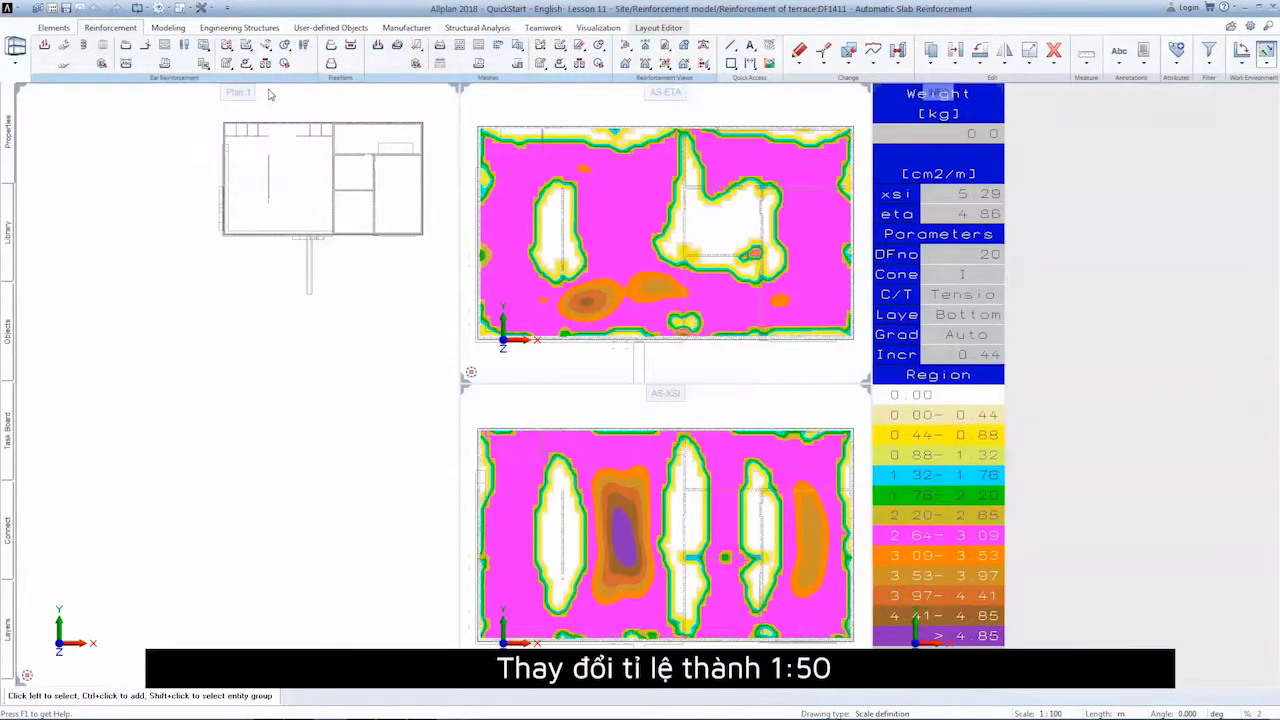
pyautogui.moveTo(267, 105); pyautogui.dragTo(698, 627, button='middle')
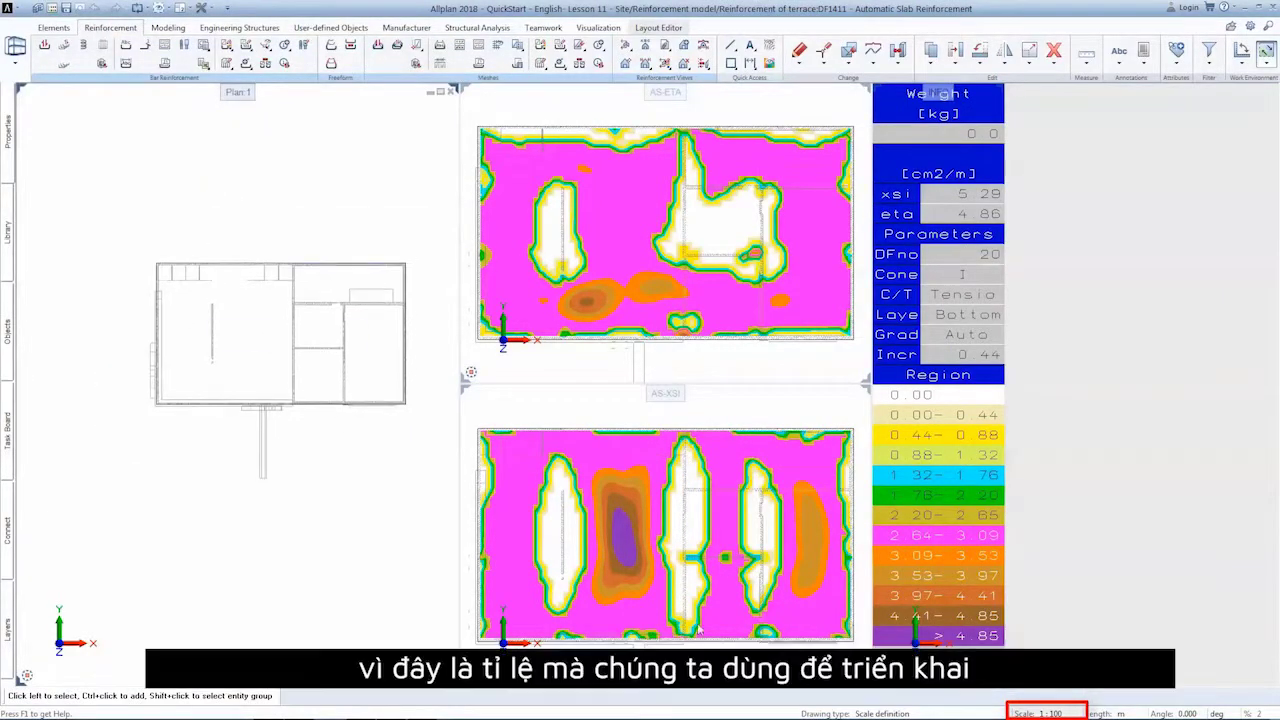
pyautogui.click(1045, 713)
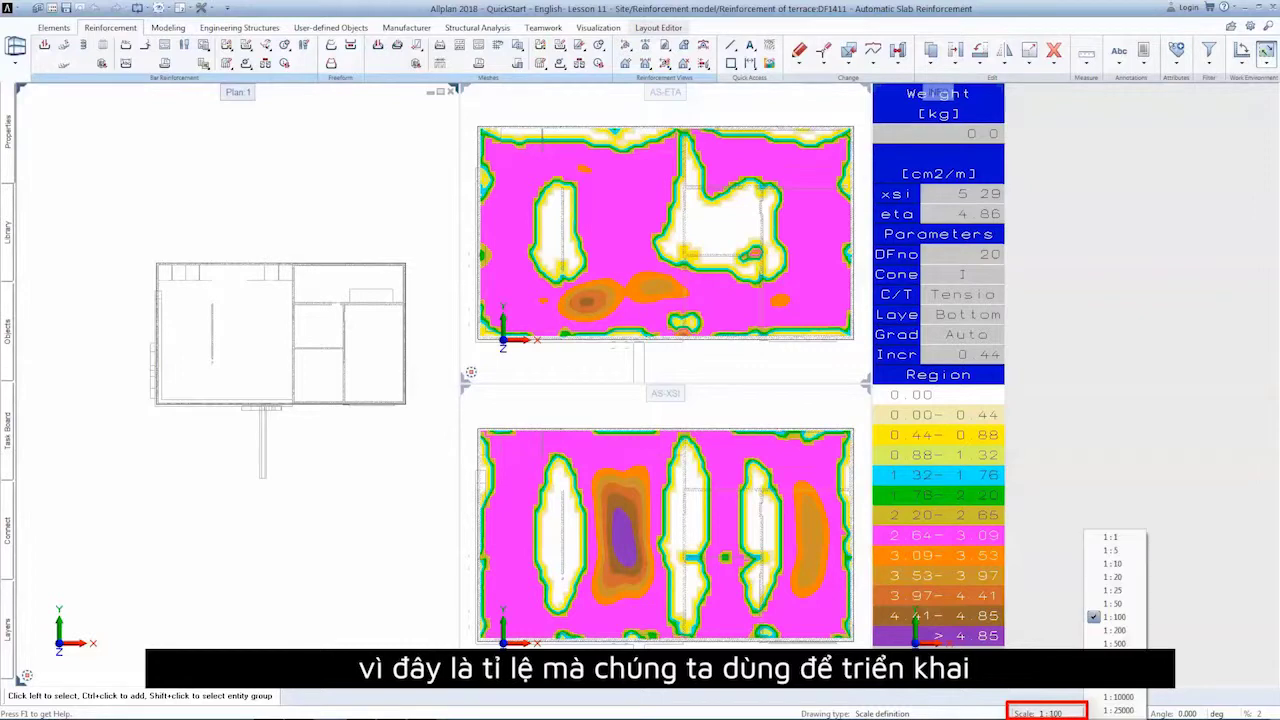
pyautogui.click(1110, 606)
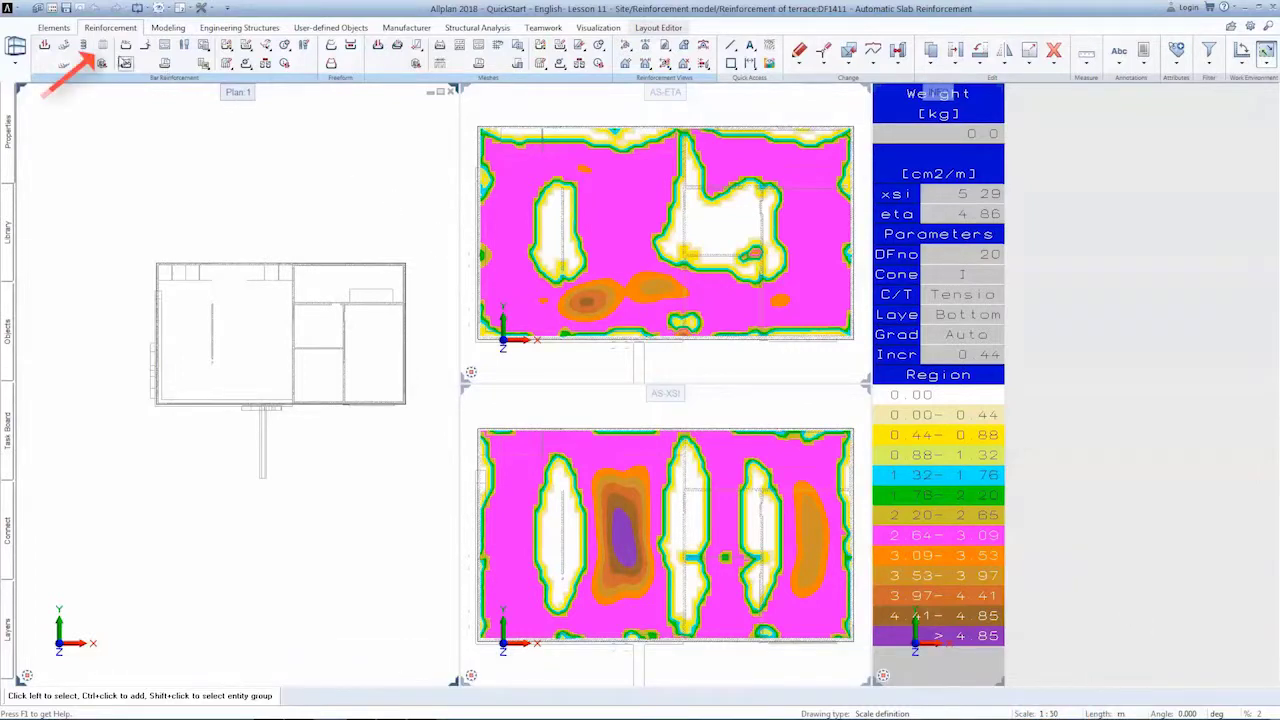
# Auto-generate labelled 8 mm bottom bars over the slab area between its opposite corners.
pyautogui.click(102, 45)
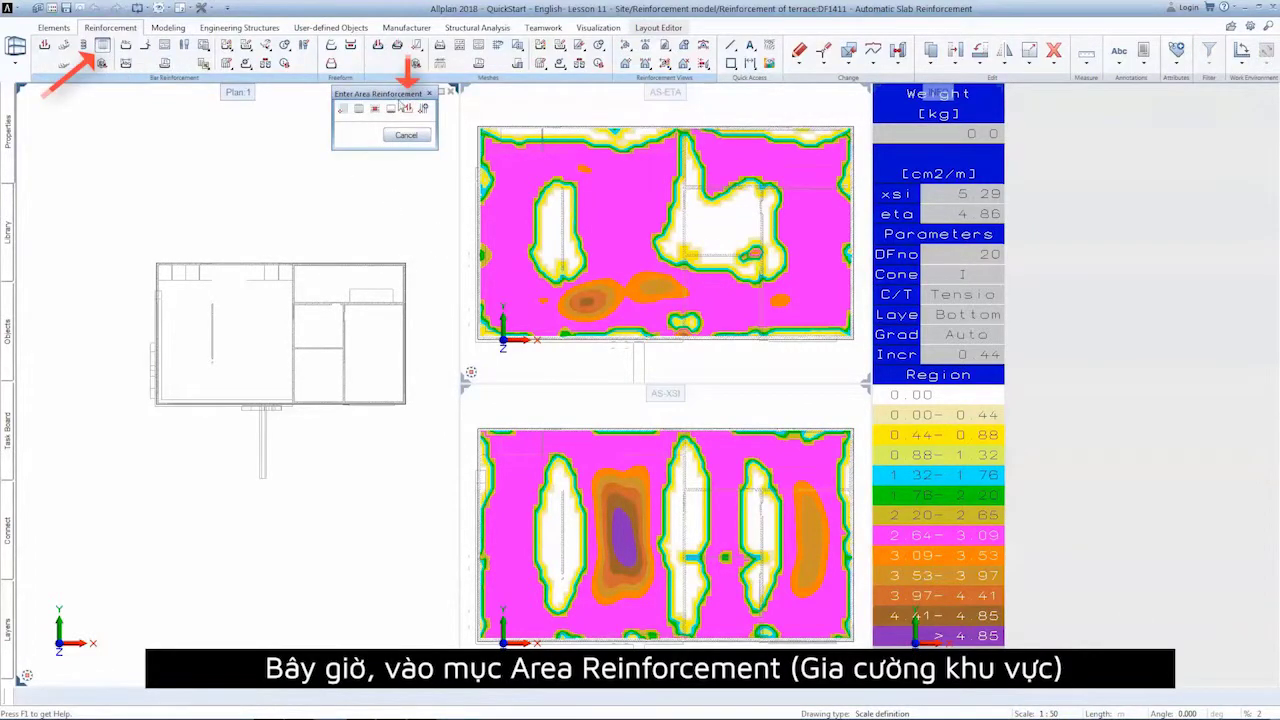
pyautogui.click(406, 108)
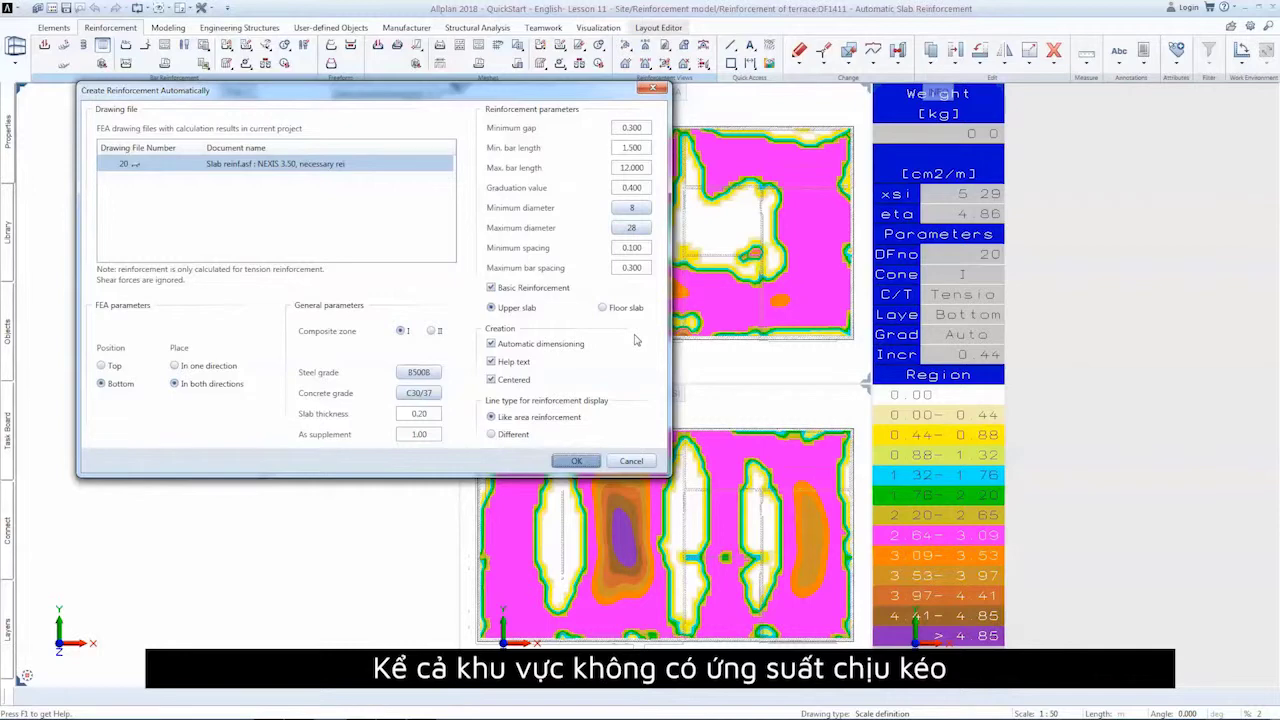
pyautogui.press('Return')
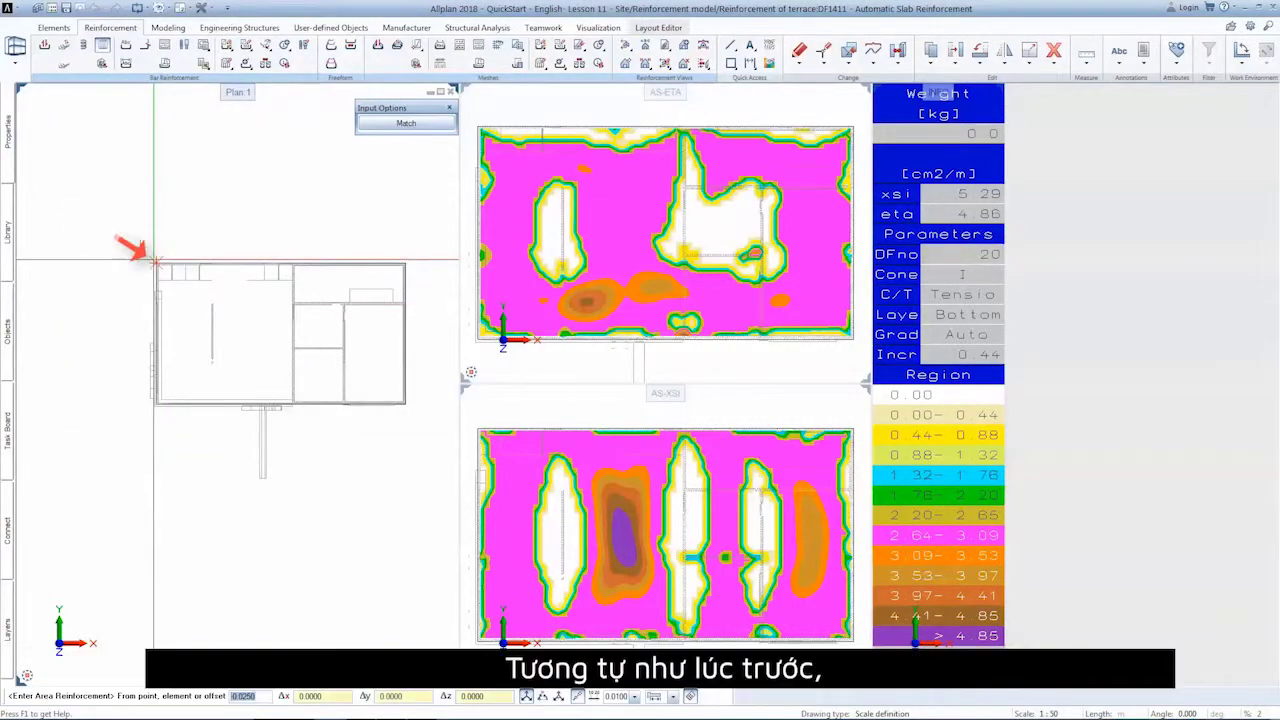
pyautogui.click(154, 258)
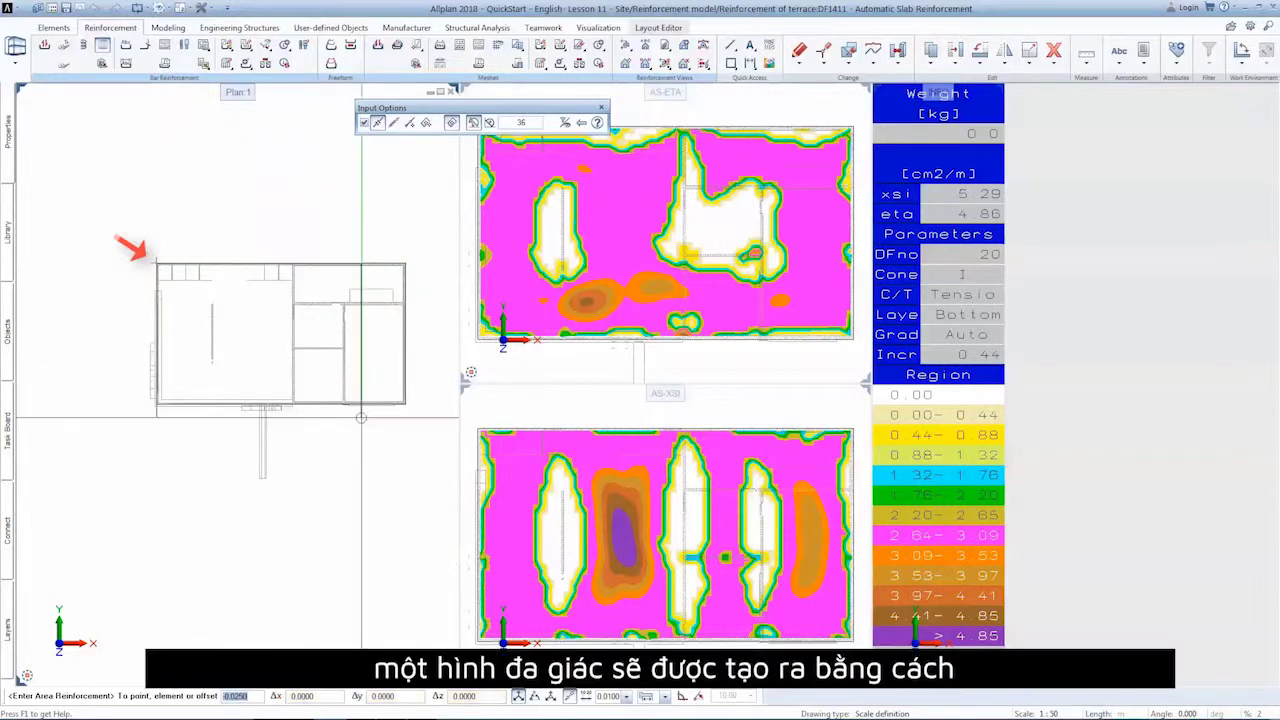
pyautogui.click(406, 404)
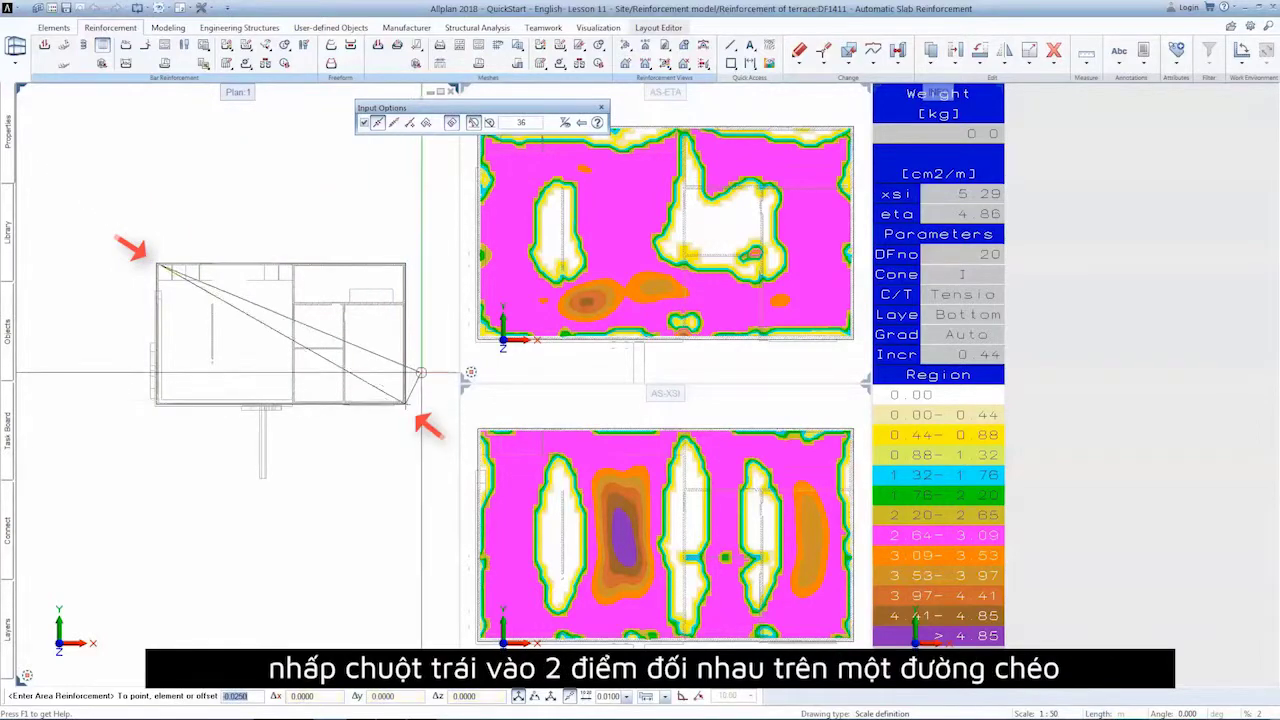
pyautogui.press('Escape')
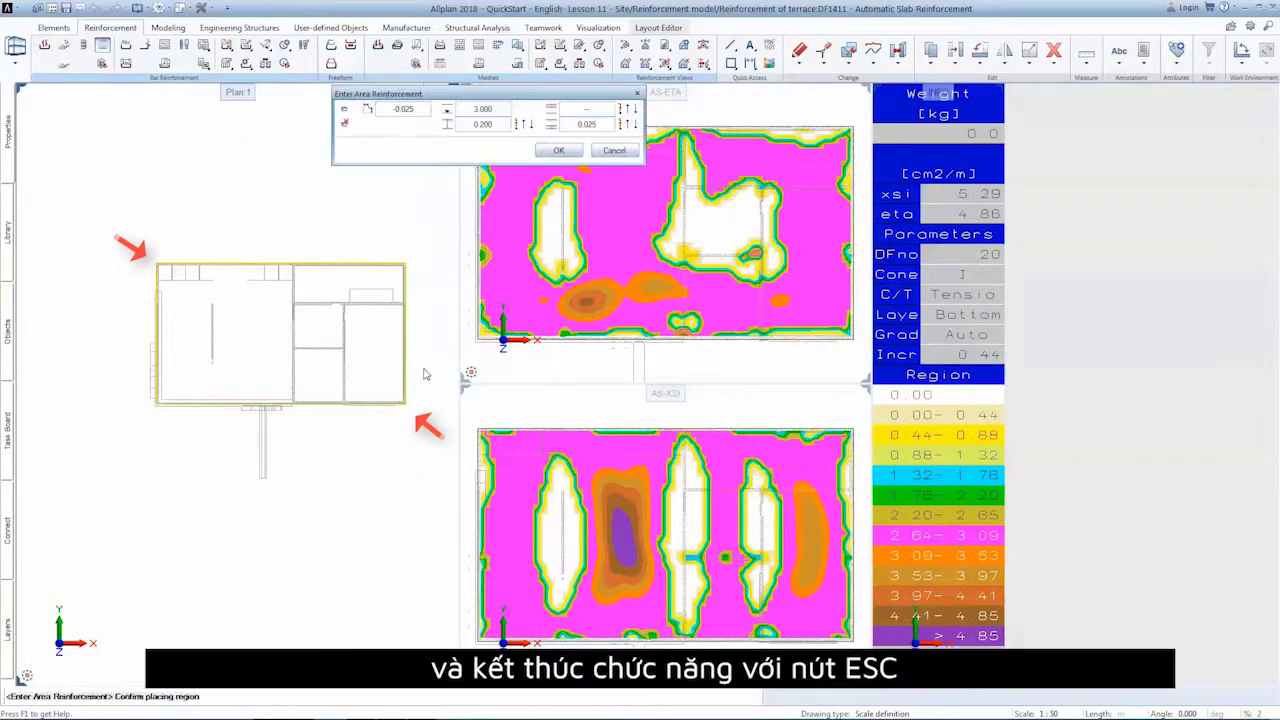
pyautogui.click(557, 151)
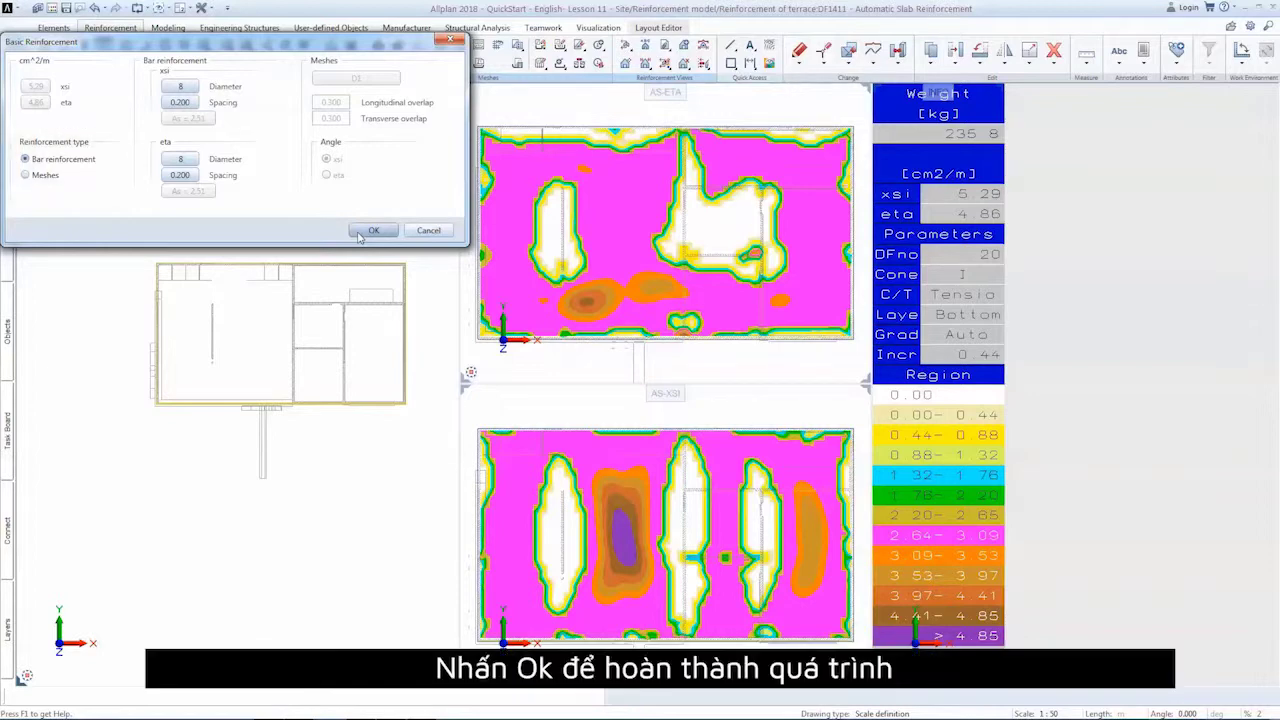
pyautogui.click(371, 231)
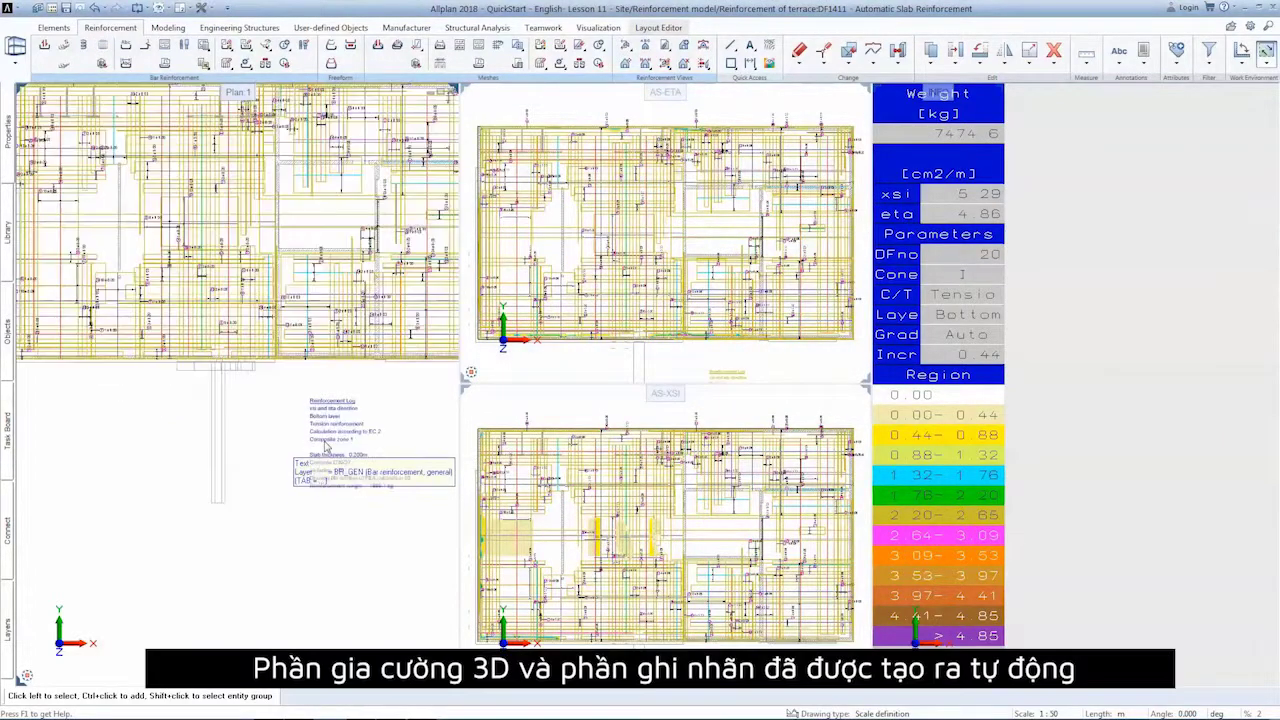
# Toggle off Display update in FEA Reinforcement Update to hide the colour plots.
pyautogui.click(768, 64)
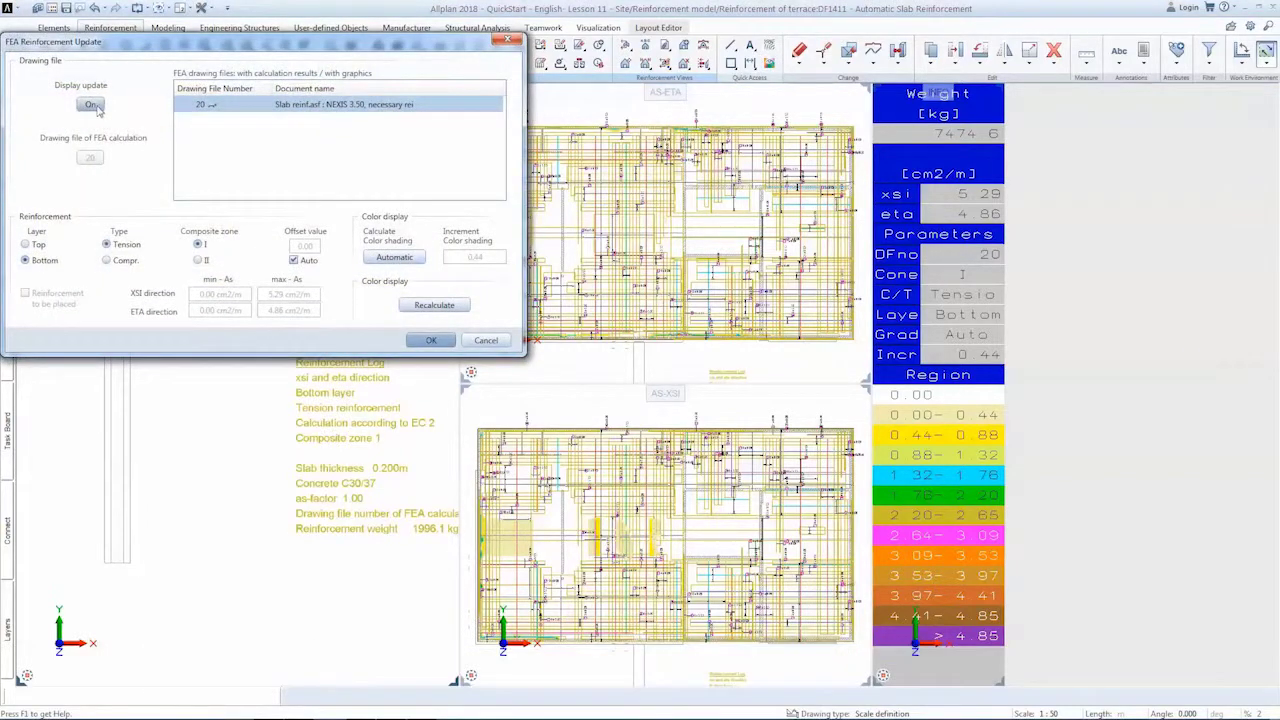
pyautogui.click(414, 338)
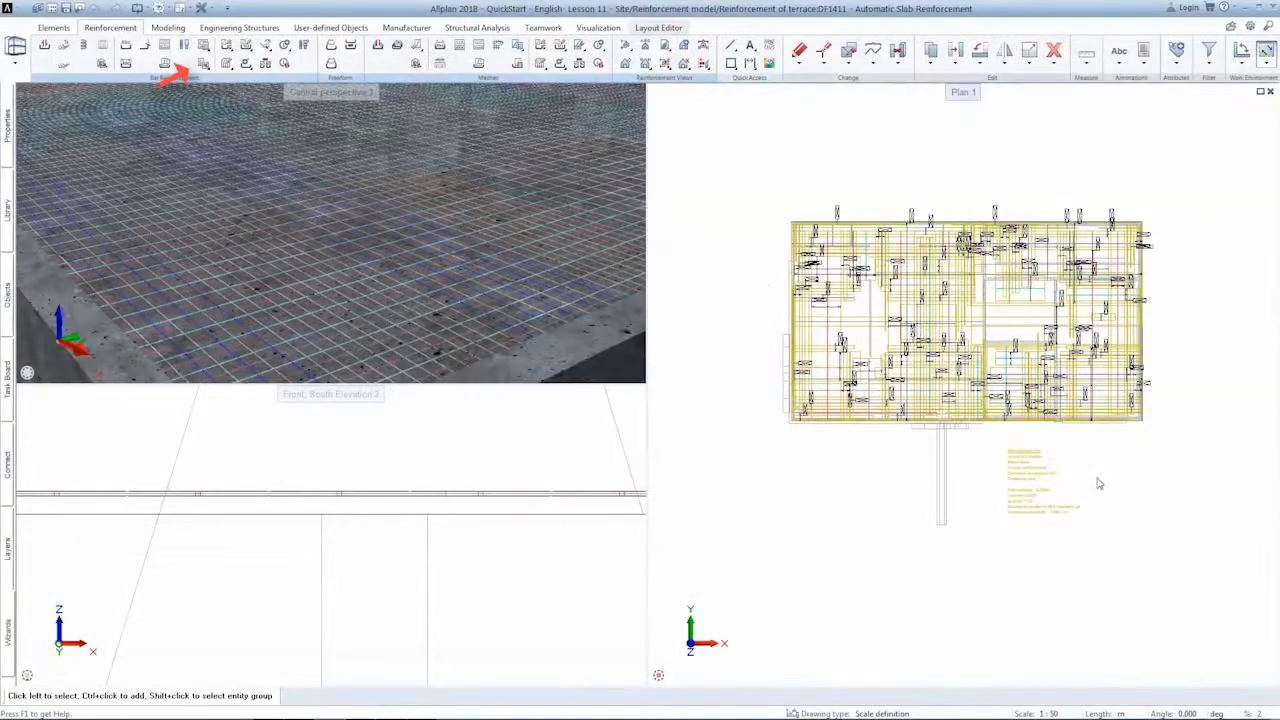
# Export all slab reinforcement to an Excel bar list using the English template.
pyautogui.click(205, 66)
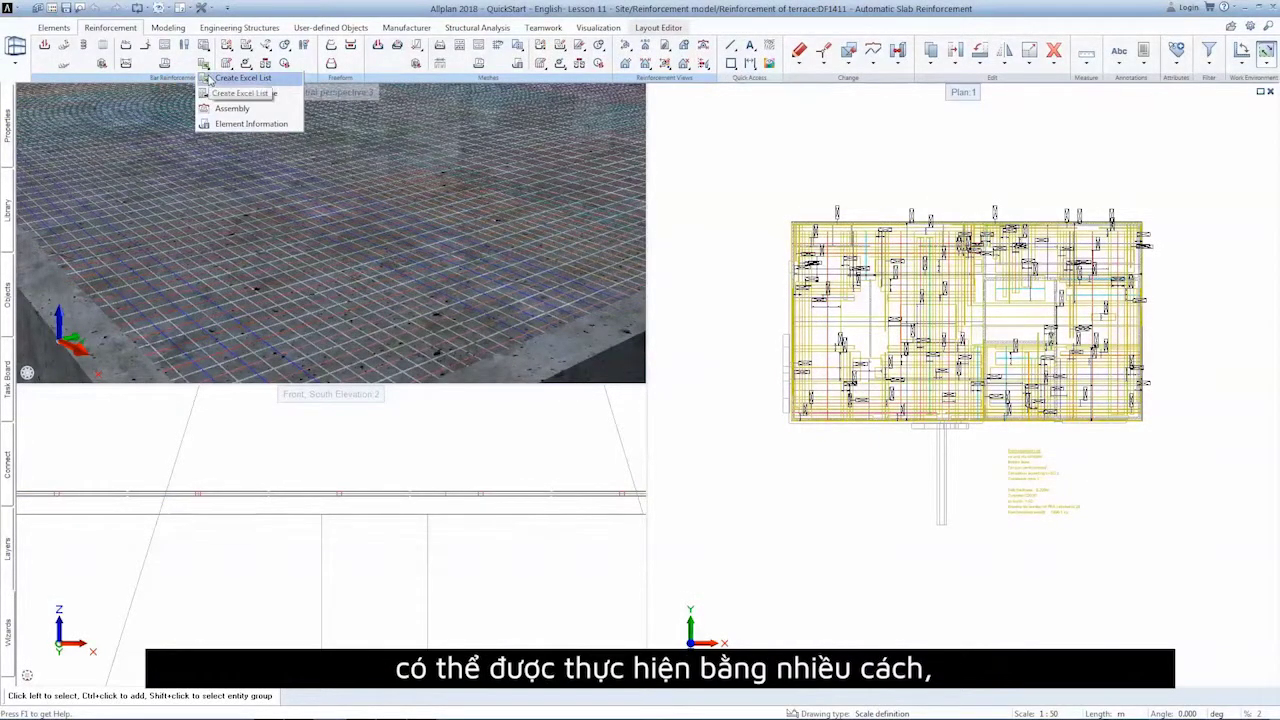
pyautogui.click(240, 78)
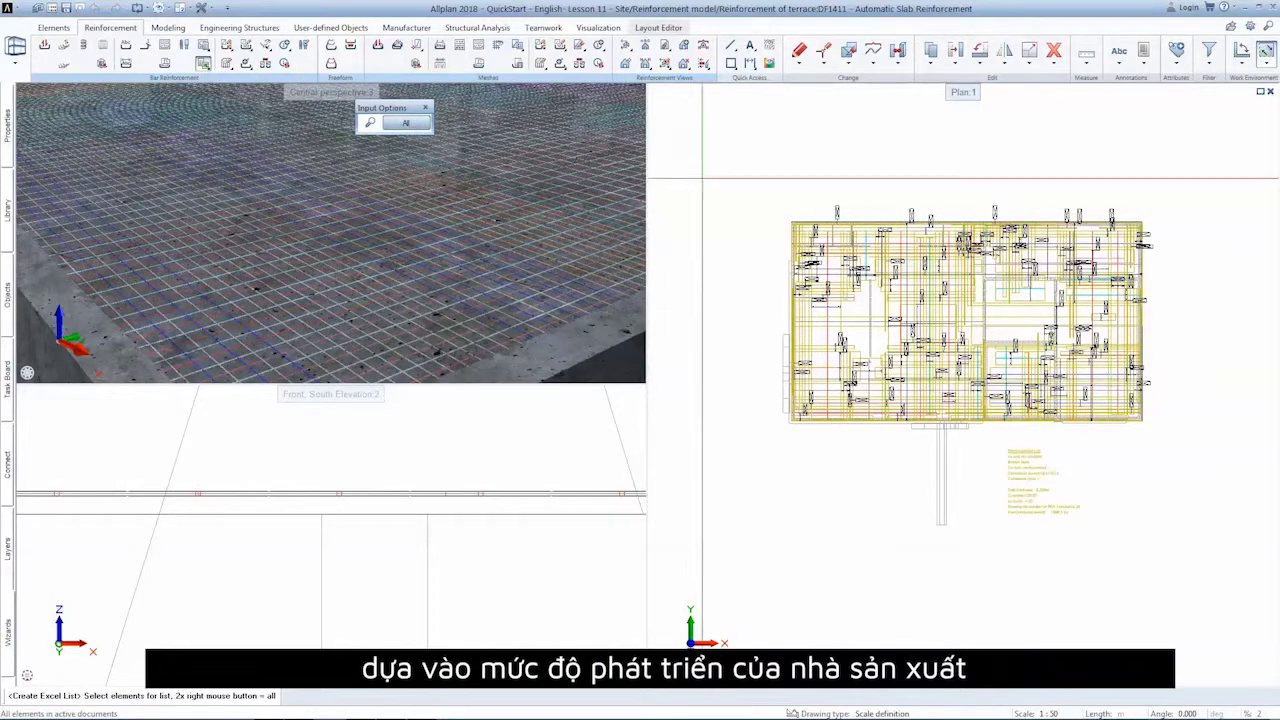
pyautogui.moveTo(725, 175); pyautogui.dragTo(1249, 442)
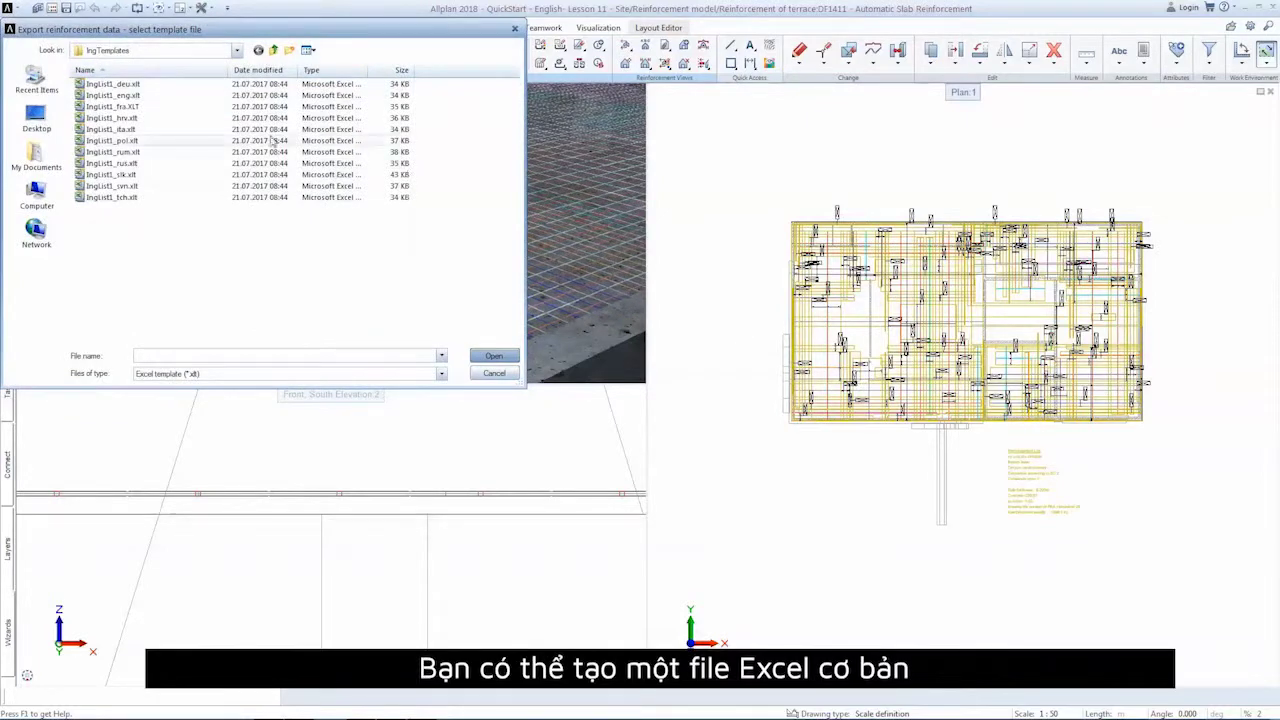
pyautogui.doubleClick(216, 95)
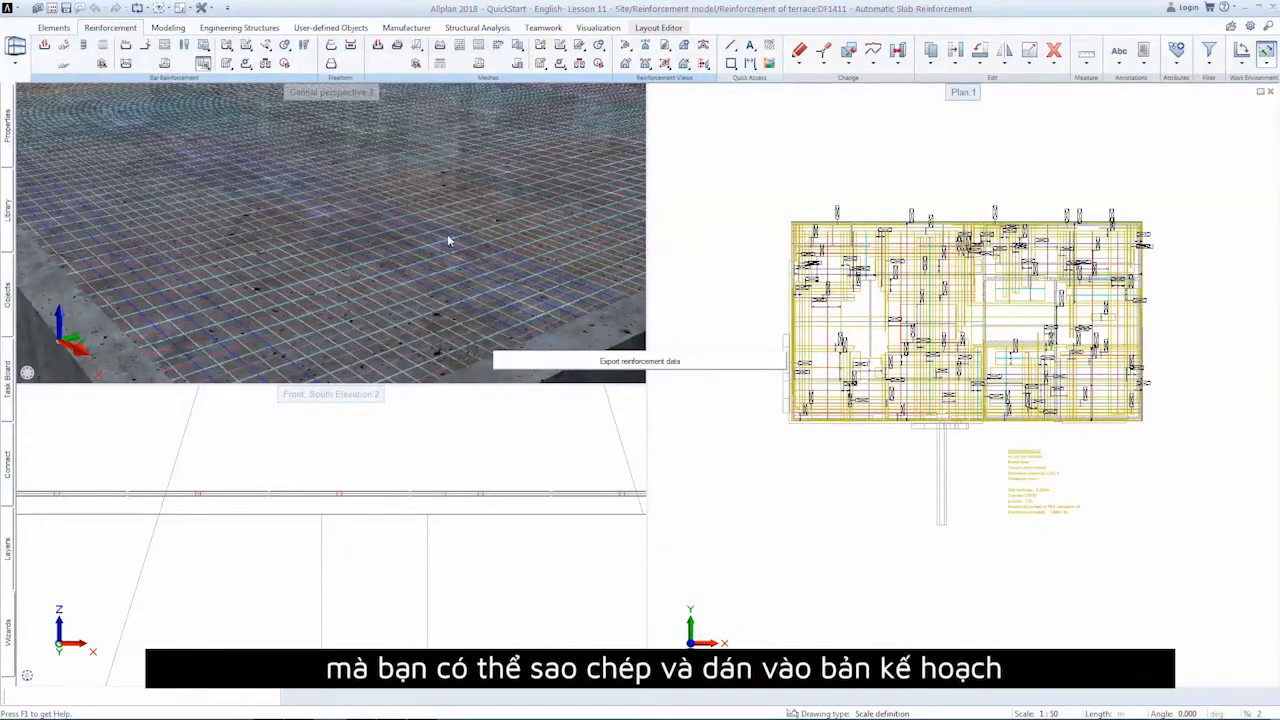
# Place the Excel schedule table, 30 marks totalling 1996.07 kg, beside the reinforcement log.
pyautogui.moveTo(60, 220)
pyautogui.mouseDown()
pyautogui.moveTo(187, 437)
pyautogui.moveTo(228, 562)
pyautogui.mouseUp()
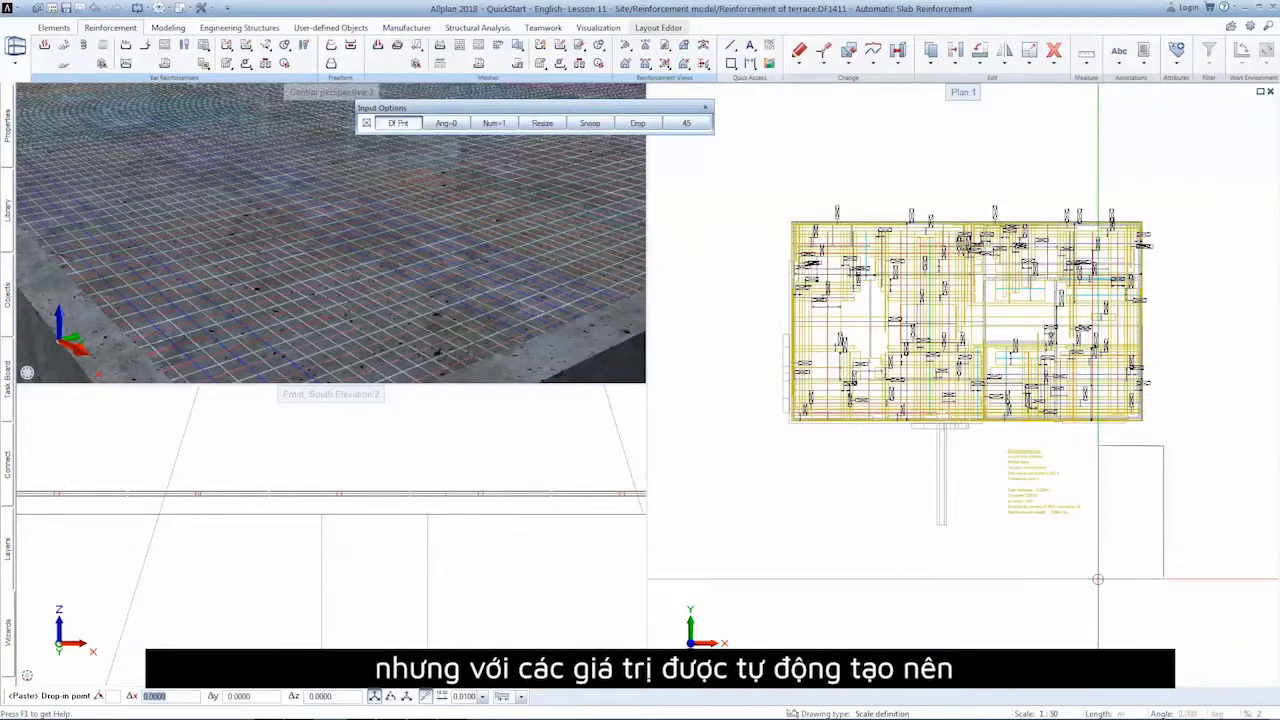
pyautogui.press('Escape')
pyautogui.scroll(3, 1165, 459)
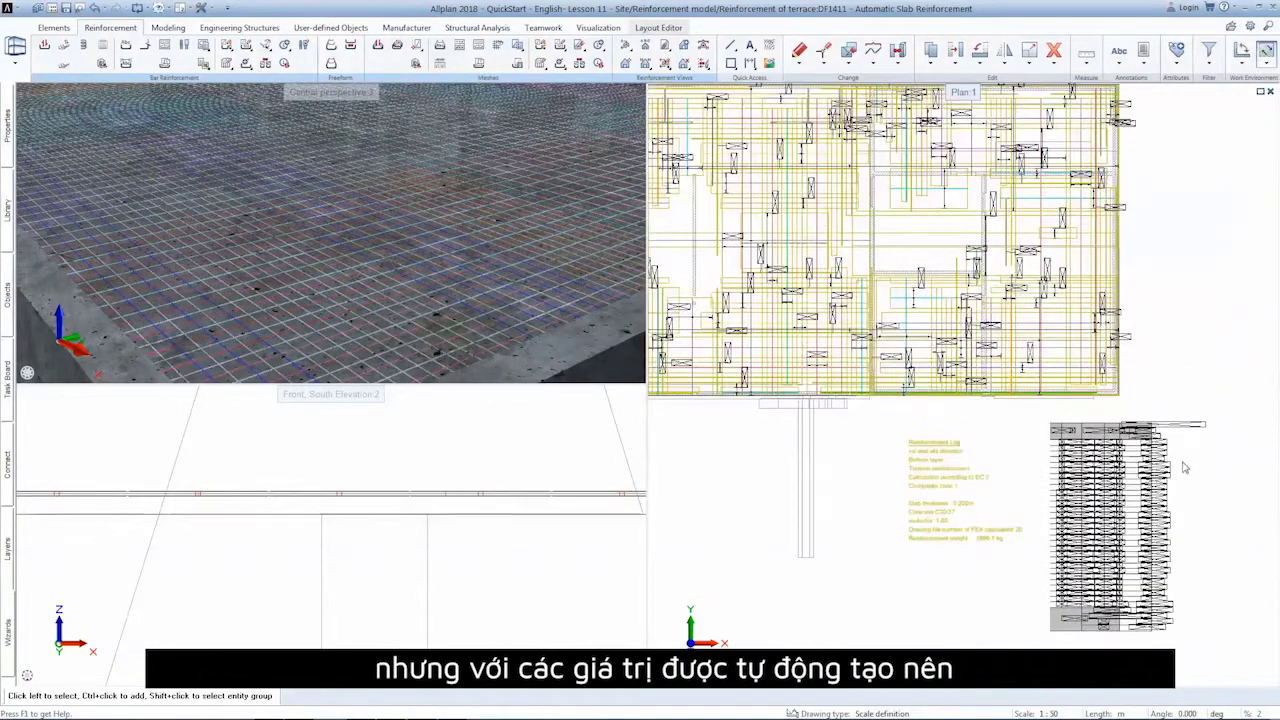
pyautogui.scroll(3, 1165, 459)
pyautogui.scroll(-2, 1146, 595)
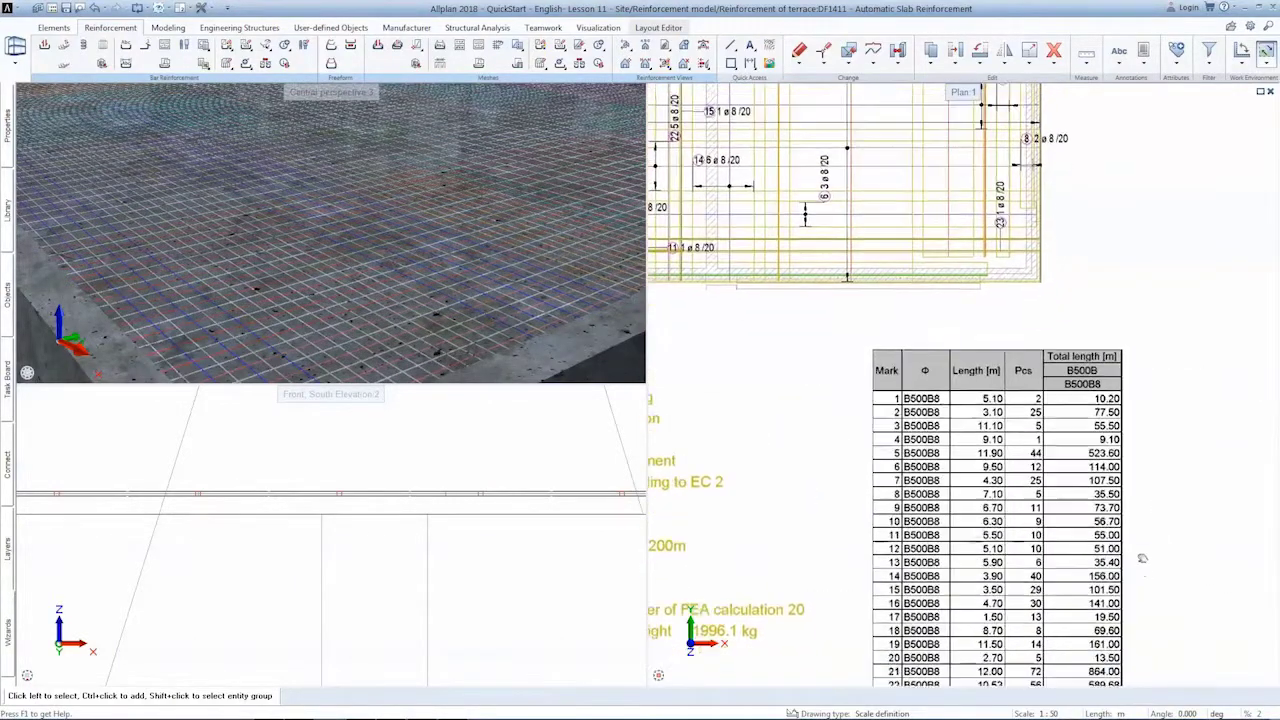
pyautogui.scroll(-2, 1140, 557)
pyautogui.scroll(-5, 1120, 449)
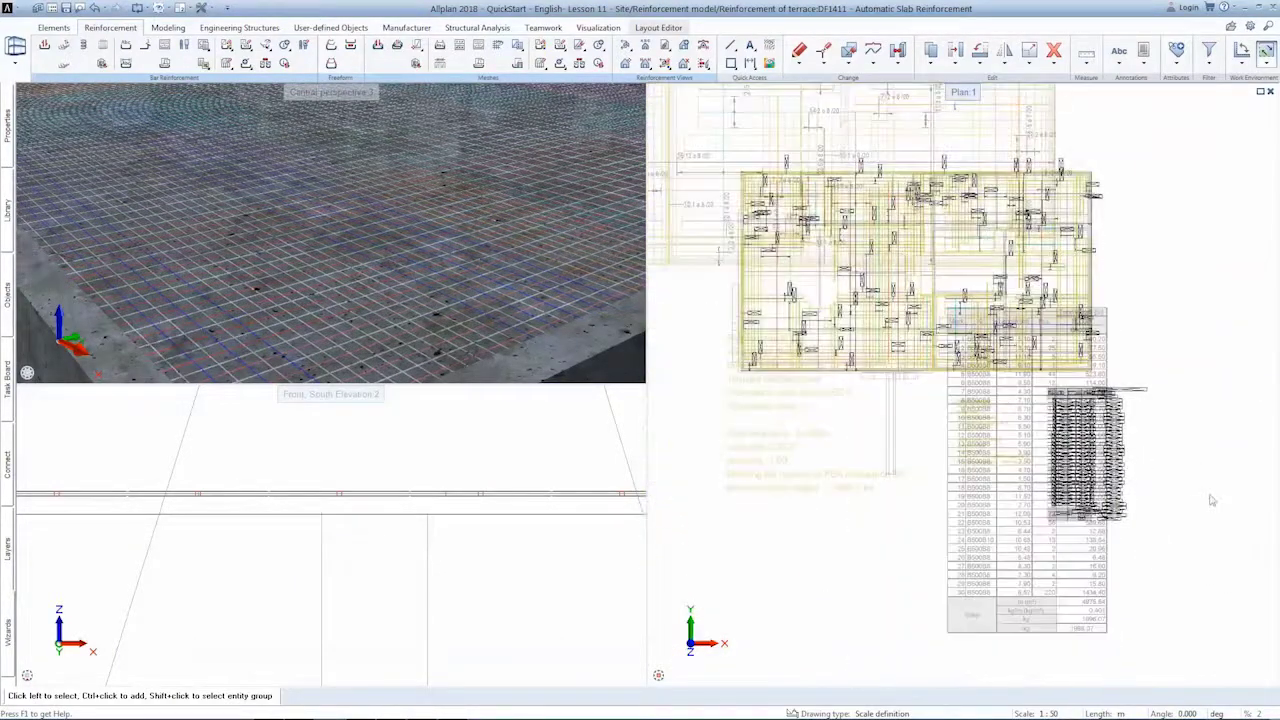
# Generate the bending shapes summary report for all reinforcement: 30 marks, 1996.06 kg.
pyautogui.click(203, 46)
pyautogui.click(216, 62)
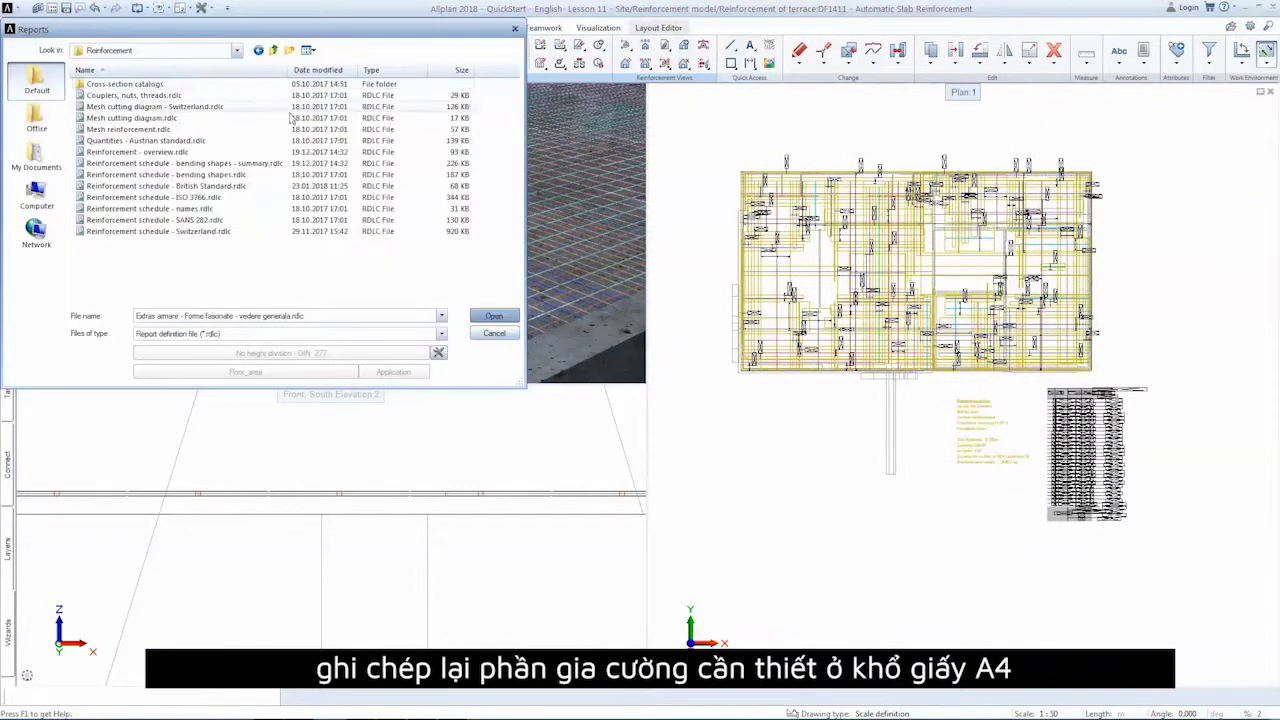
pyautogui.click(281, 165)
pyautogui.doubleClick(281, 165)
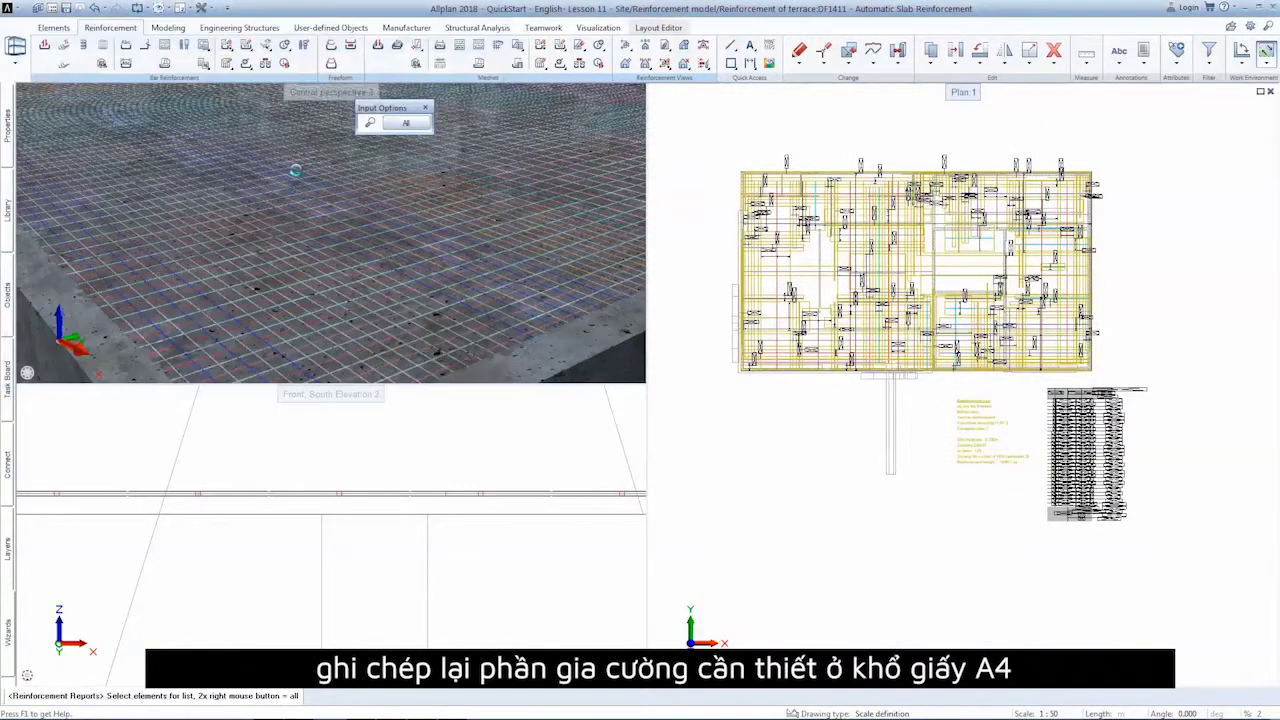
pyautogui.click(408, 120)
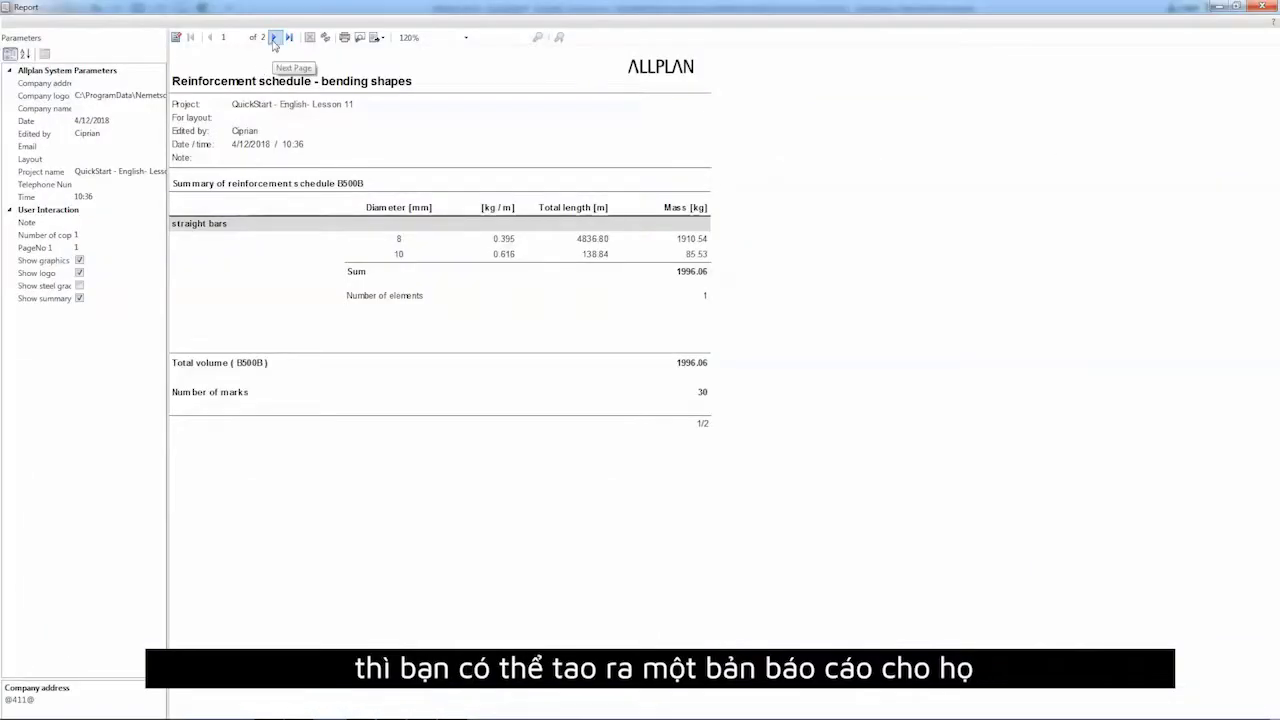
# Check the report's second page and bring up its export formats for Word.
pyautogui.click(273, 38)
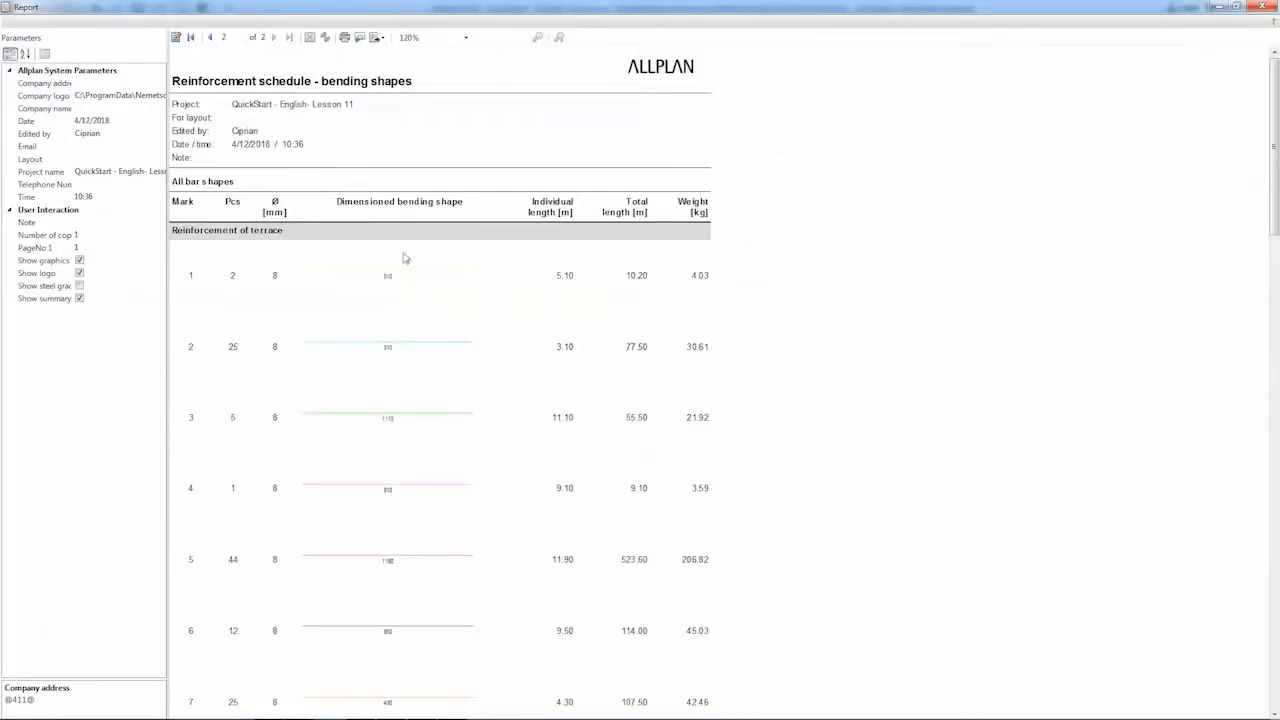
pyautogui.scroll(-10, 403, 257)
pyautogui.click(380, 38)
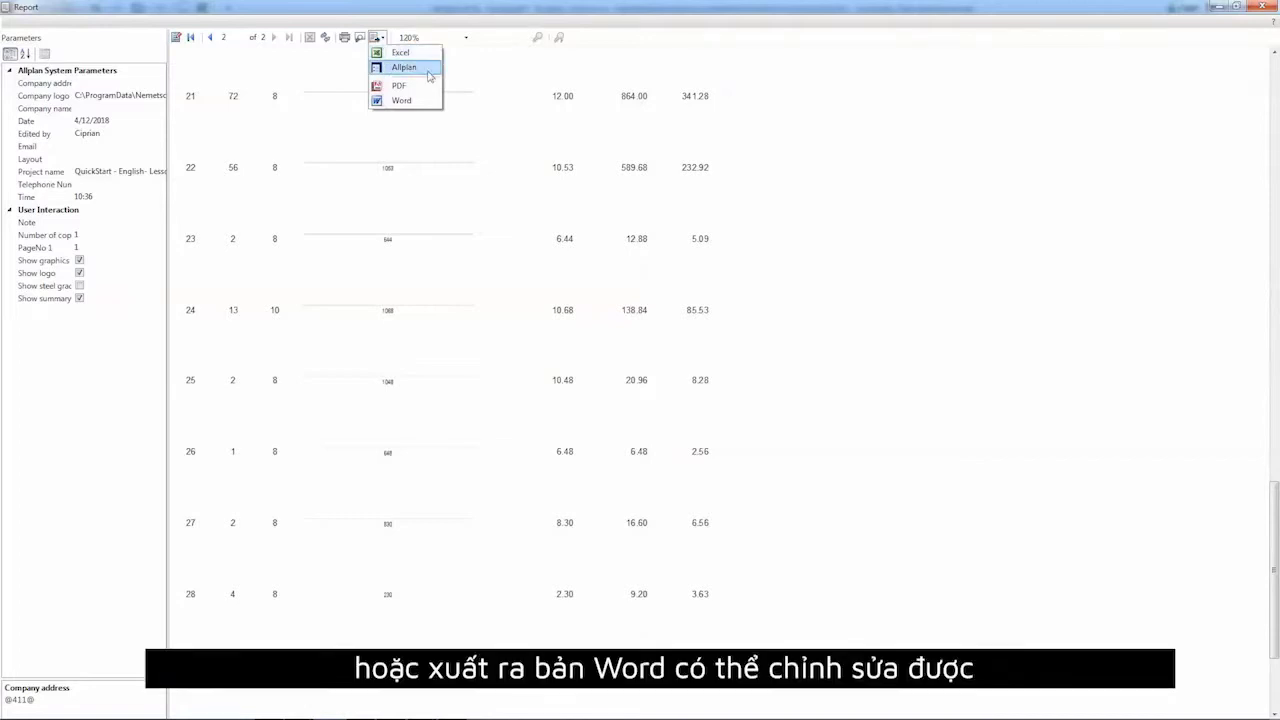
pyautogui.click(430, 100)
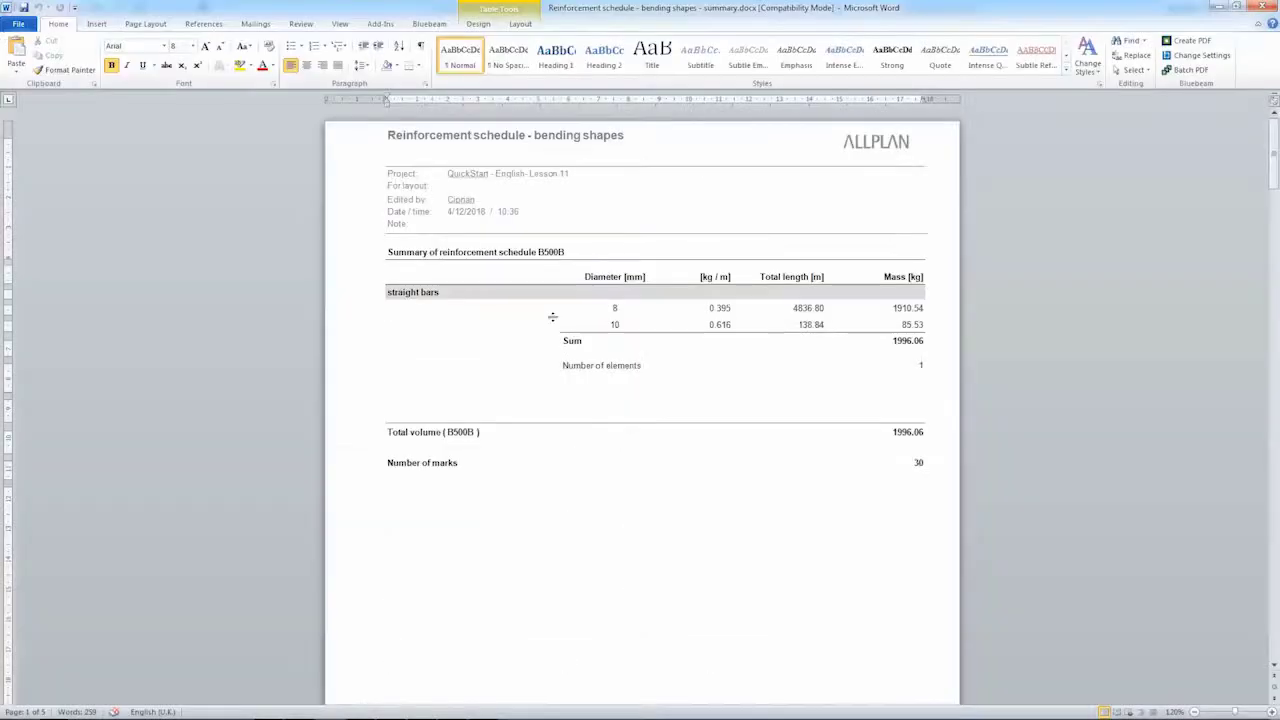
pyautogui.scroll(-3, 552, 317)
pyautogui.scroll(-5, 552, 317)
pyautogui.scroll(-1, 553, 318)
pyautogui.scroll(-4, 554, 319)
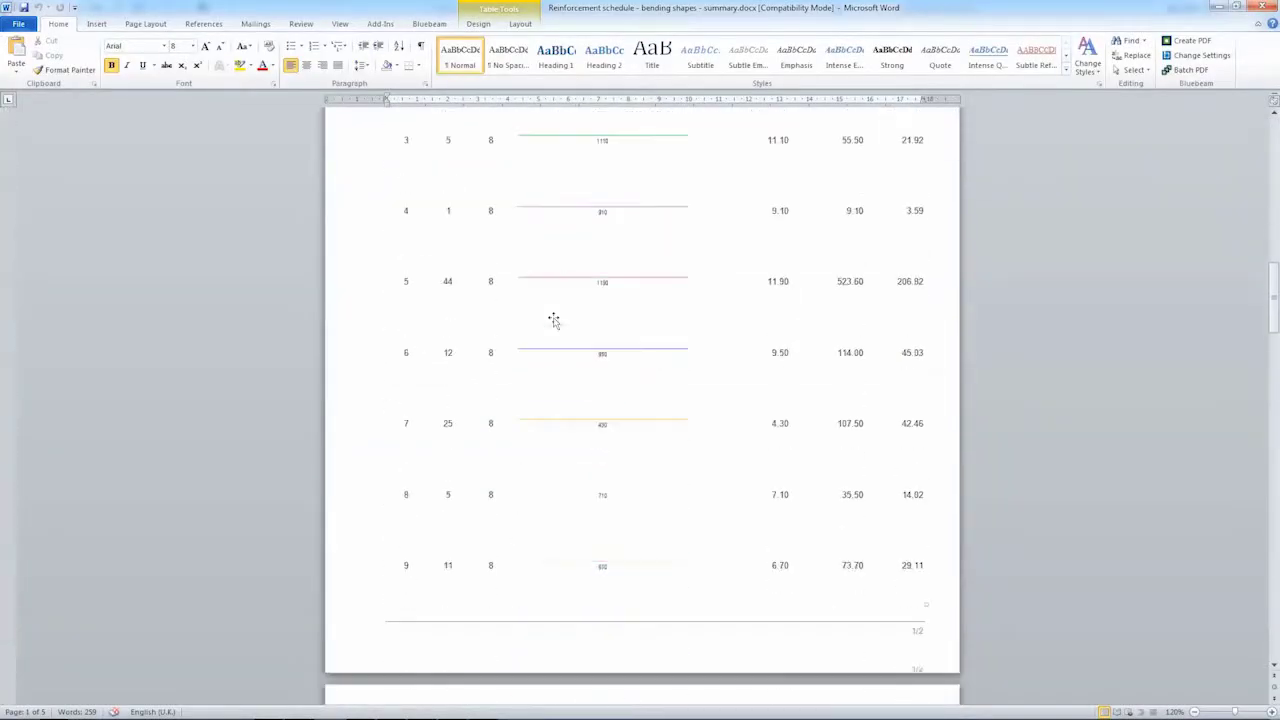
pyautogui.scroll(-5, 553, 318)
pyautogui.scroll(-3, 553, 318)
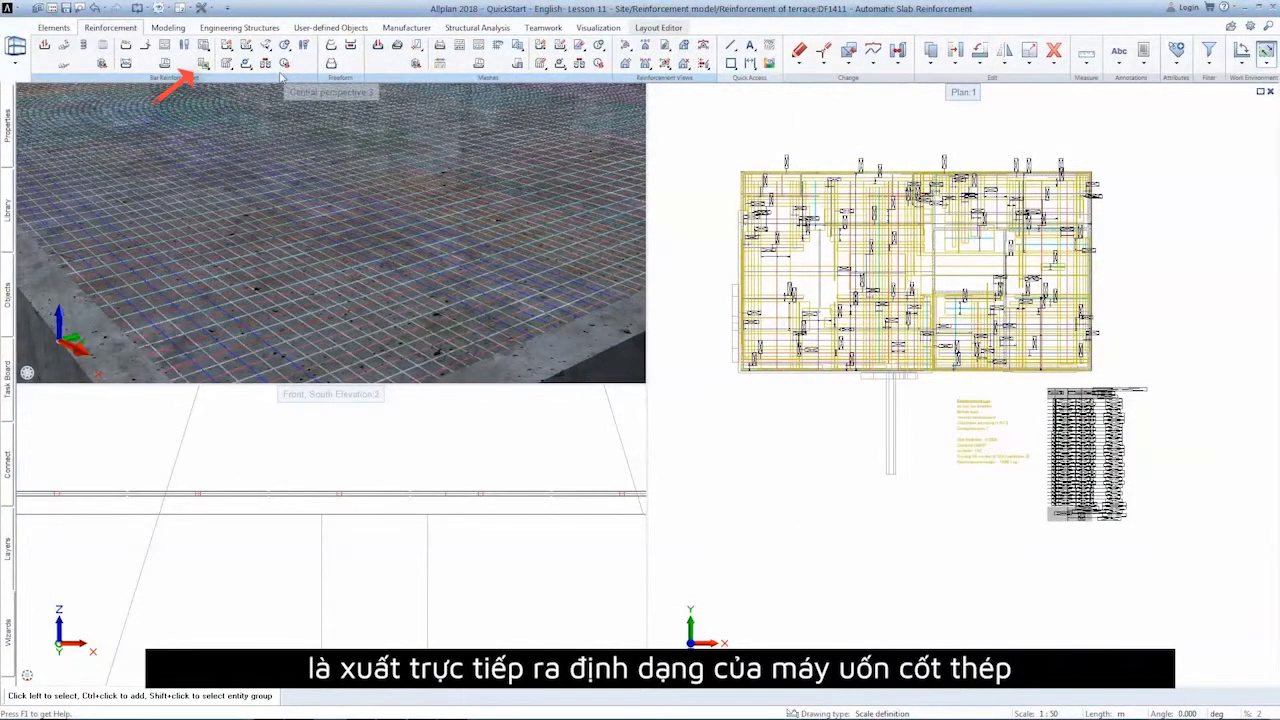
# Choose Bending Machine from the Bar Reinforcement reports list to export the reinforcement.
pyautogui.click(206, 66)
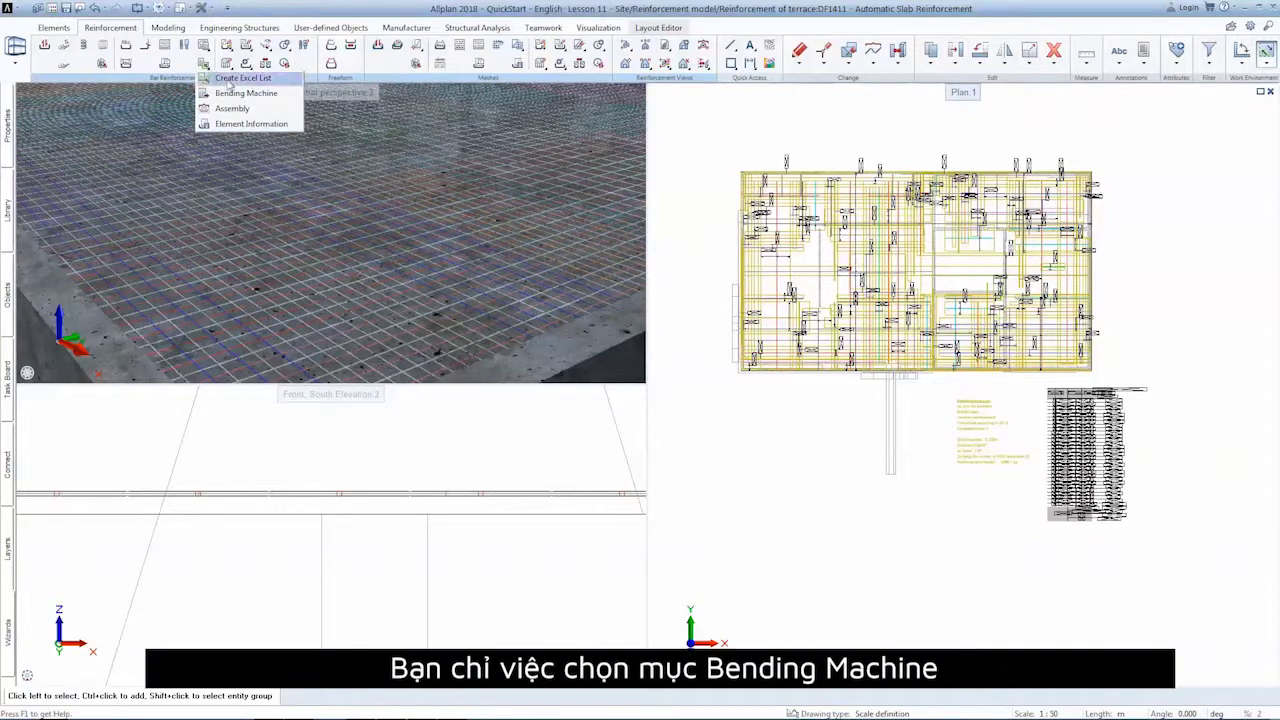
pyautogui.click(295, 95)
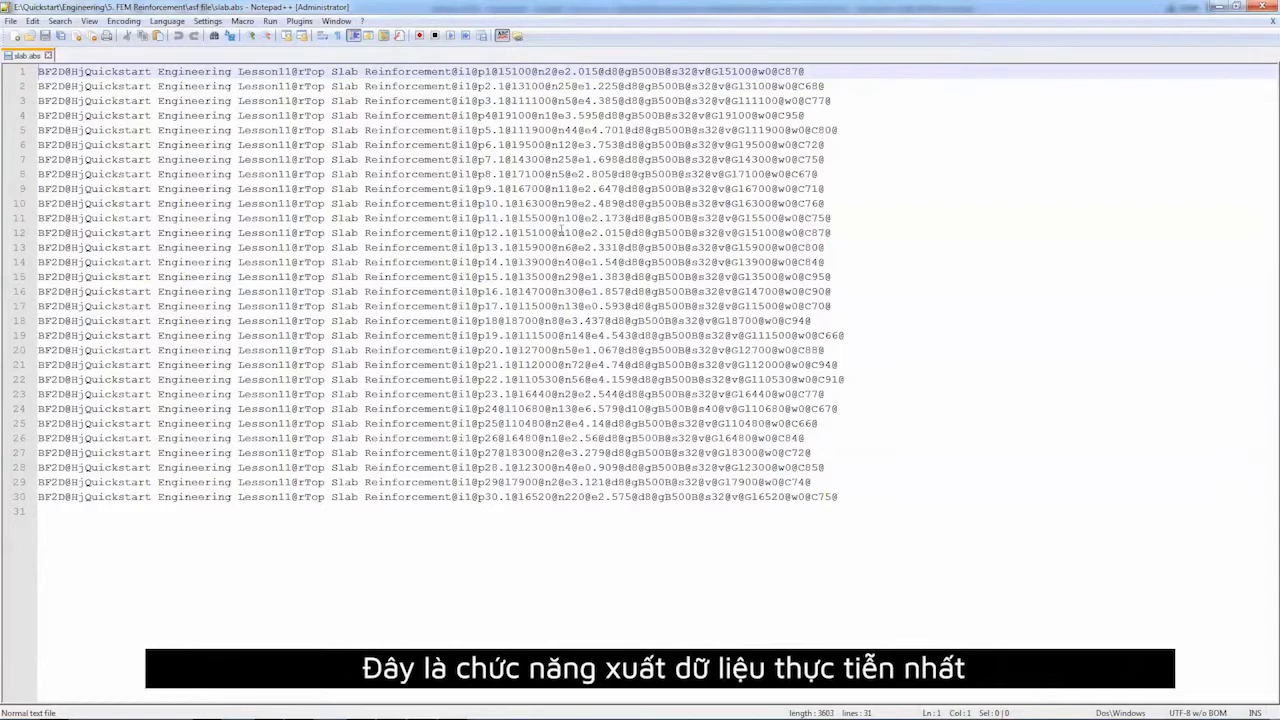
# Select the first BF2D bar record on line 1 of slab.abs to inspect its data.
pyautogui.moveTo(451, 71); pyautogui.dragTo(777, 71)
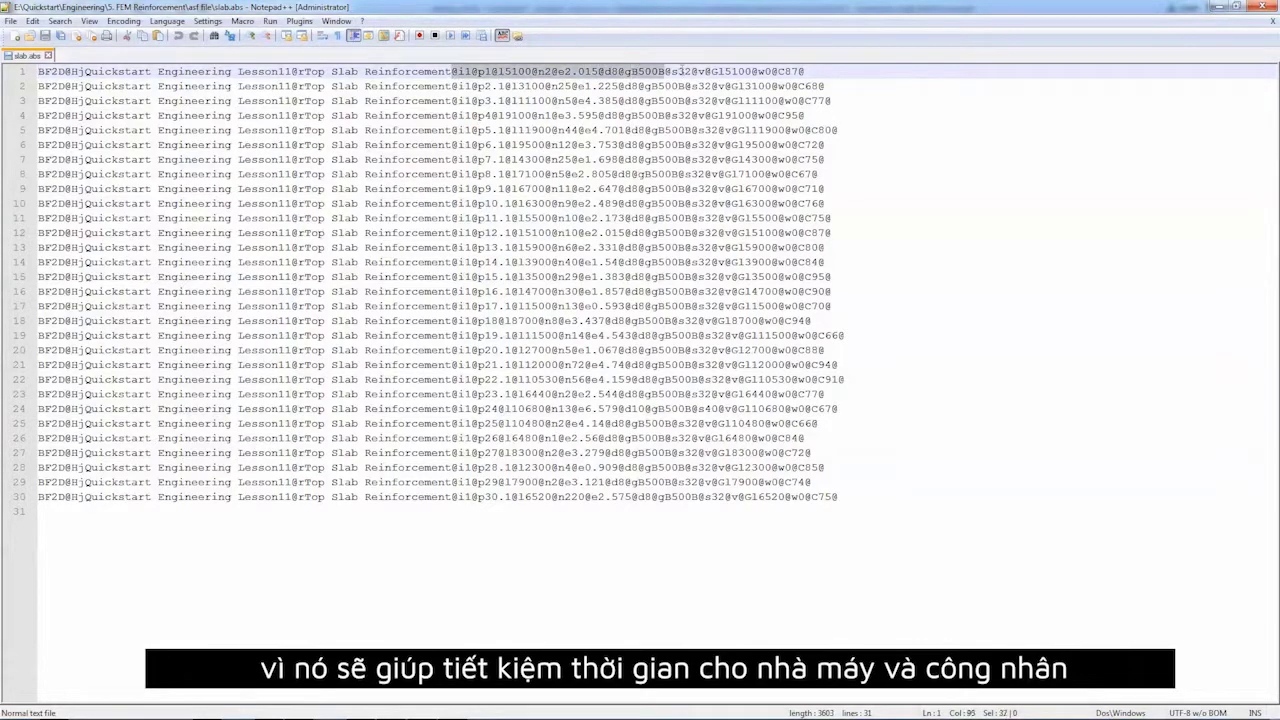